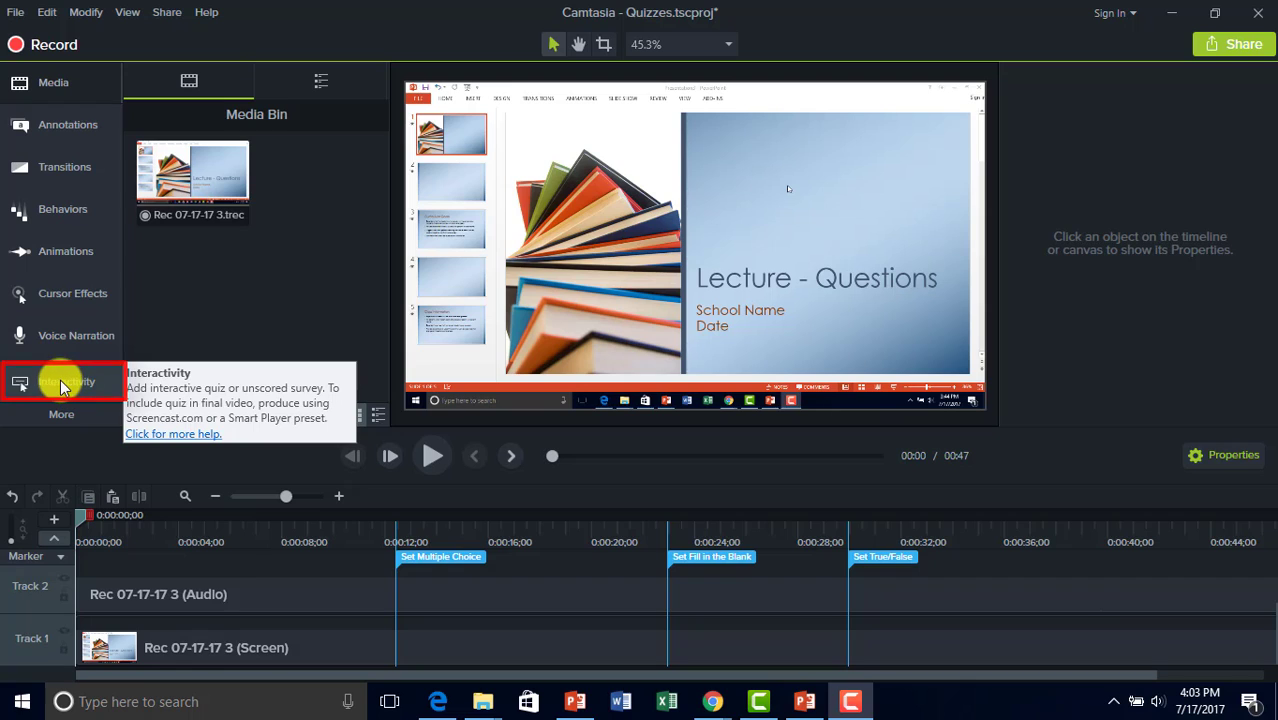
Add Quiz 9 at 0:00, then switch the track to Marker and back to Quiz.
click(62, 385)
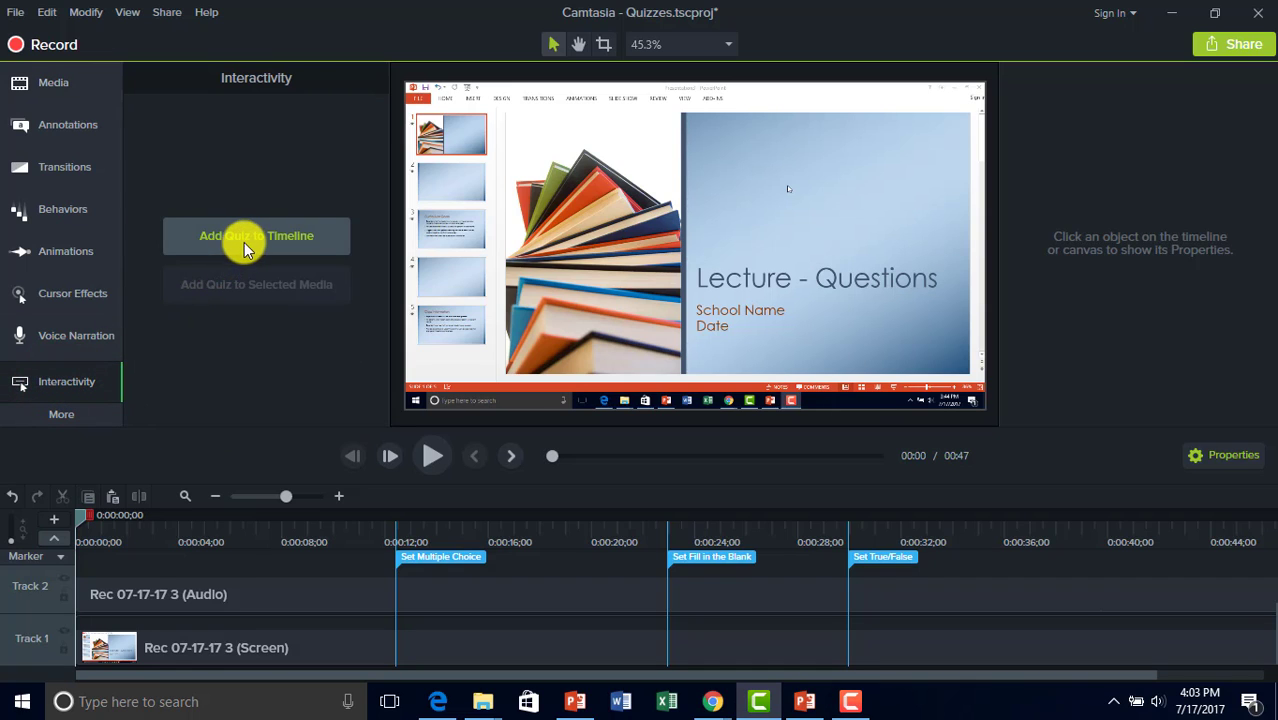
click(249, 240)
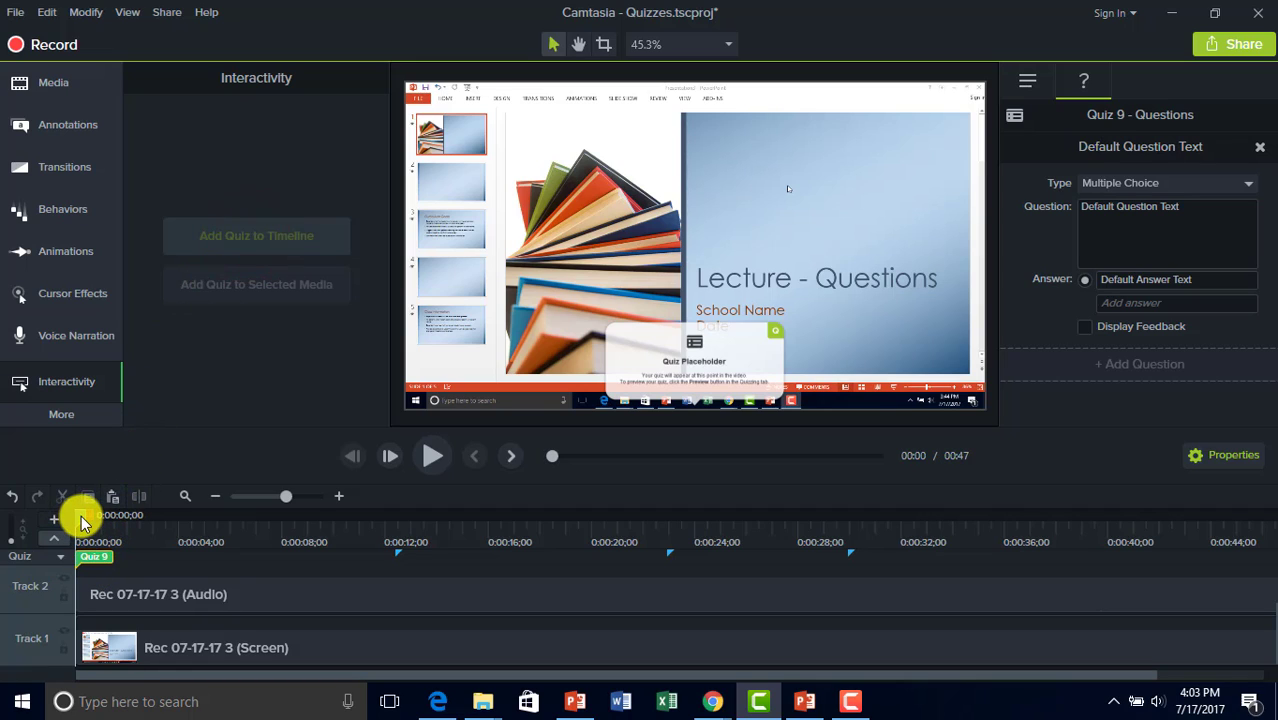
click(62, 562)
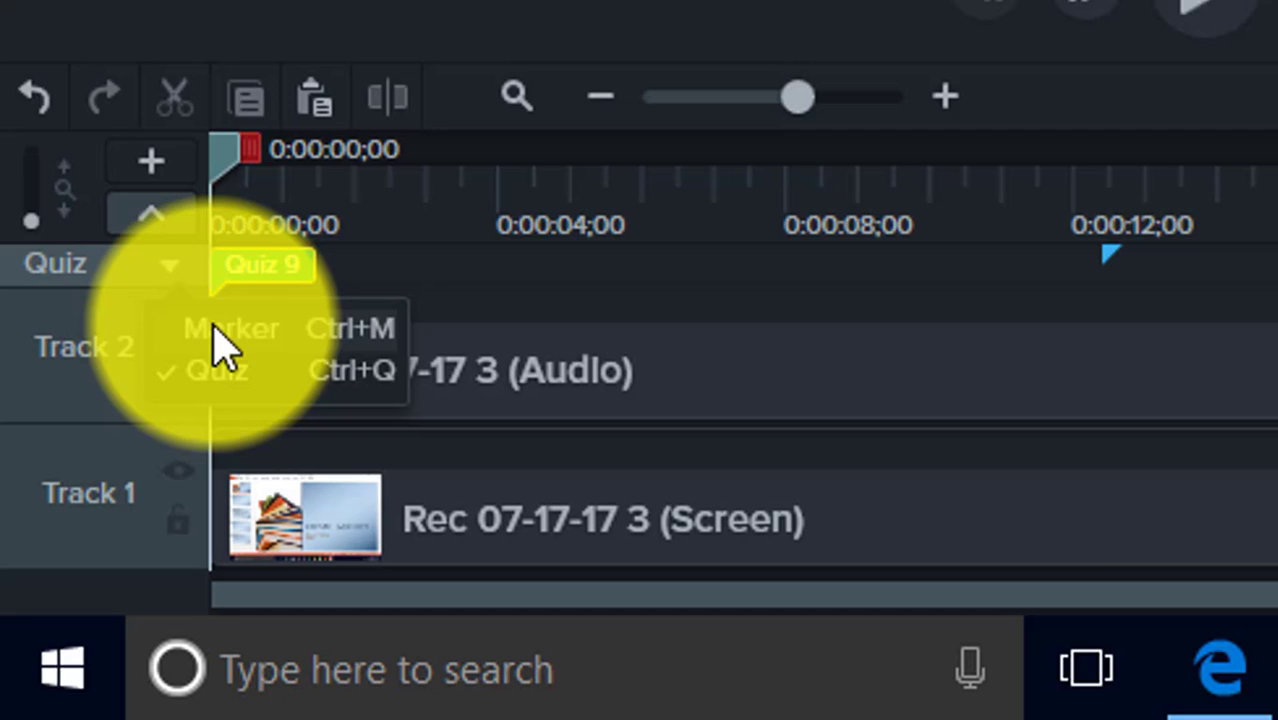
click(217, 327)
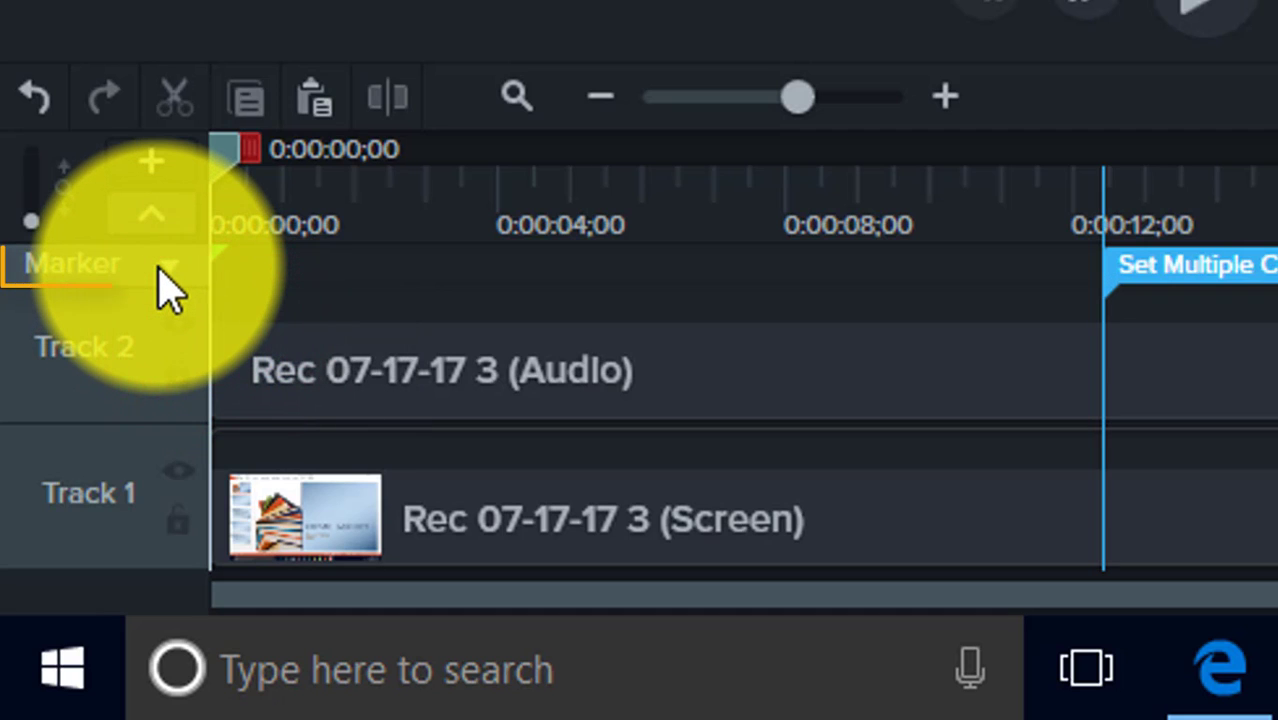
click(160, 266)
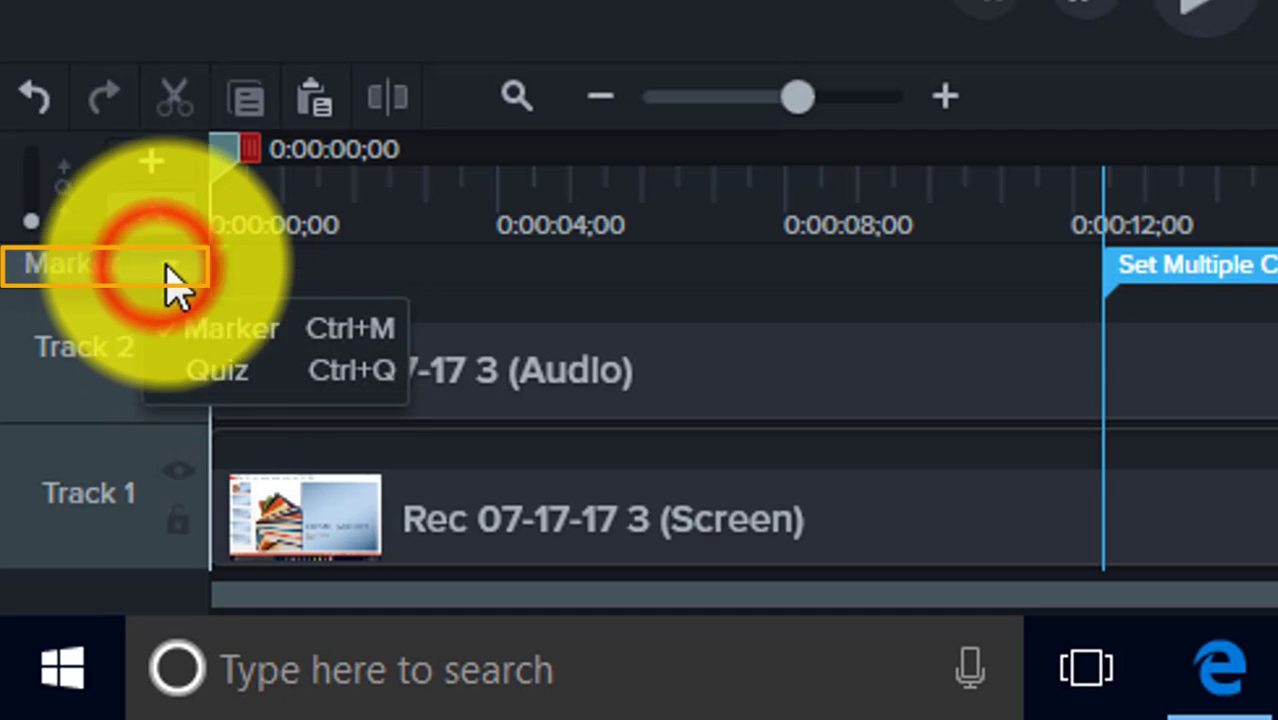
click(210, 366)
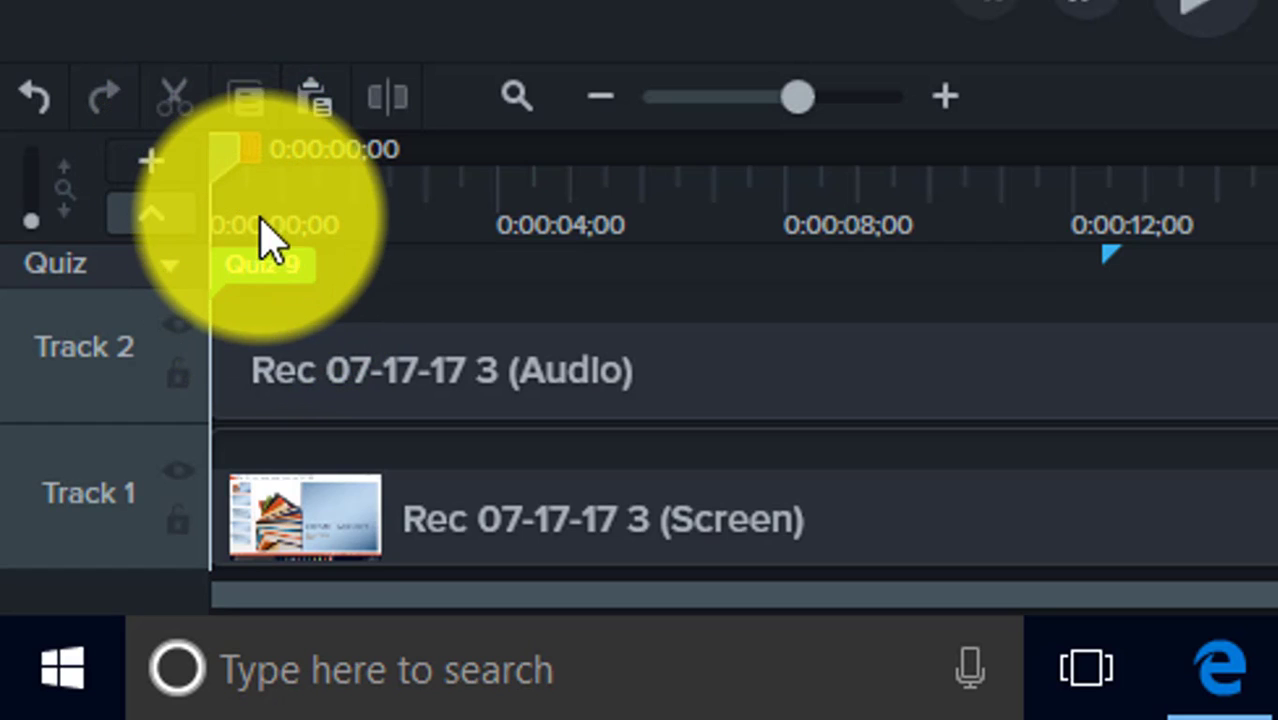
Drag Quiz 9 to the 12-second mark and park the playhead just before it.
mouse_move(252, 285)
mouse_down()
mouse_move(440, 285)
mouse_move(525, 262)
mouse_move(1138, 264)
mouse_up()
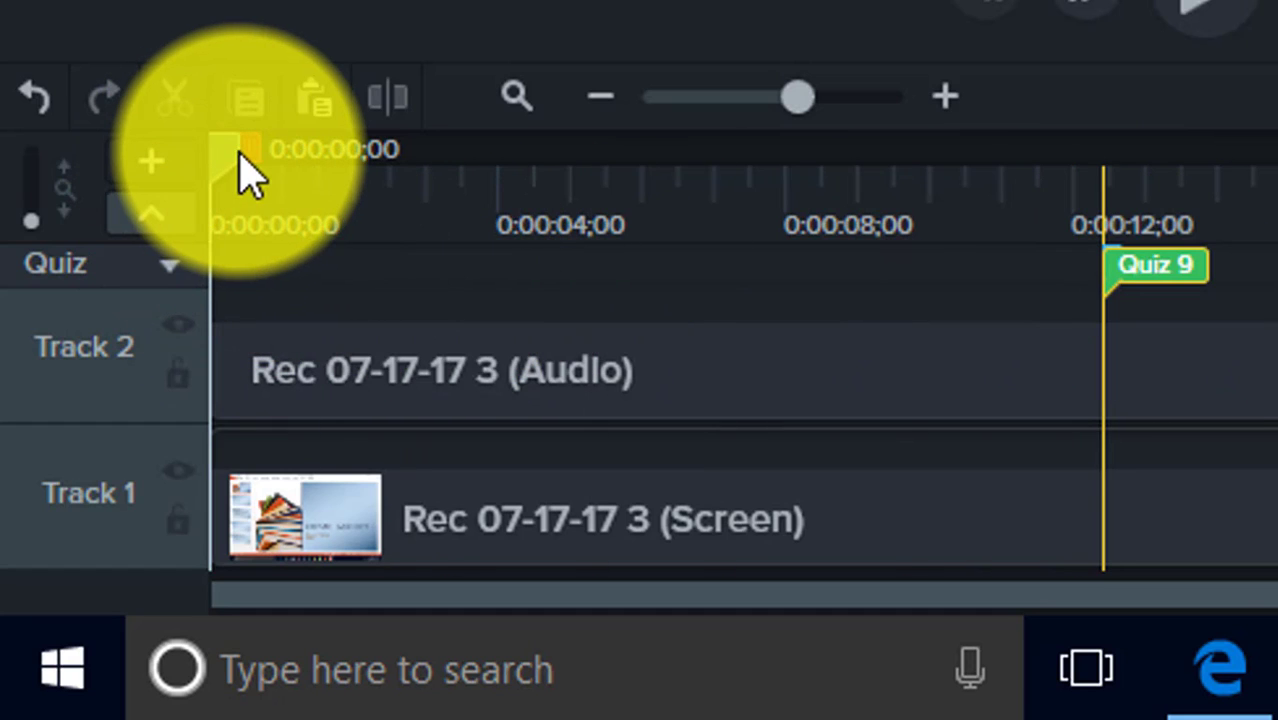
drag(240, 155, 1136, 169)
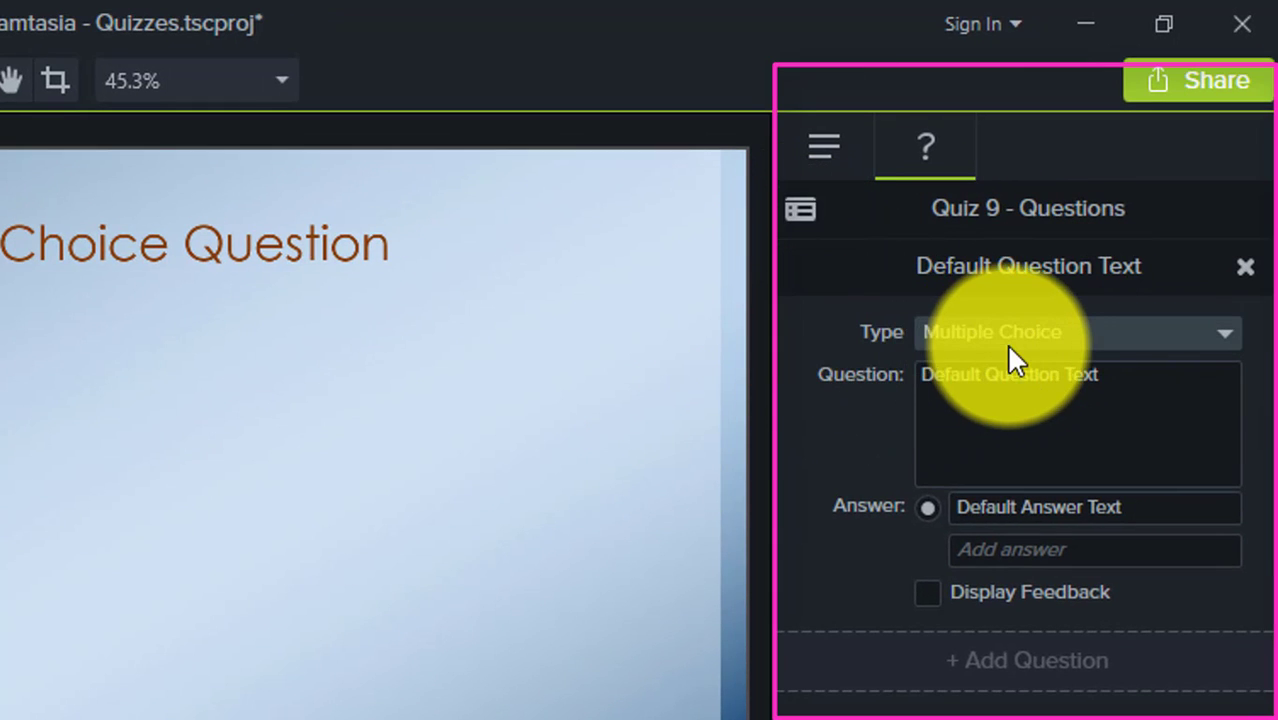
Keep the Multiple Choice type and replace the default question with 'Choose A'.
click(1036, 332)
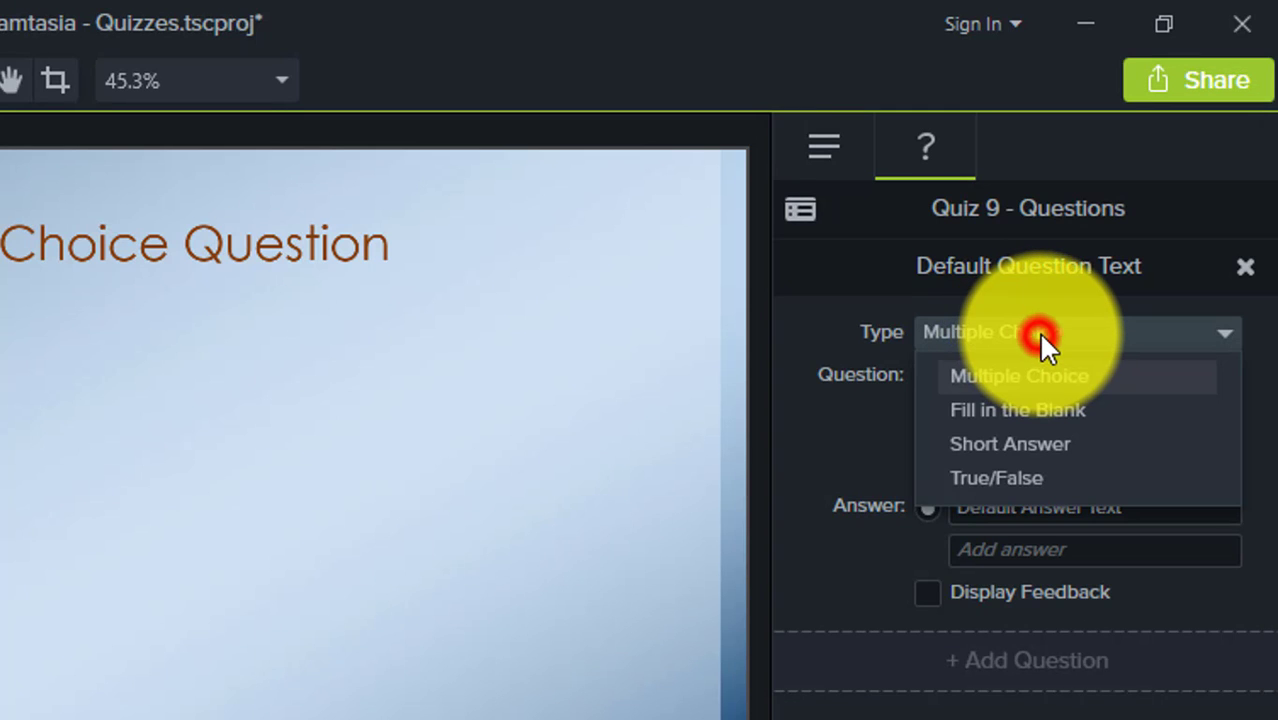
click(1038, 331)
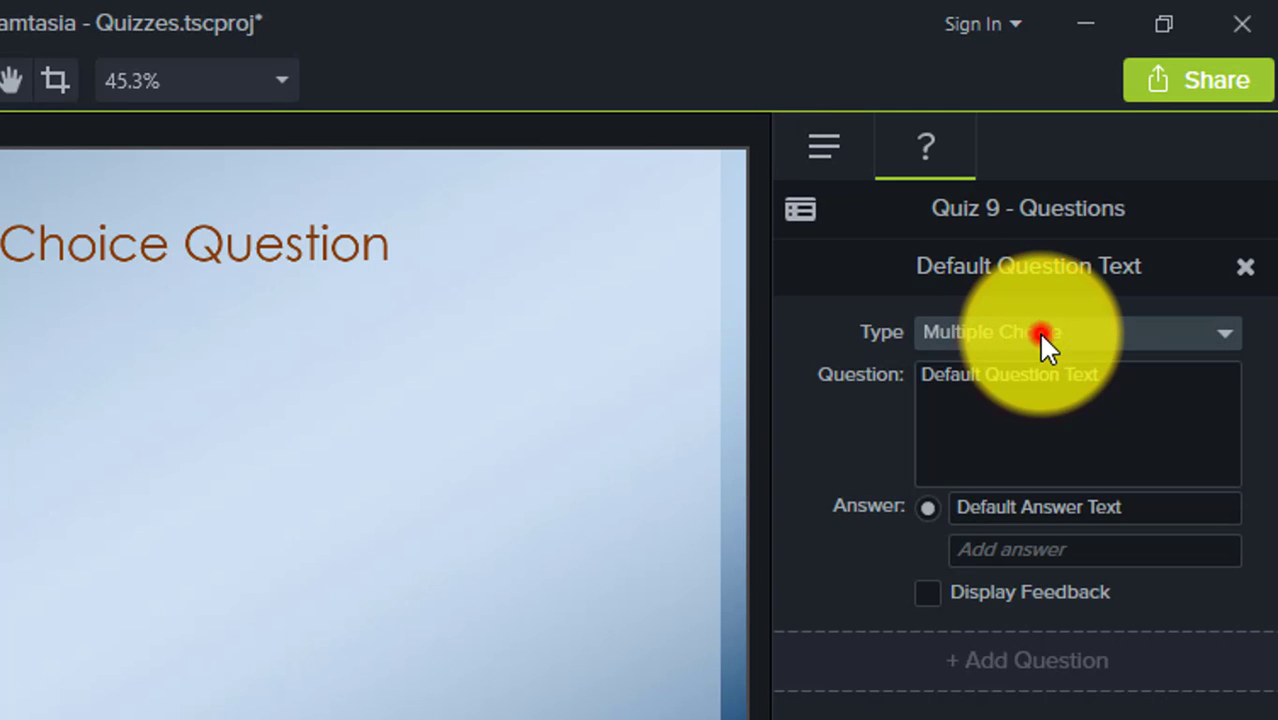
click(1110, 399)
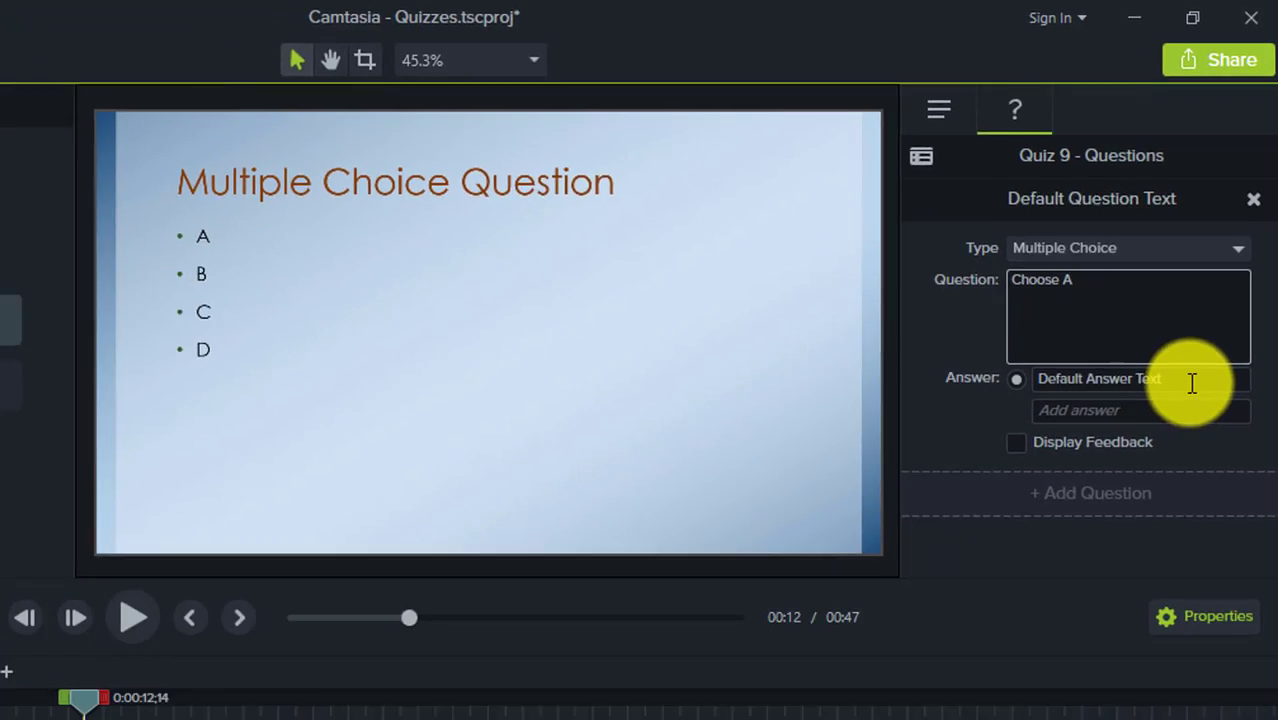
Enter the answers A, B, C and D.
click(1192, 380)
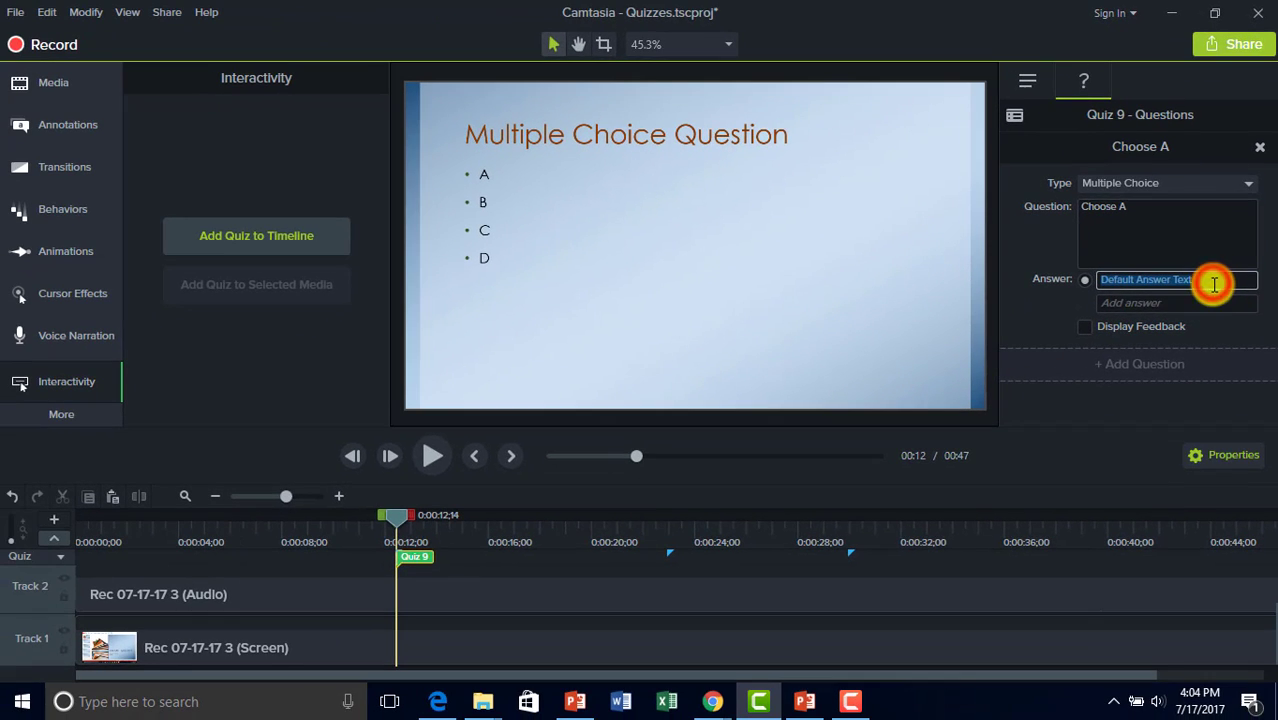
text(A)
key(Return)
text(B)
key(Return)
text(C)
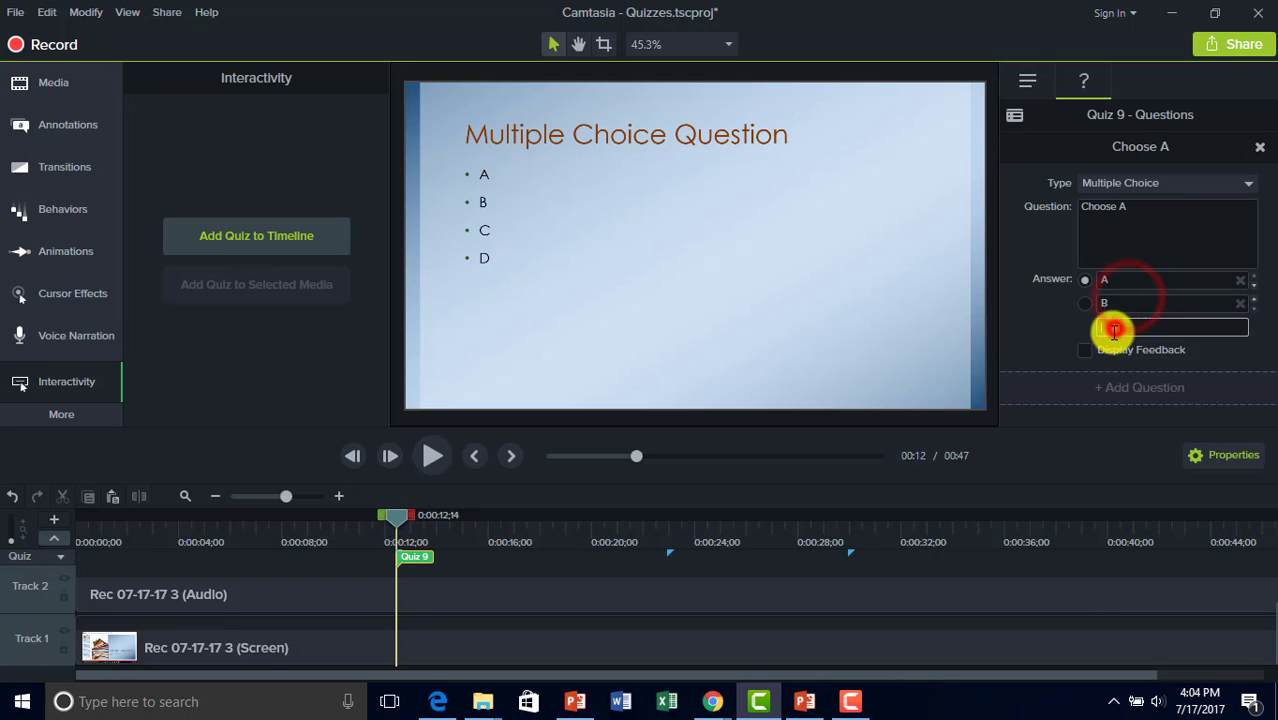
key(Return)
text(D)
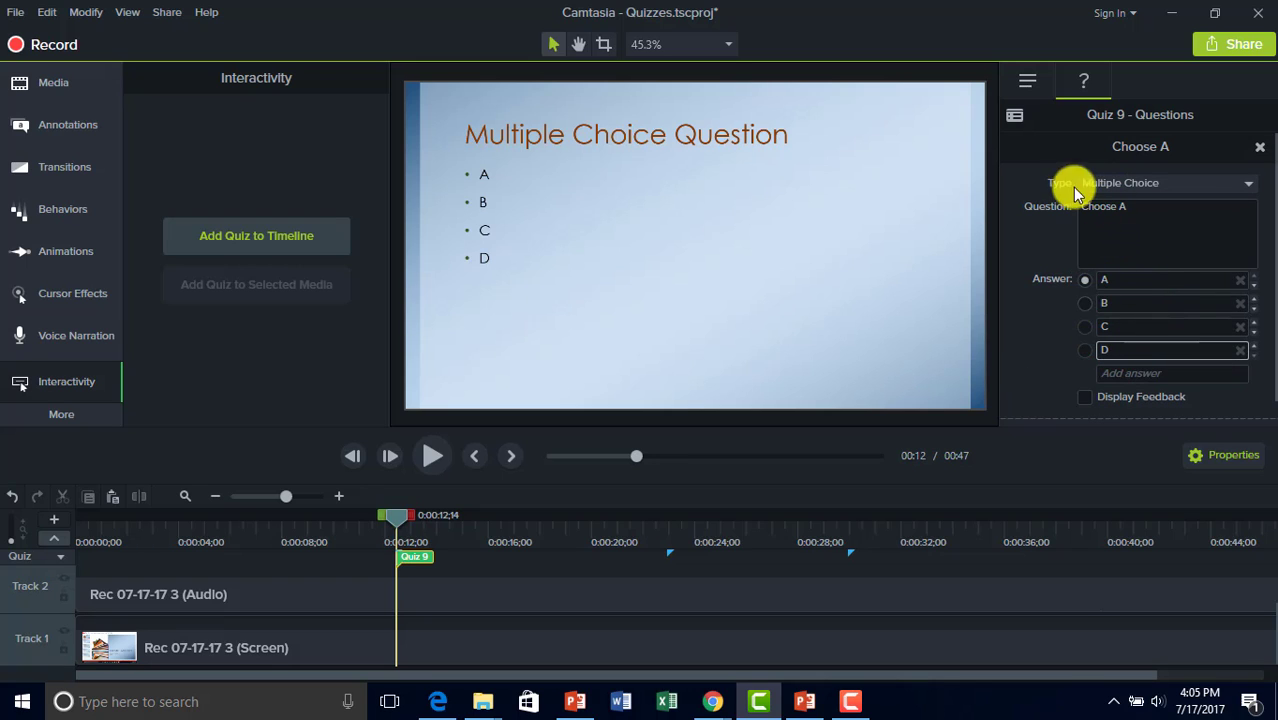
Mark A correct, turn on feedback, and set 'Correct' feedback with the Continue action.
click(1086, 281)
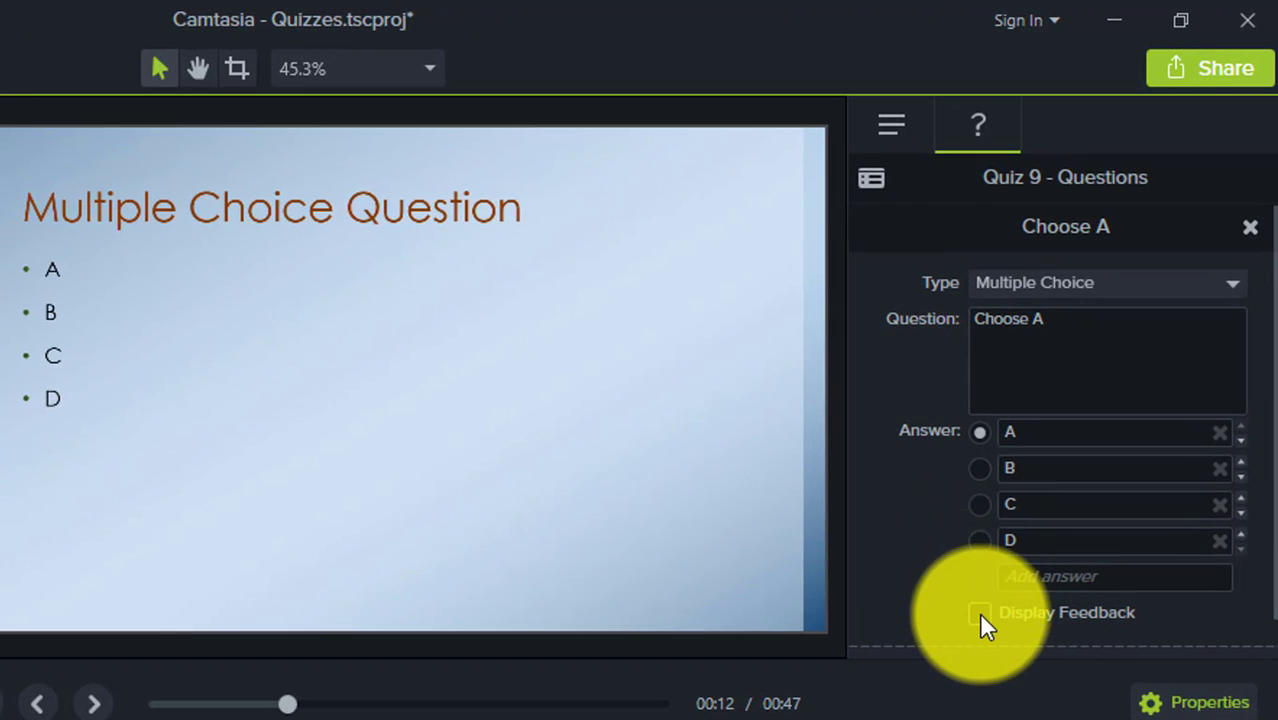
click(978, 613)
scroll(978, 613, down, 1)
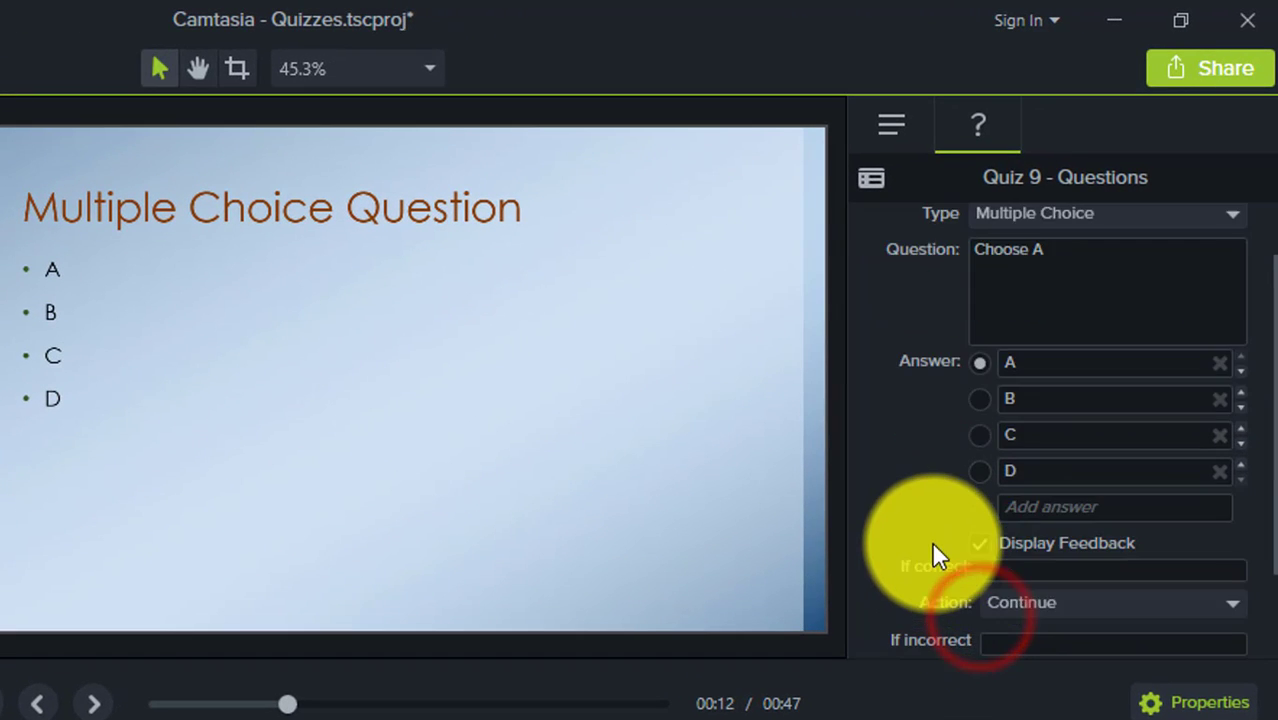
click(1010, 576)
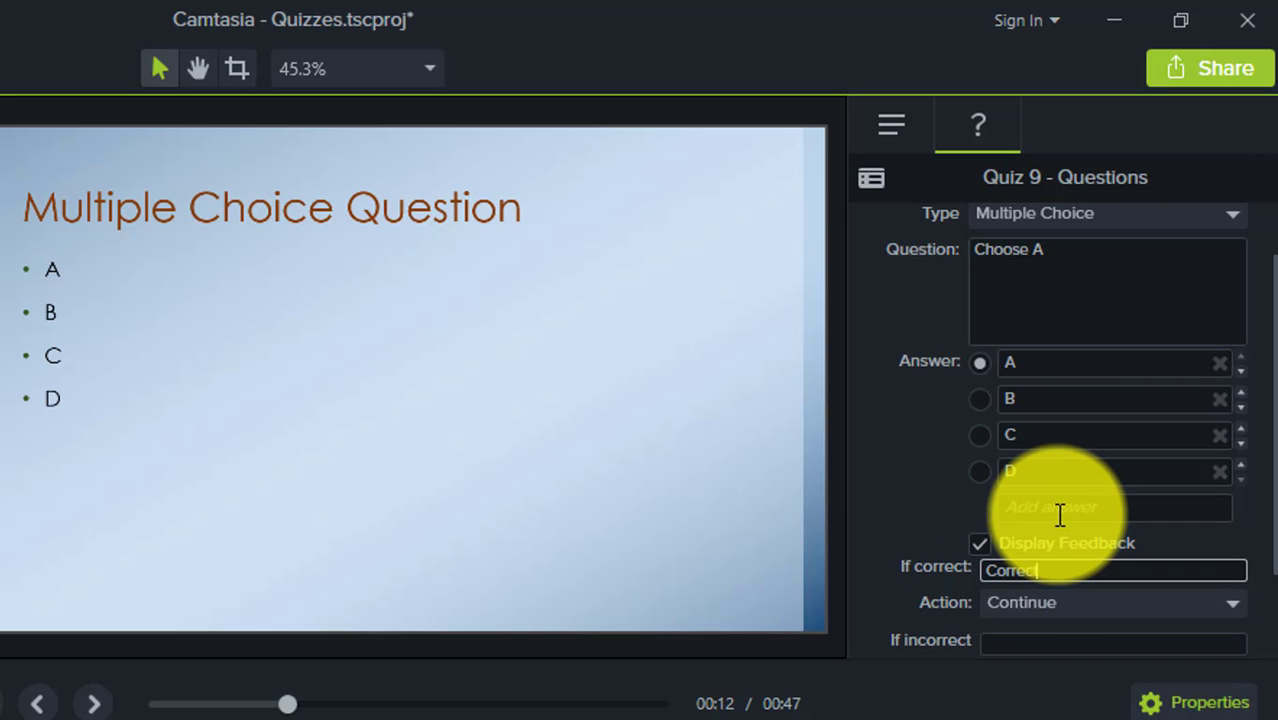
click(1024, 598)
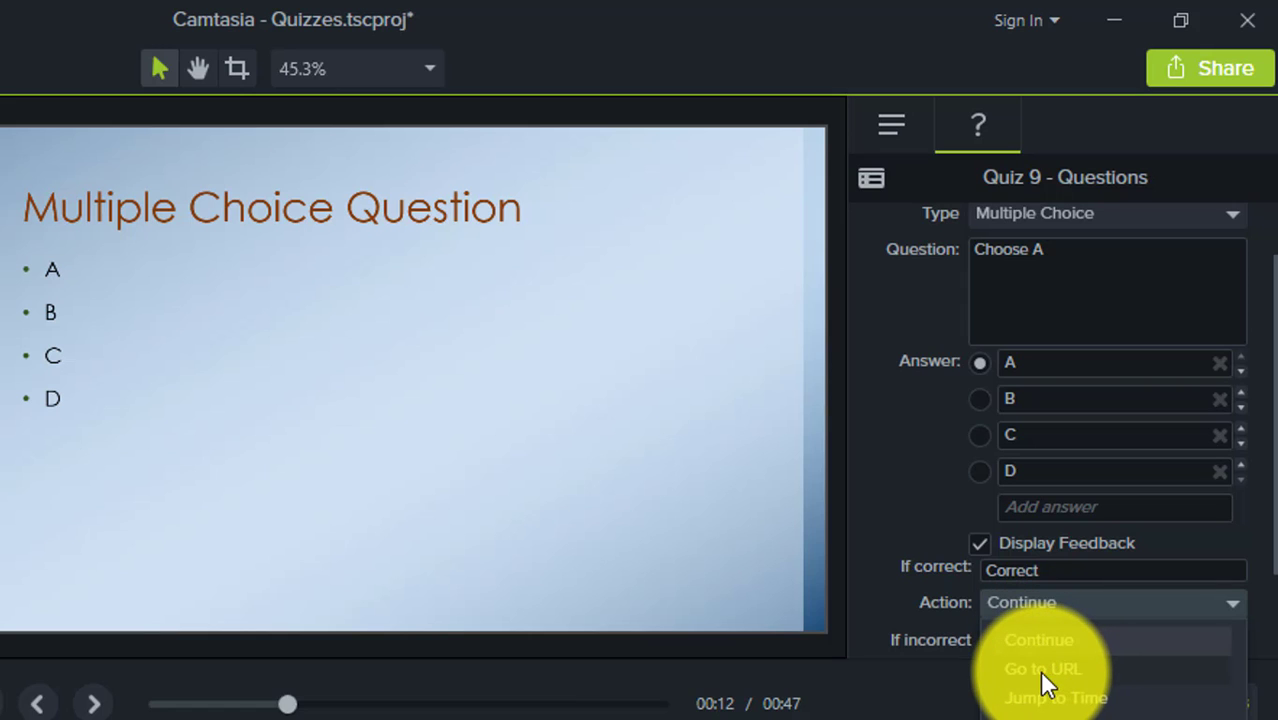
click(924, 618)
Set the wrong-answer feedback to 'Try again' and keep the Continue action.
scroll(970, 600, down, 1)
click(1026, 576)
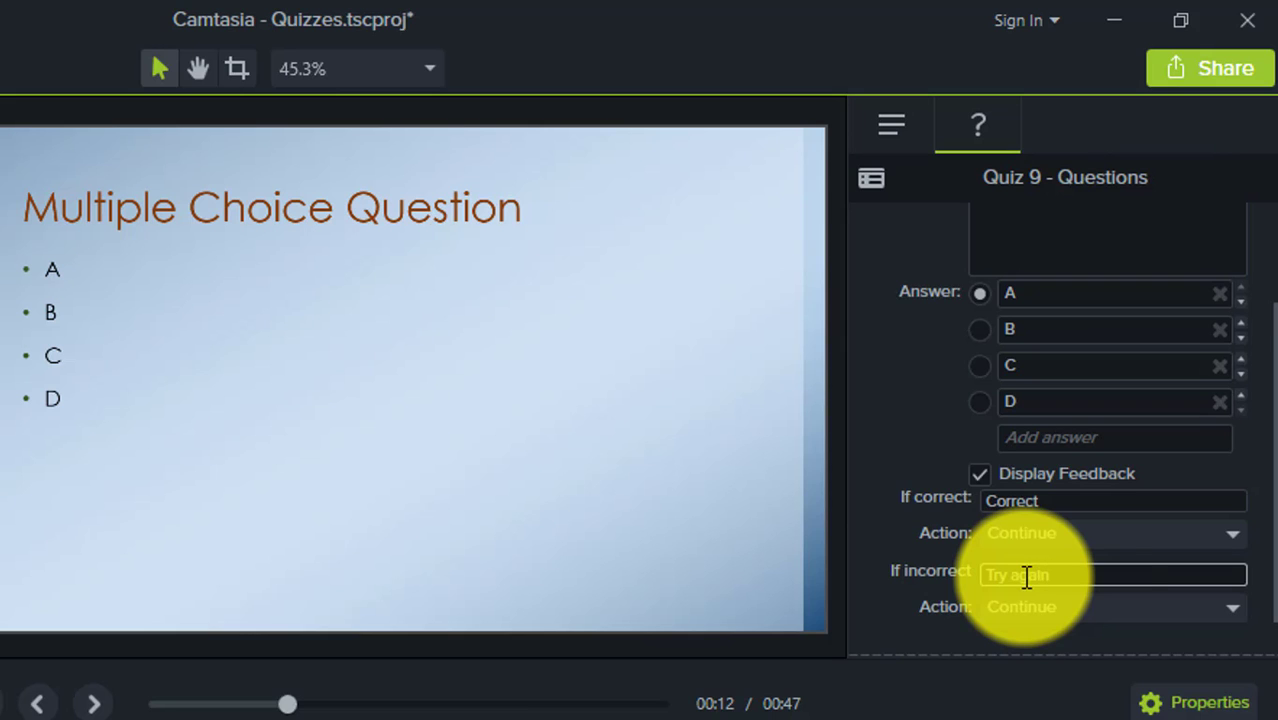
click(1059, 606)
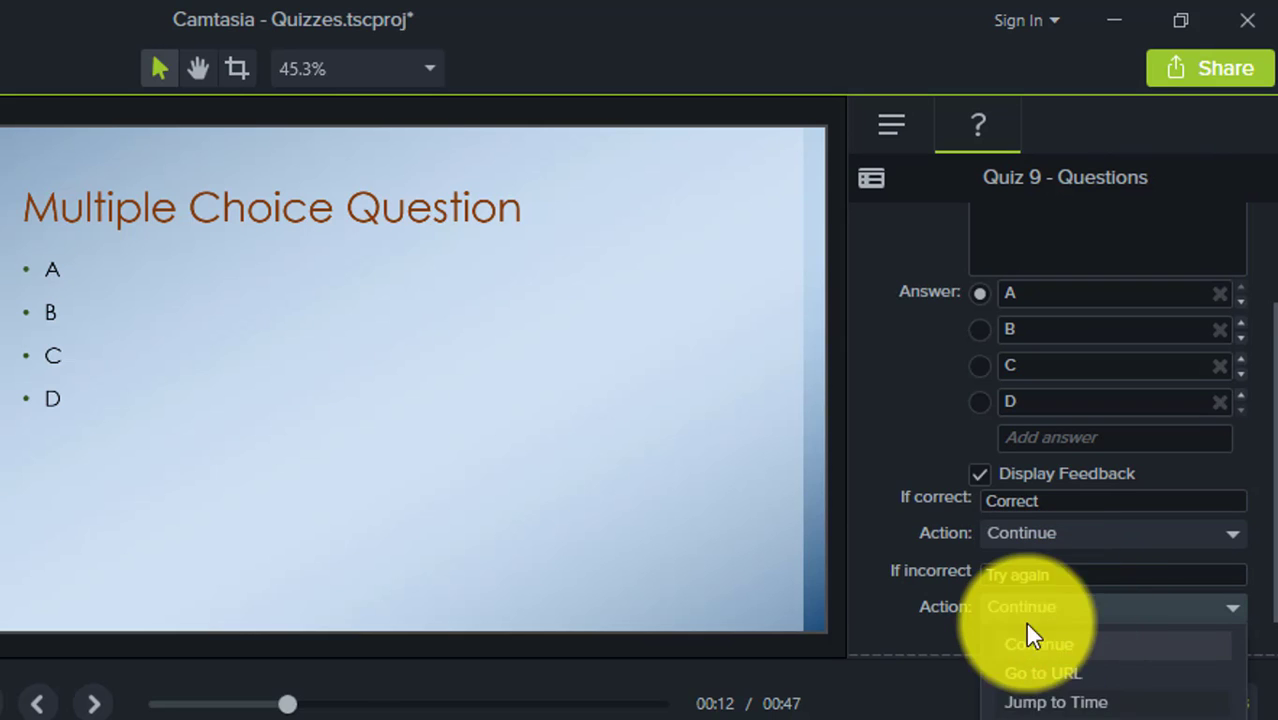
click(908, 584)
scroll(917, 535, down, 1)
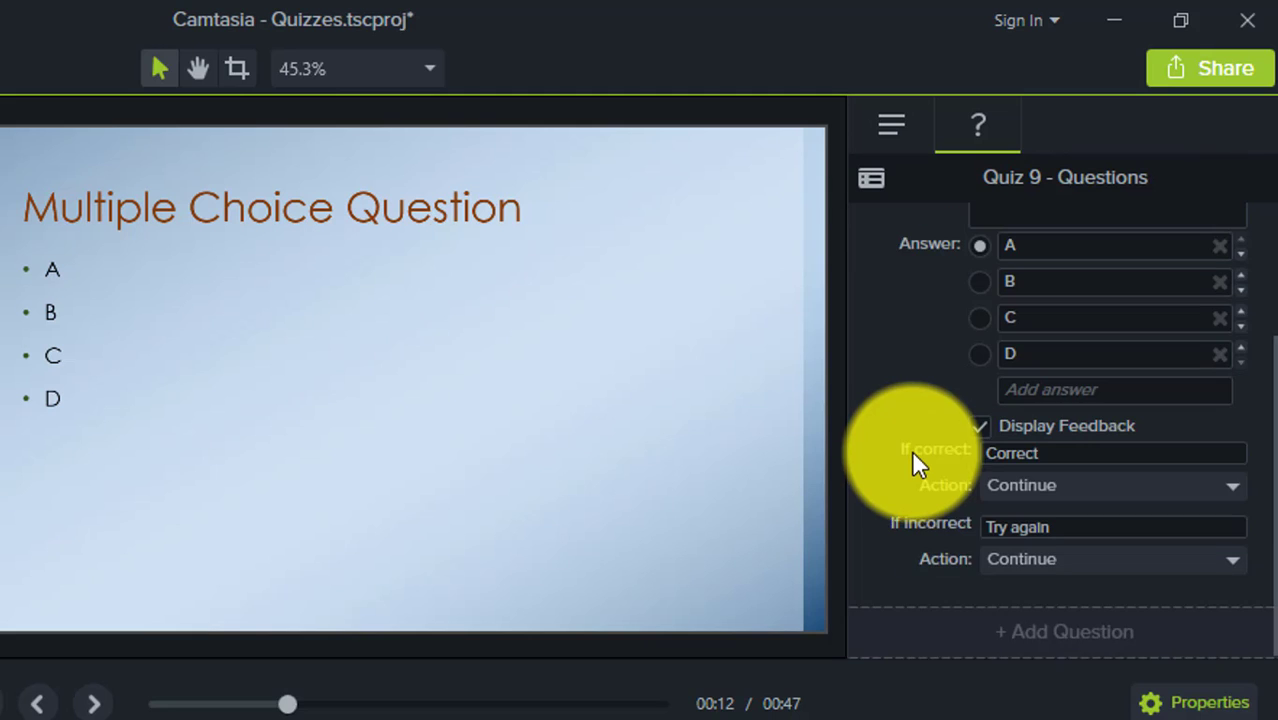
Add a second question to Quiz 9, leaving it as Multiple Choice.
click(1043, 633)
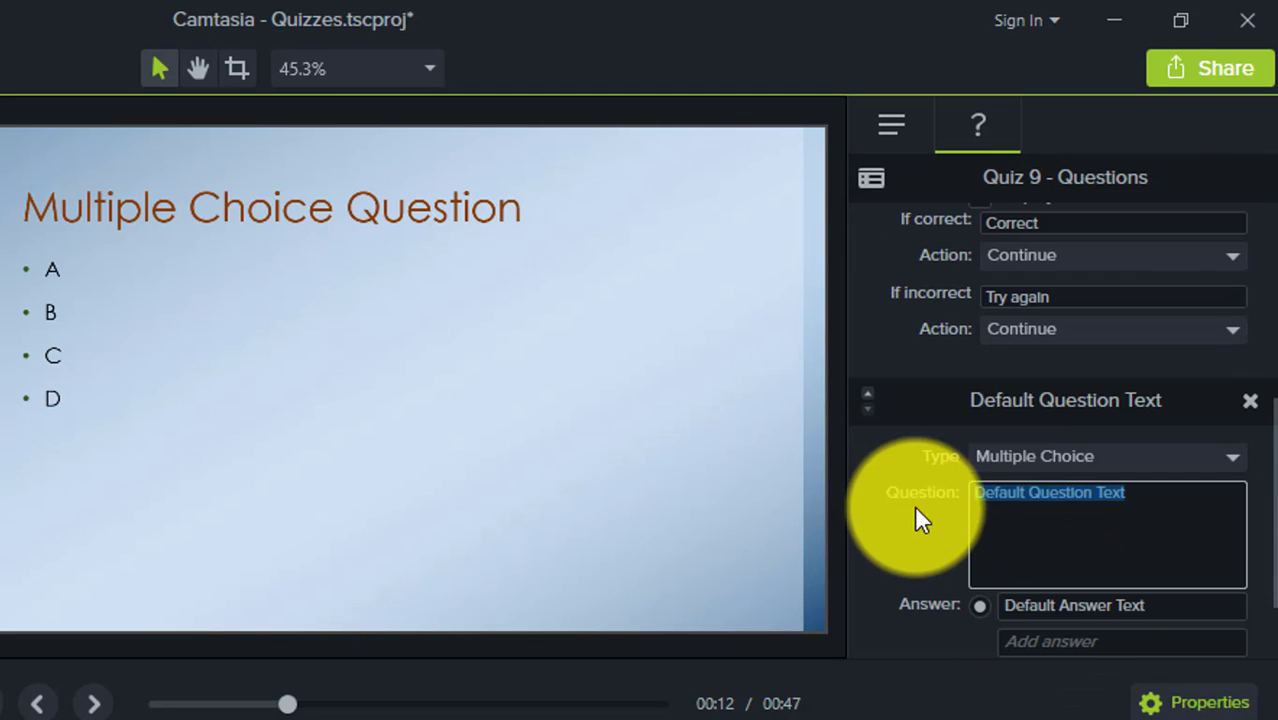
click(1017, 458)
click(1055, 457)
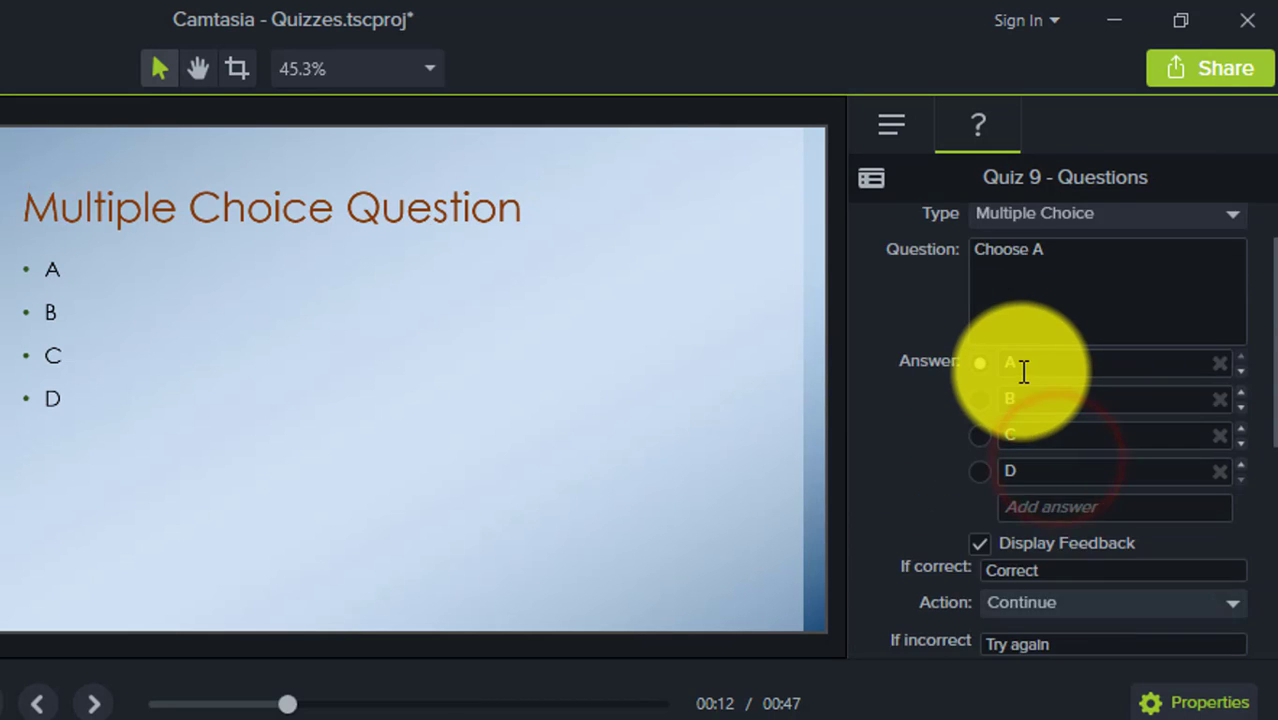
scroll(1020, 365, up, 1)
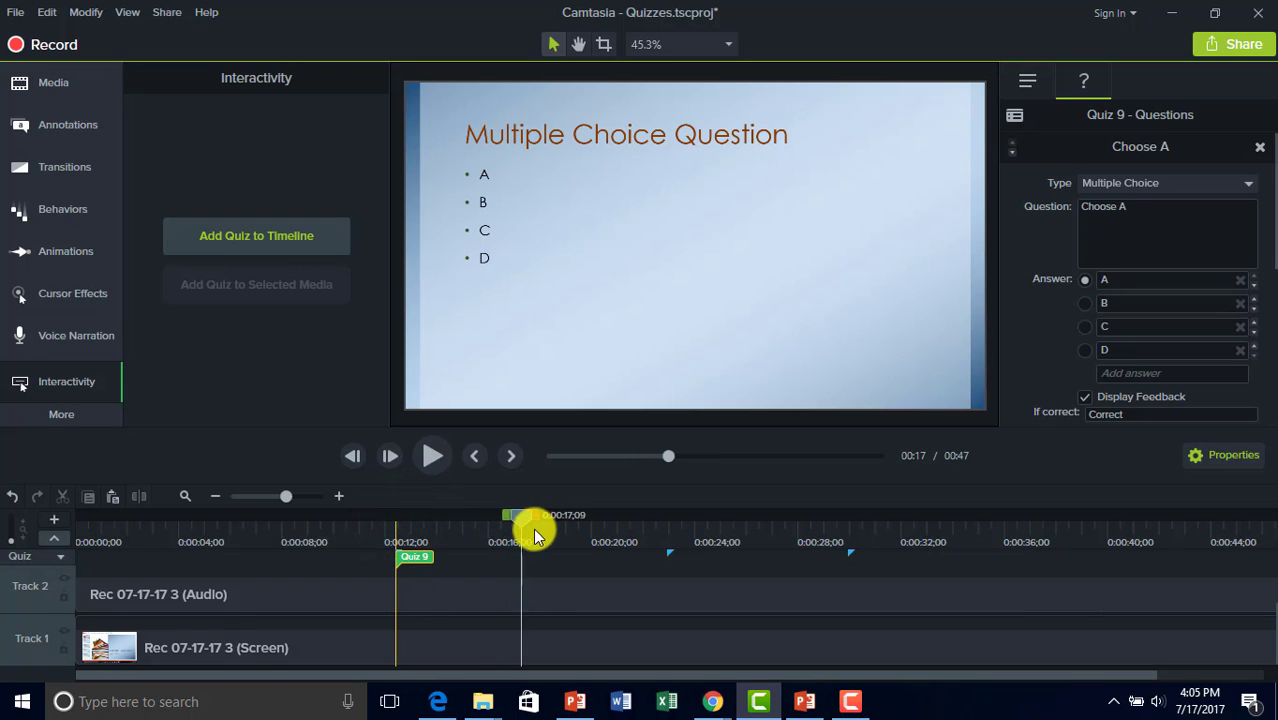
Add Quiz 10 at the 22-second Fill in the Blank slide as a Fill in the Blank question.
drag(535, 535, 670, 515)
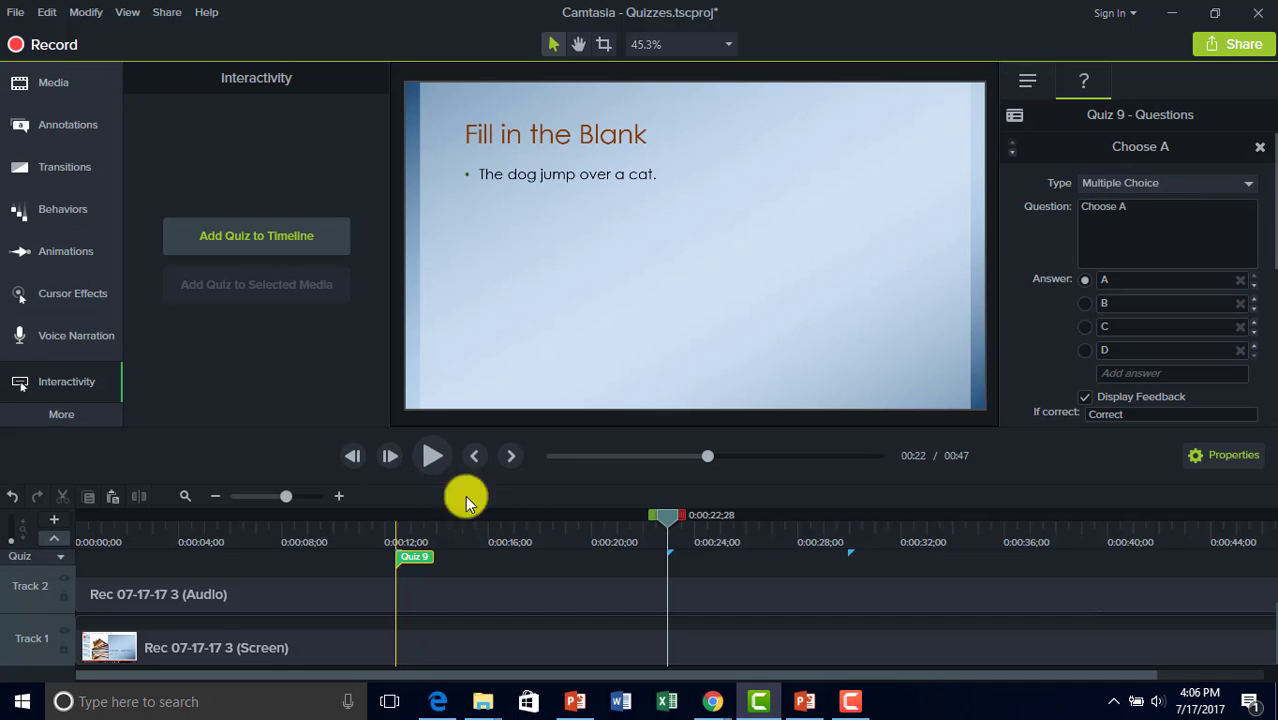
click(44, 562)
click(42, 559)
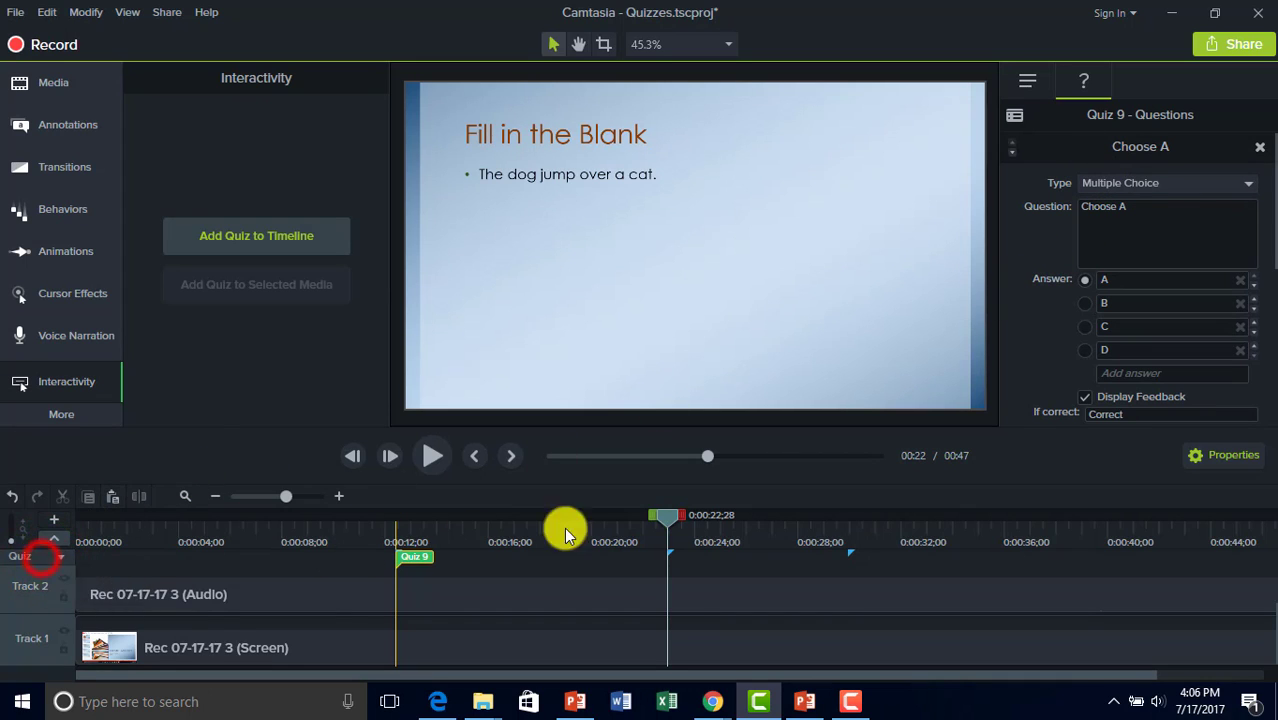
click(668, 560)
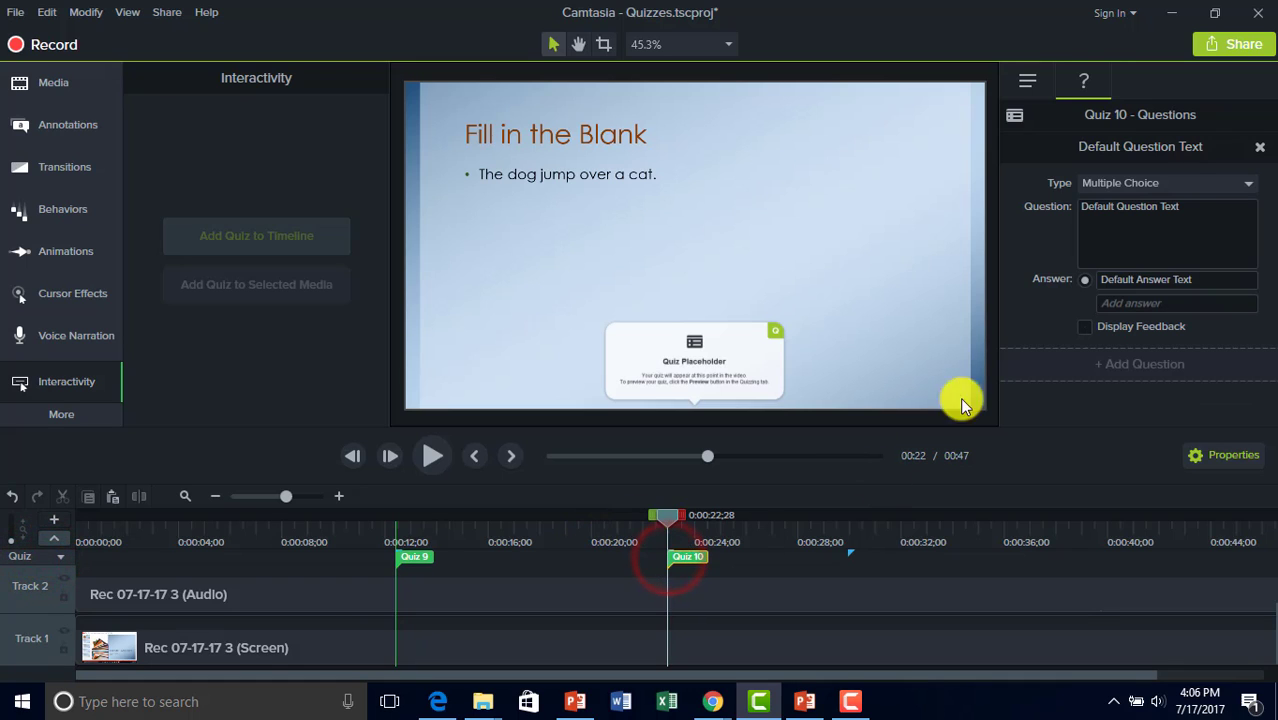
click(1170, 186)
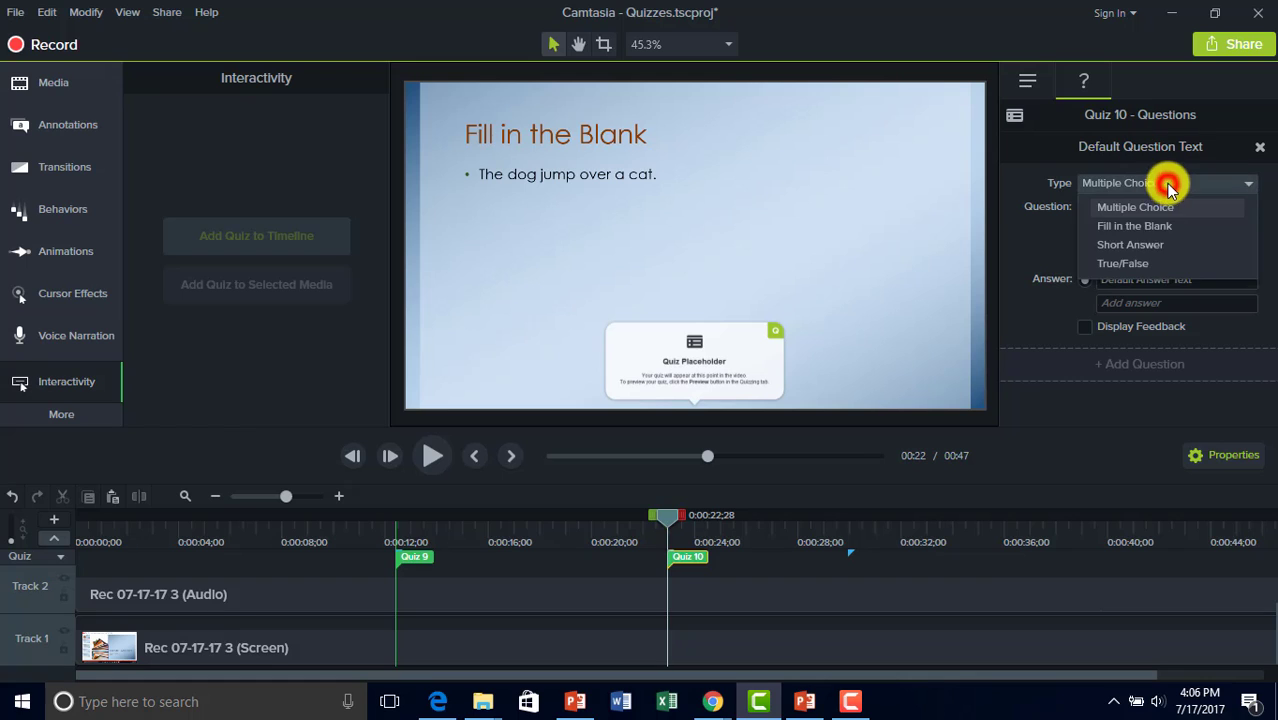
click(1158, 229)
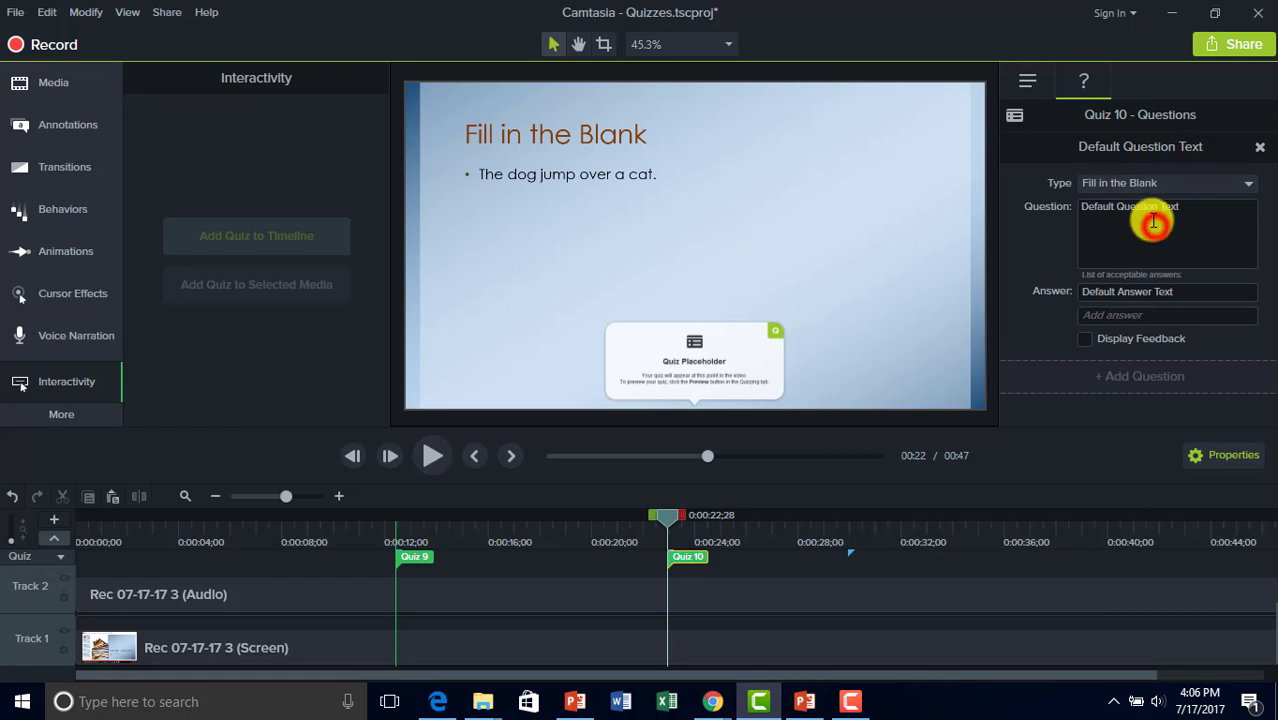
Set the question to 'The dog jump over what animal?' and fix the typos jumo and anaimal.
triple_click(1214, 210)
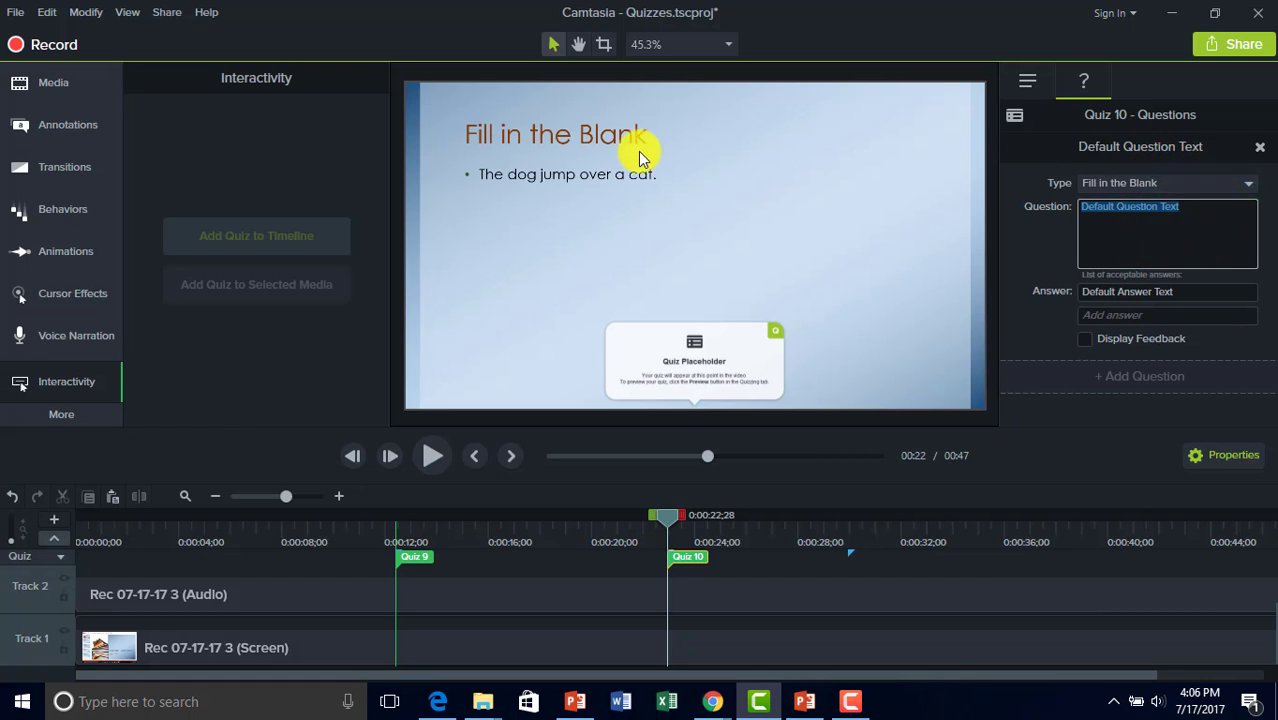
key(BackSpace)
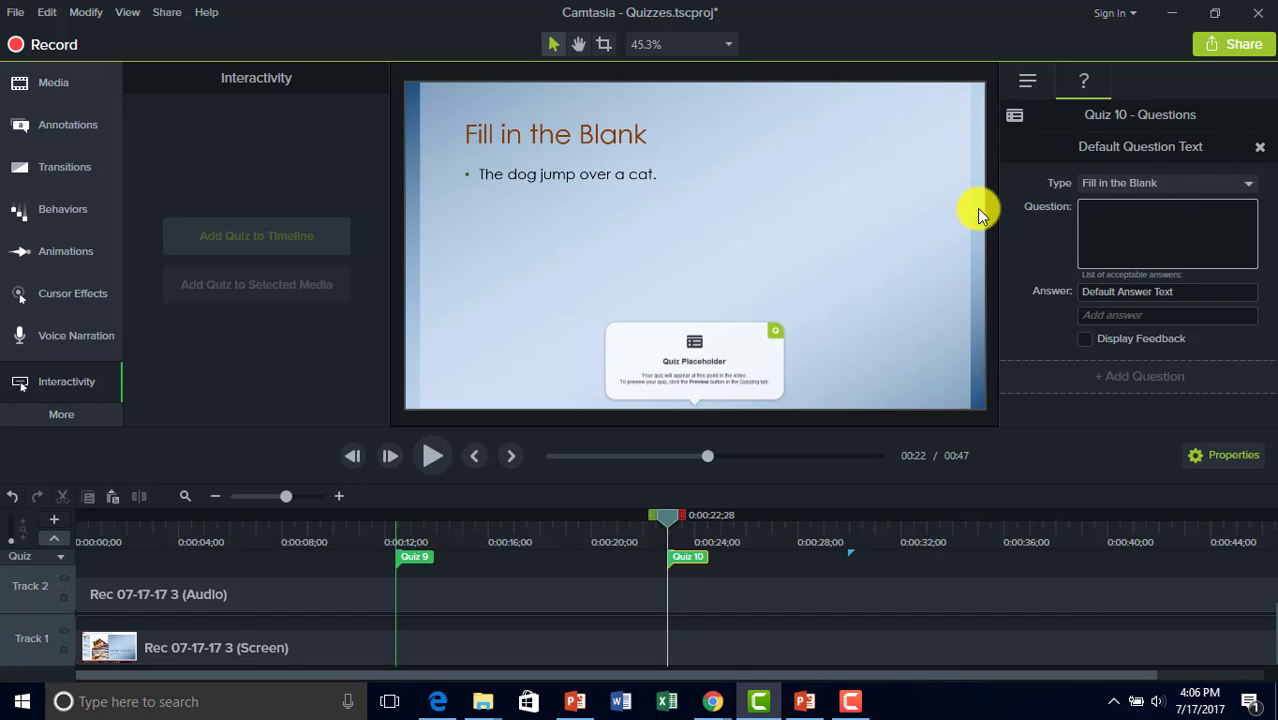
text(The dog jumo over)
text(what anaima)
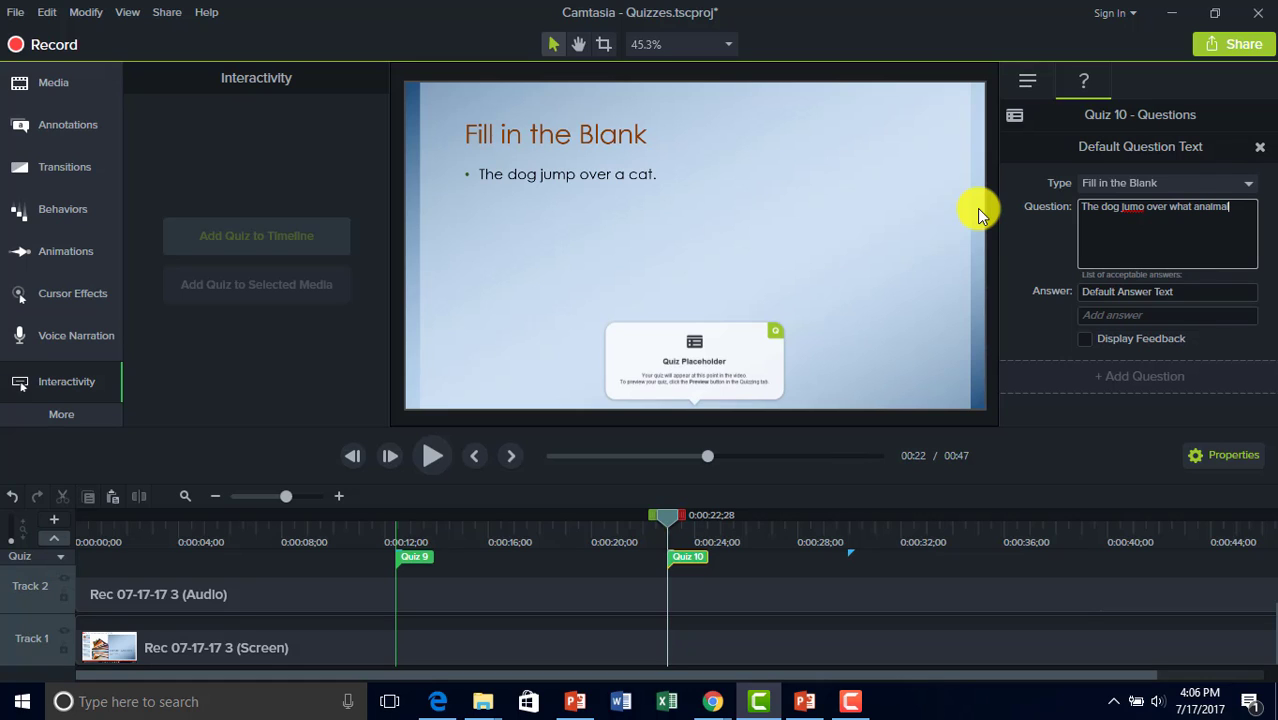
text(l?)
right_click(1205, 208)
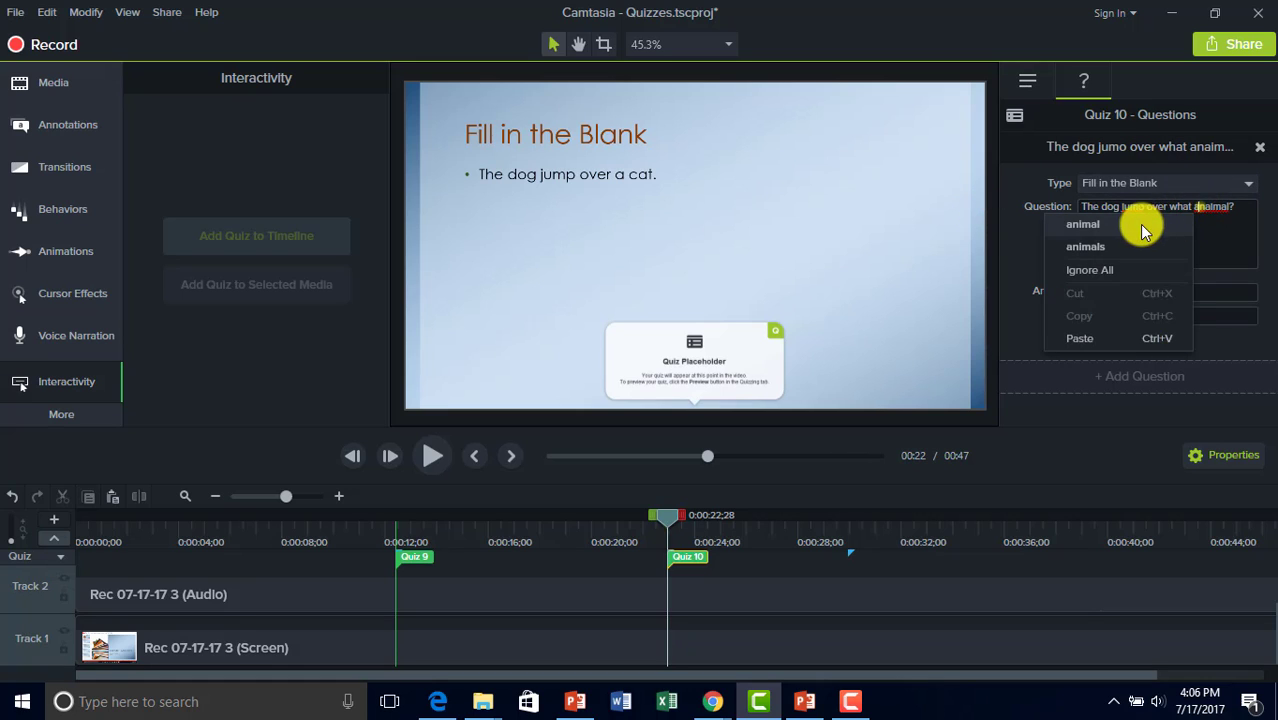
click(1145, 226)
right_click(1132, 208)
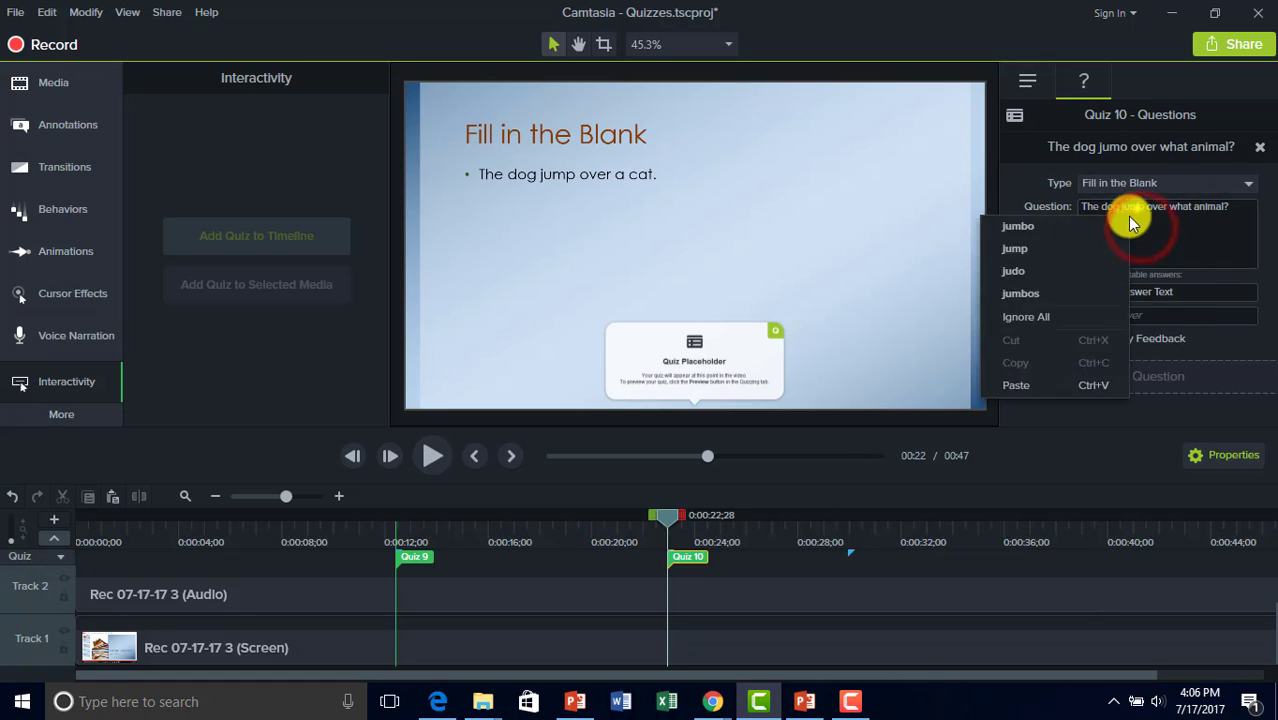
click(1074, 250)
Make 'cat' the answer and add 'Cat' as a second accepted answer.
click(1107, 291)
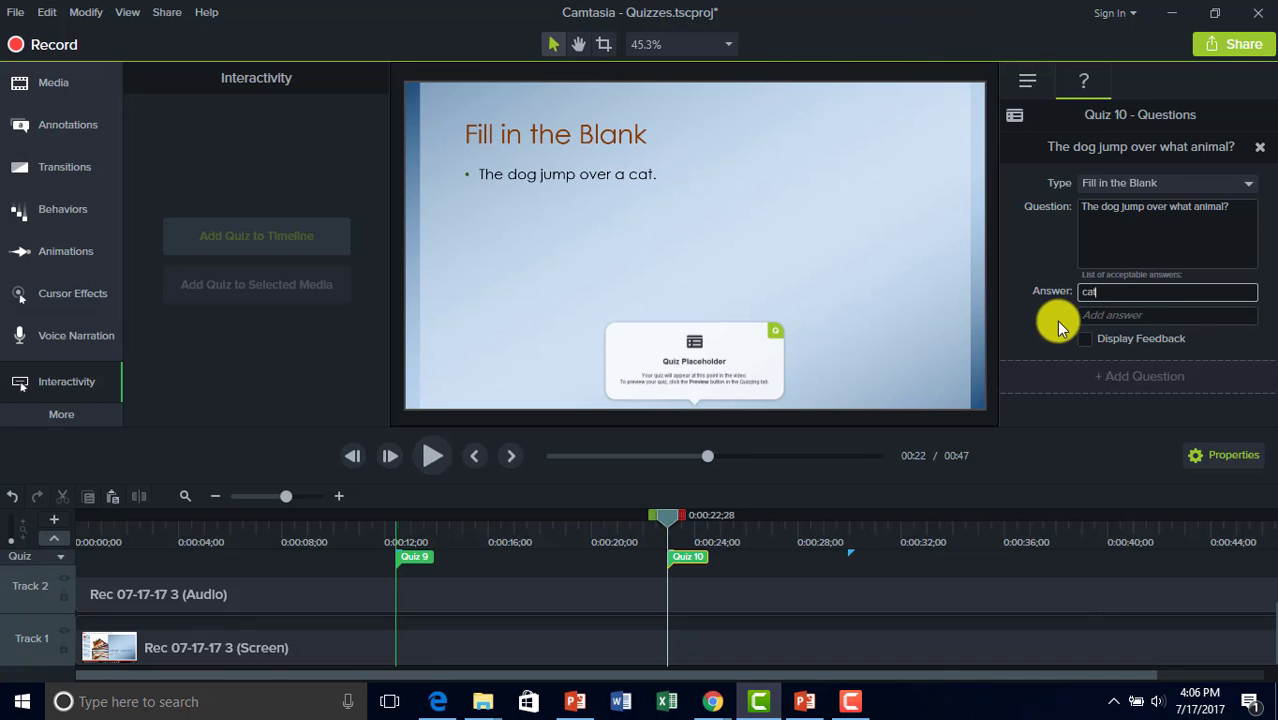
click(1093, 294)
double_click(1093, 293)
click(1090, 314)
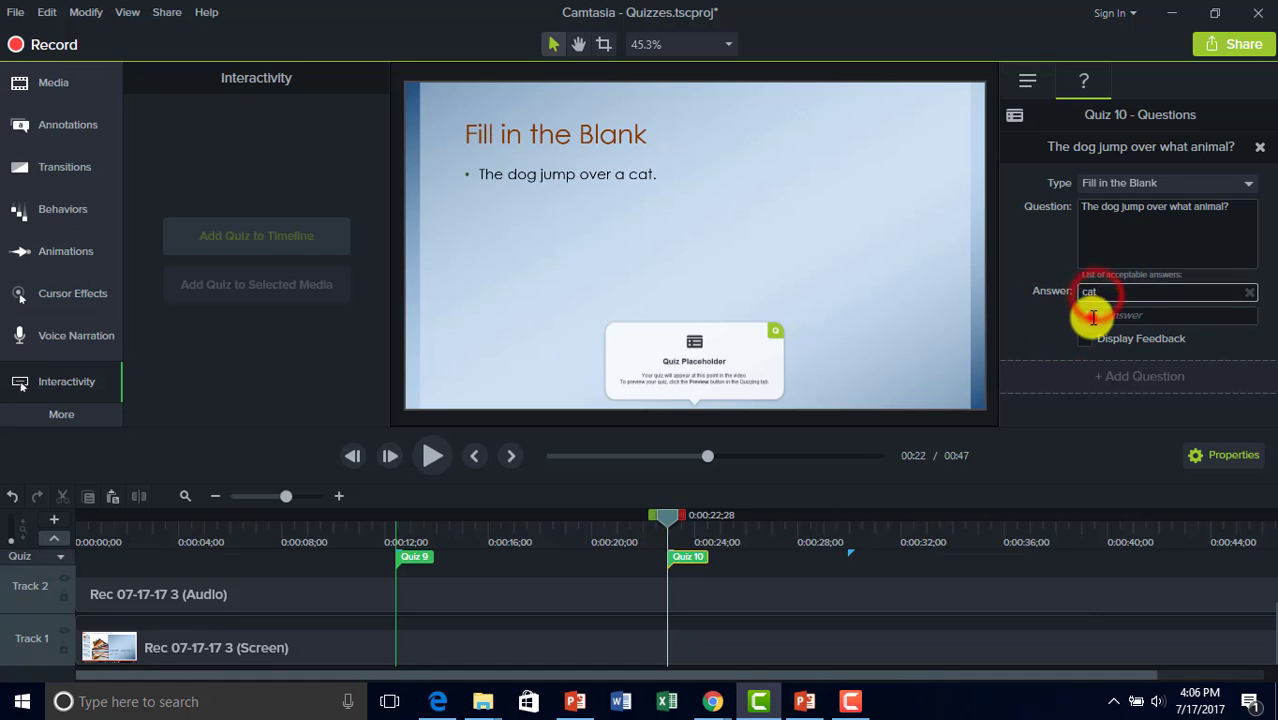
text(Cat)
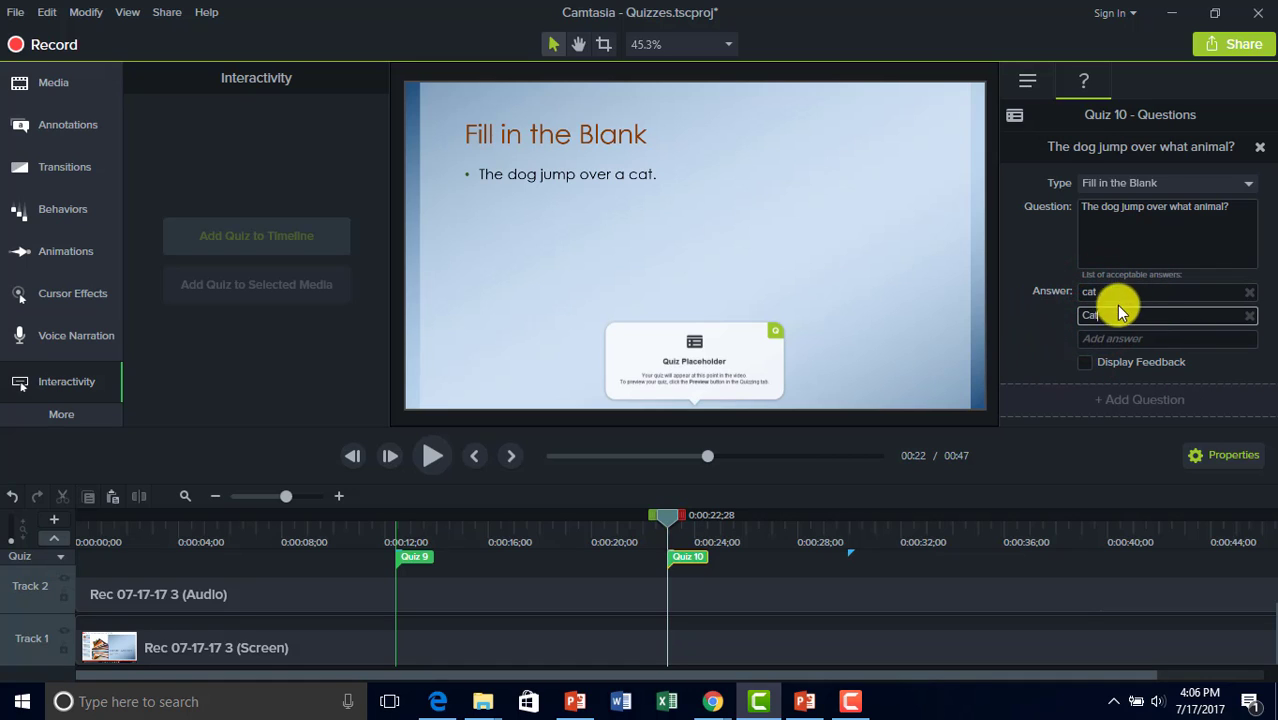
click(1030, 320)
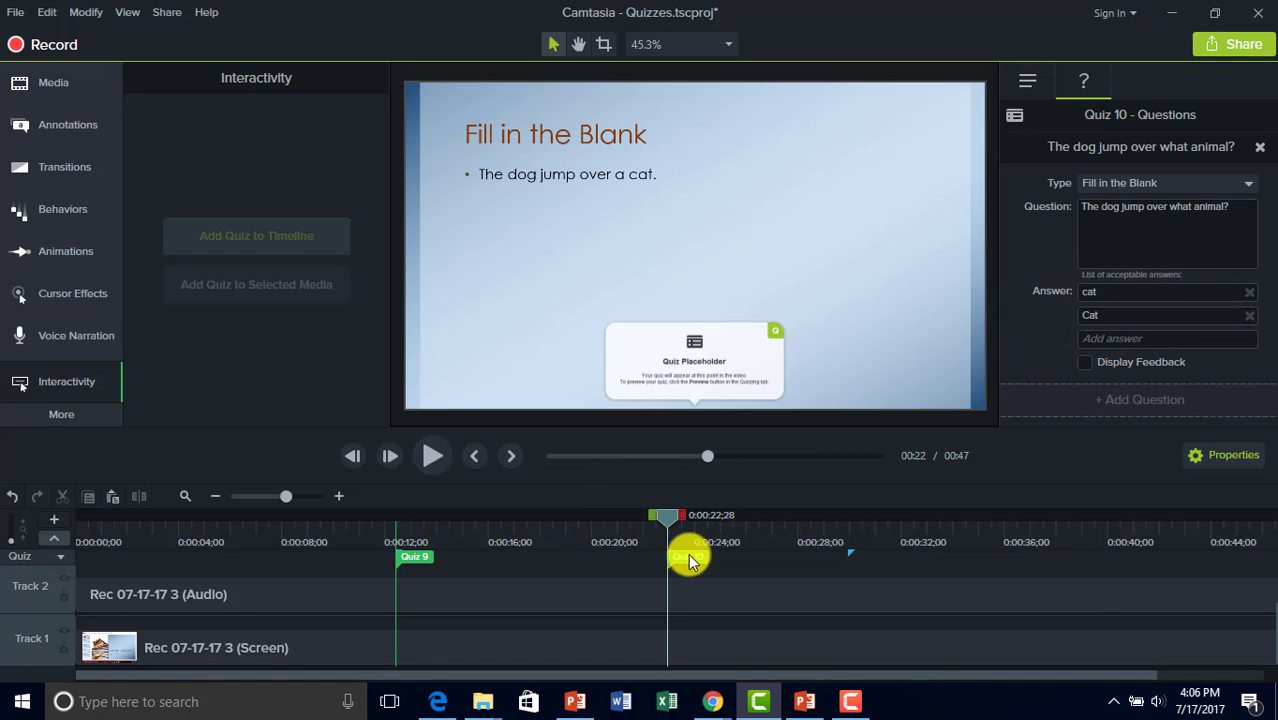
Add Quiz 11 at 0:30 as a Short Answer question, 'What does did chart imlies?'.
click(850, 540)
drag(850, 540, 854, 510)
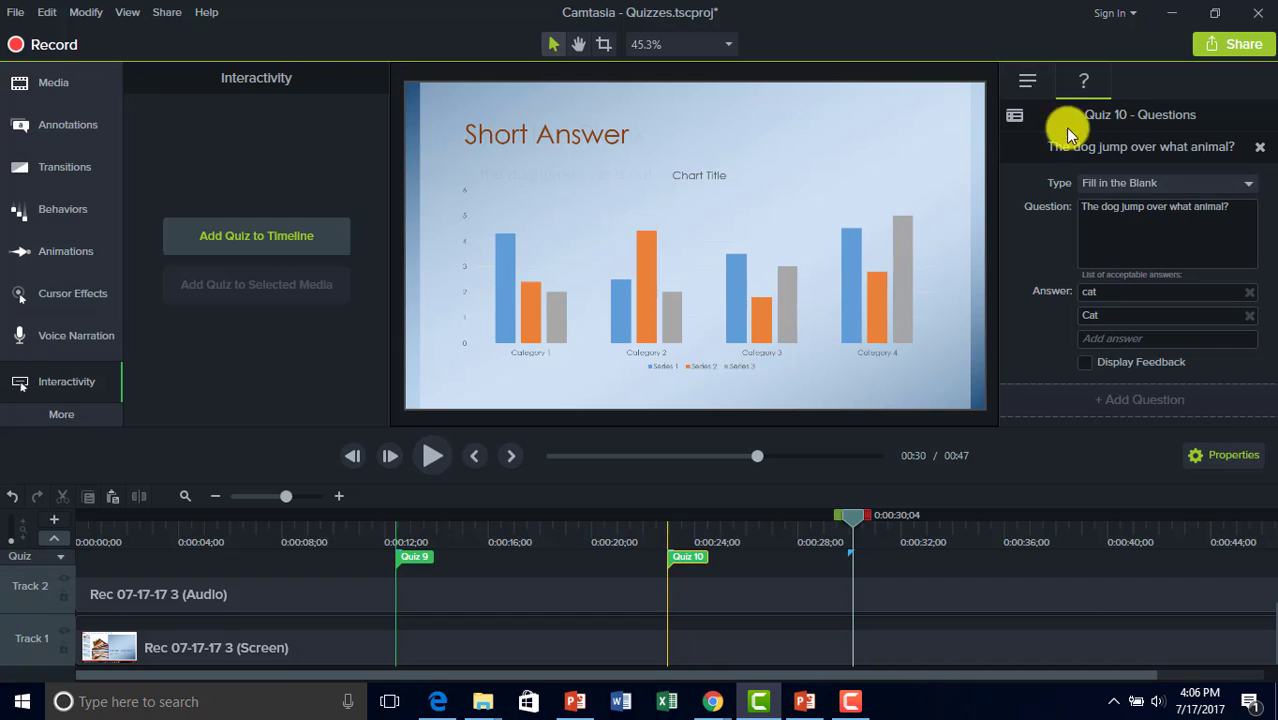
click(853, 560)
click(1205, 183)
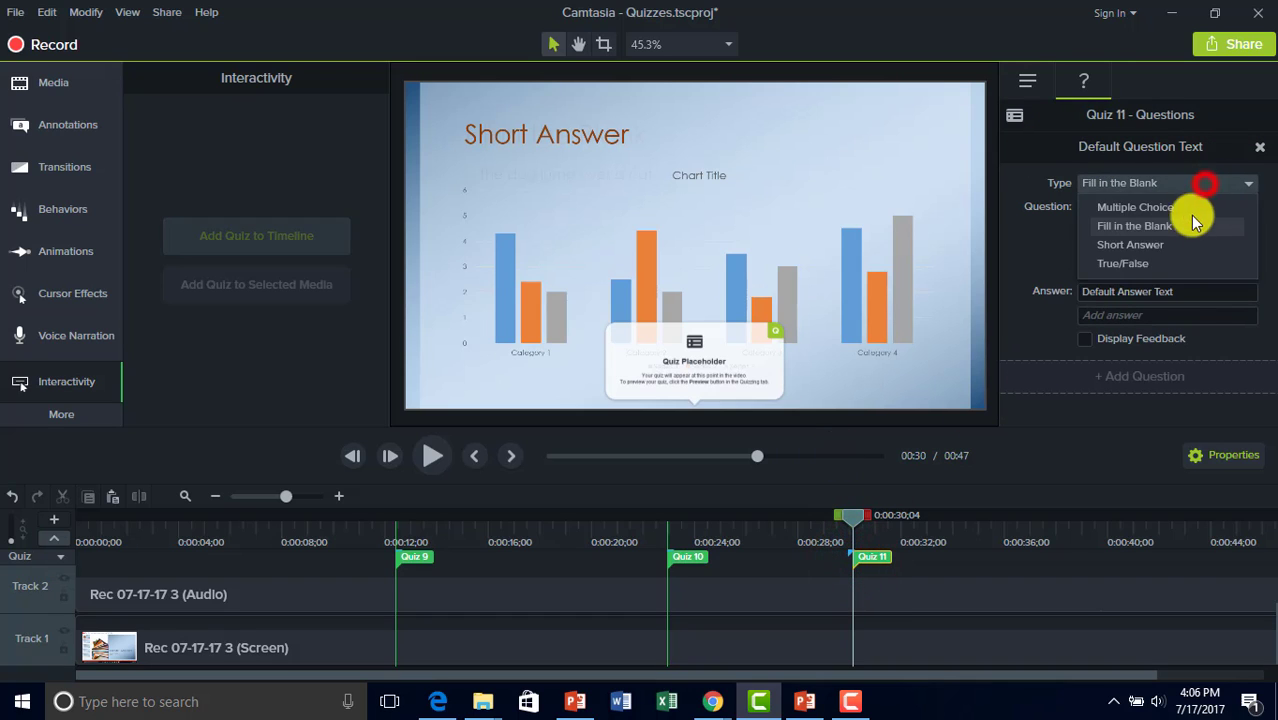
click(1182, 242)
click(1231, 212)
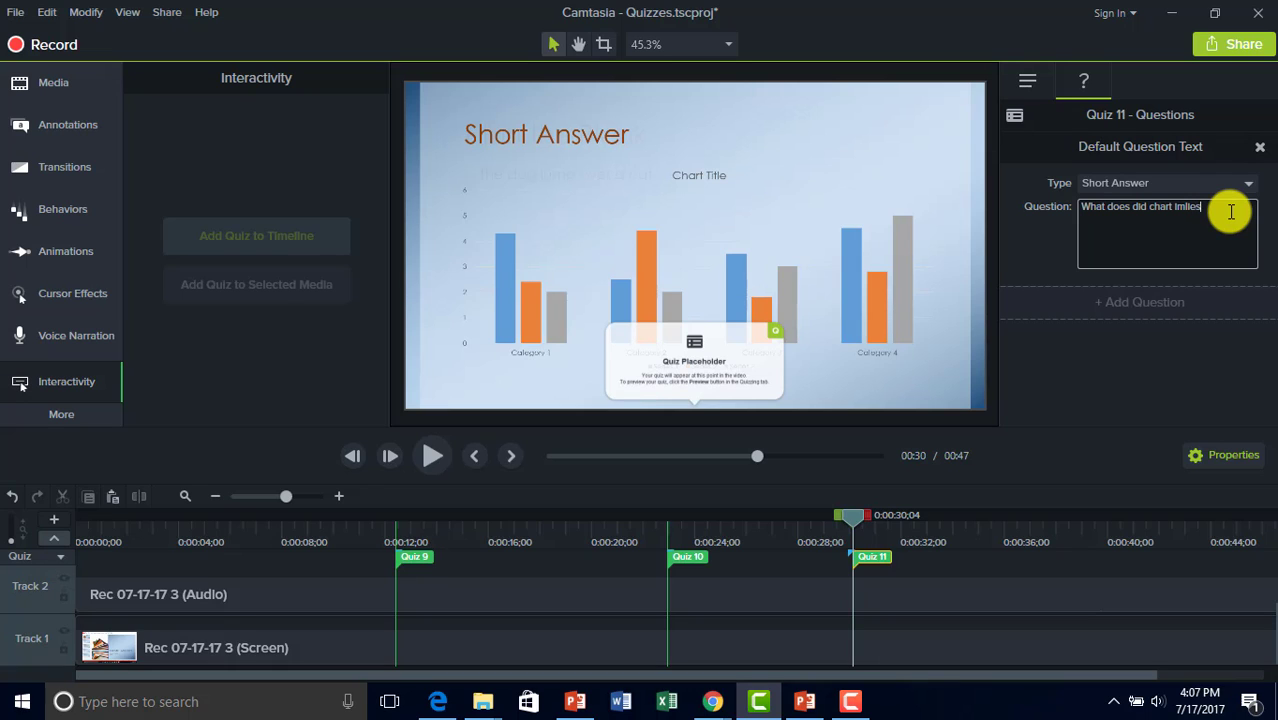
click(1141, 372)
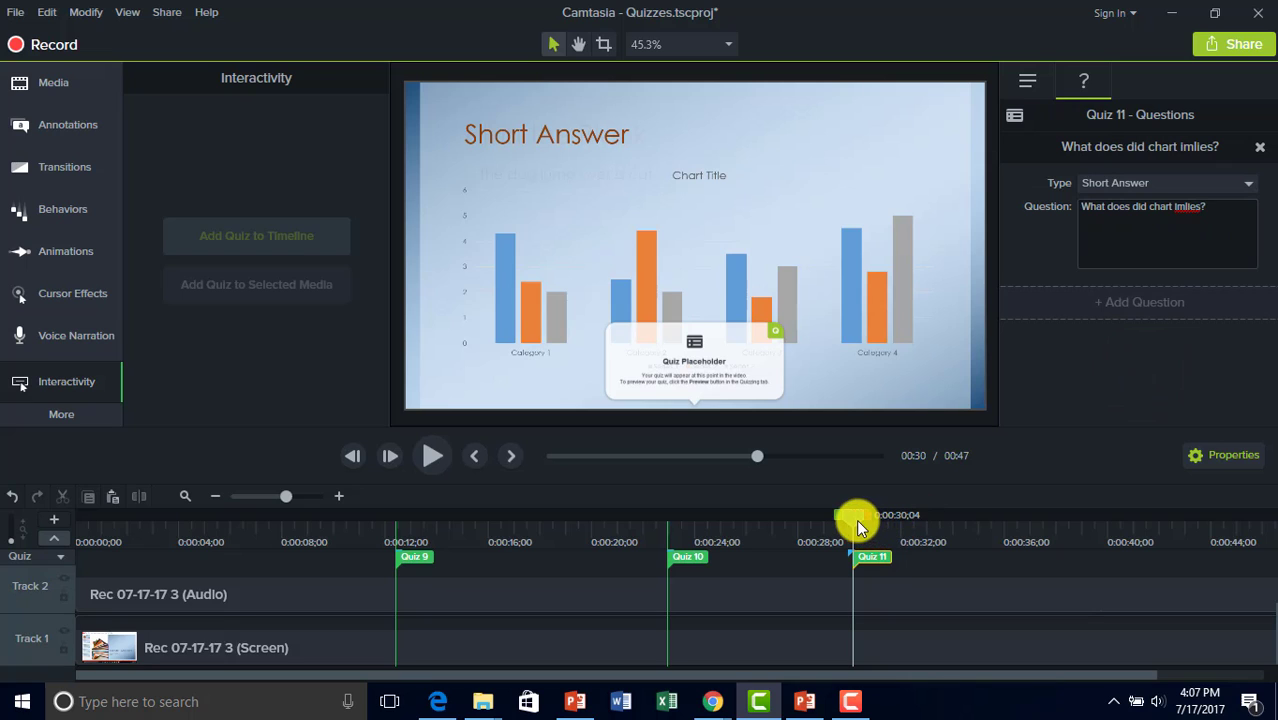
Add Quiz 12 at about 38 seconds as a True/False question with True correct.
drag(856, 519, 1066, 525)
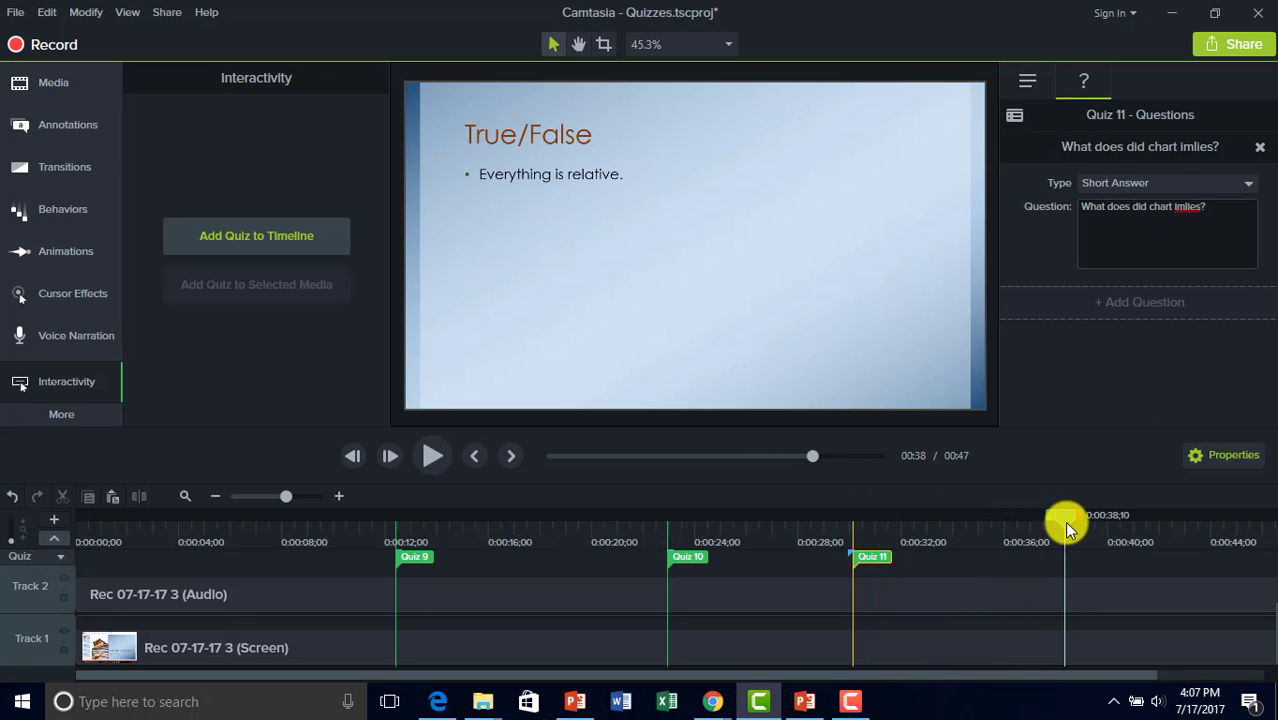
click(284, 242)
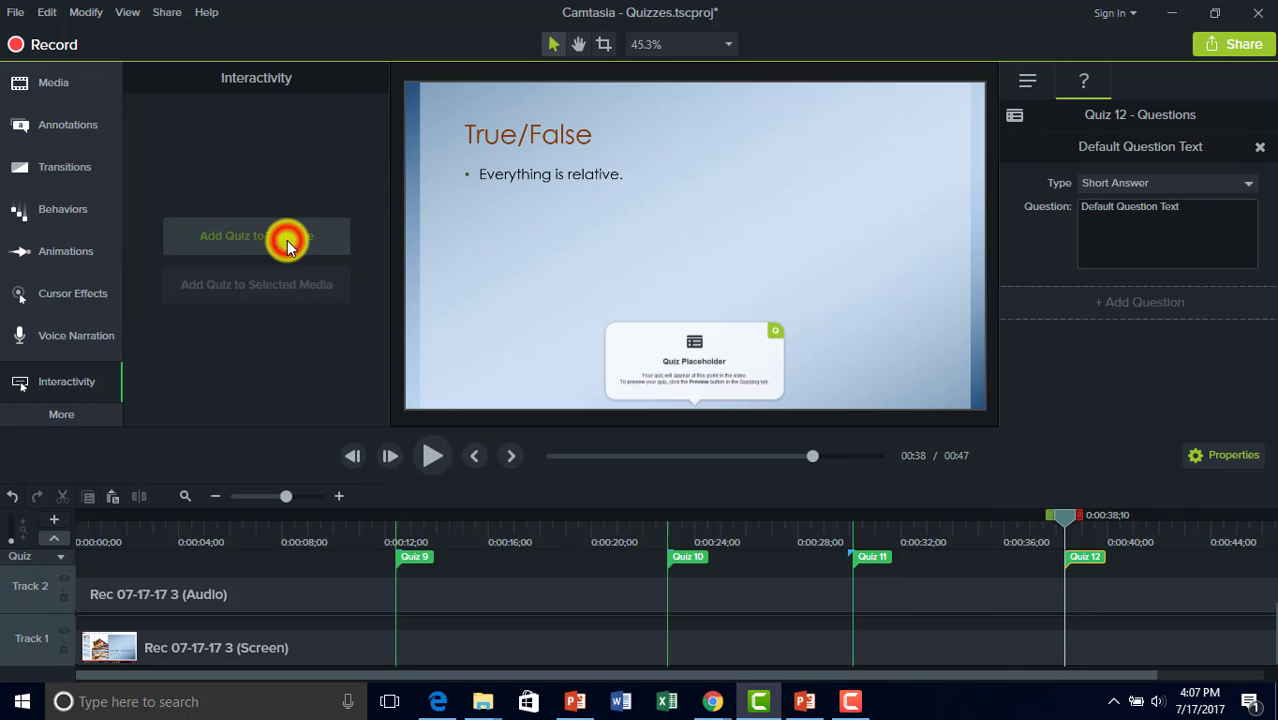
click(1163, 188)
click(1135, 263)
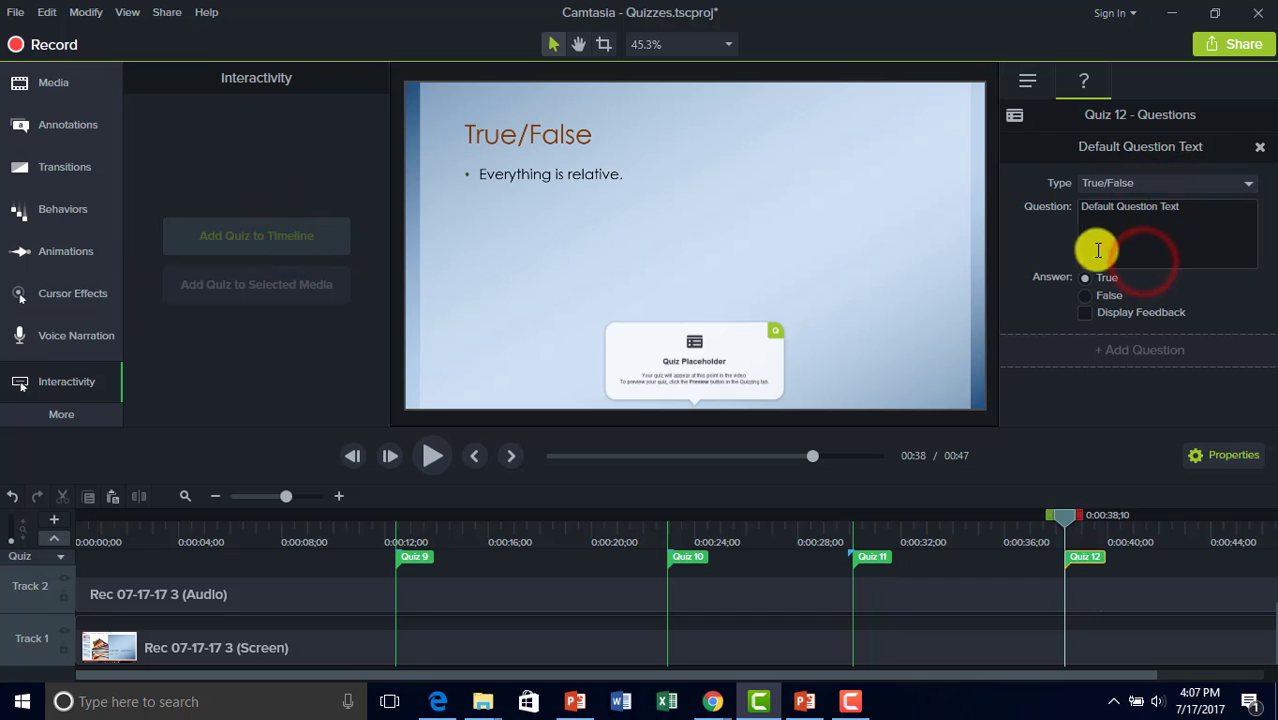
click(1086, 280)
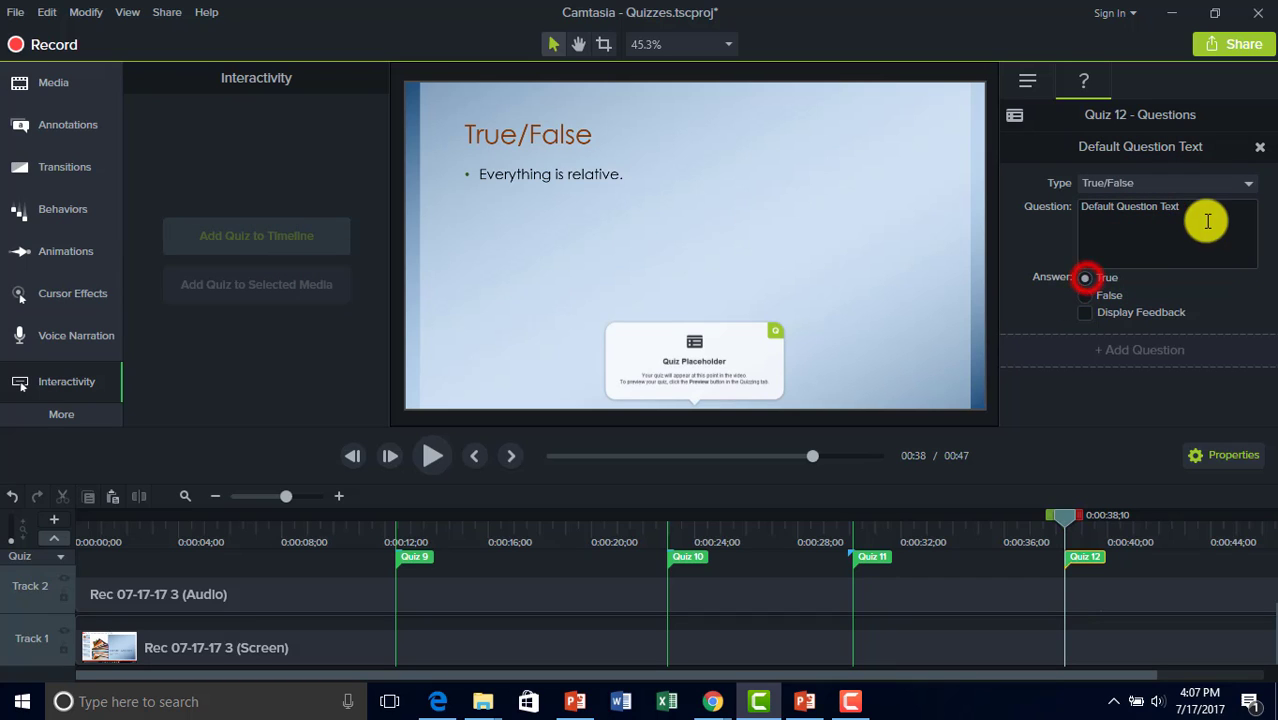
Set the question text to 'Everything is relative.', correcting the misspelled Evertying.
click(1207, 208)
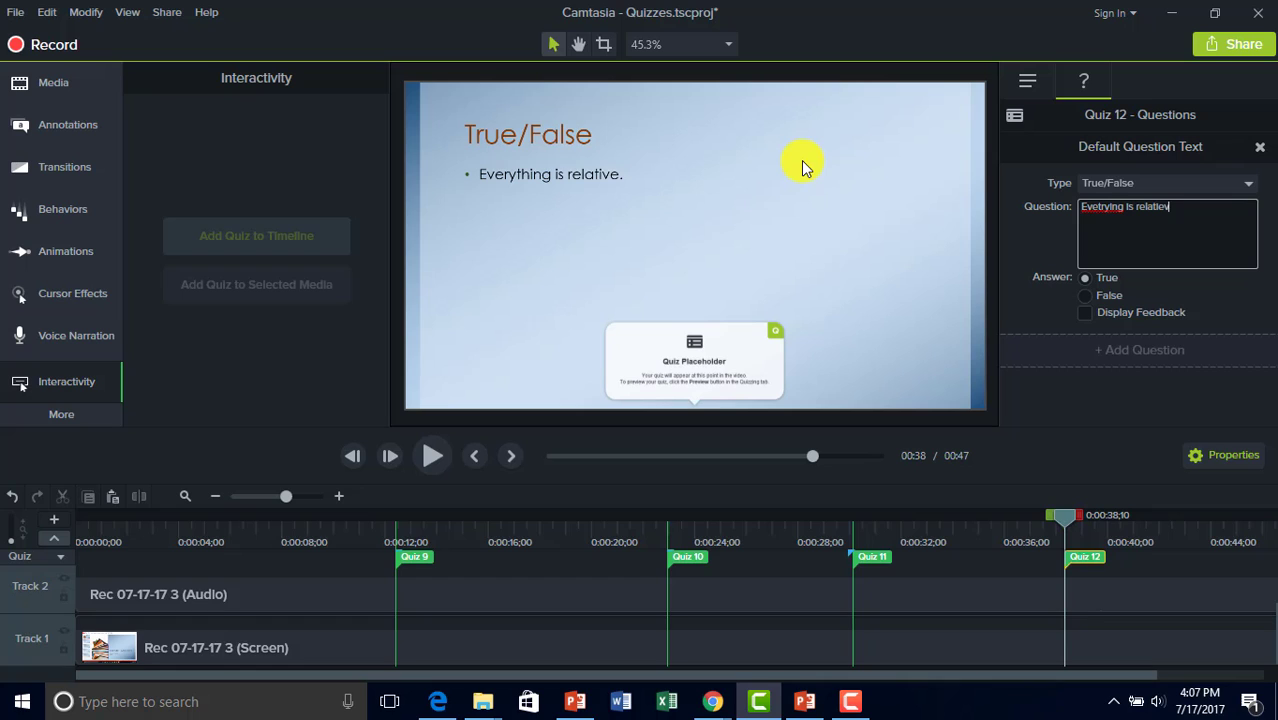
text(.)
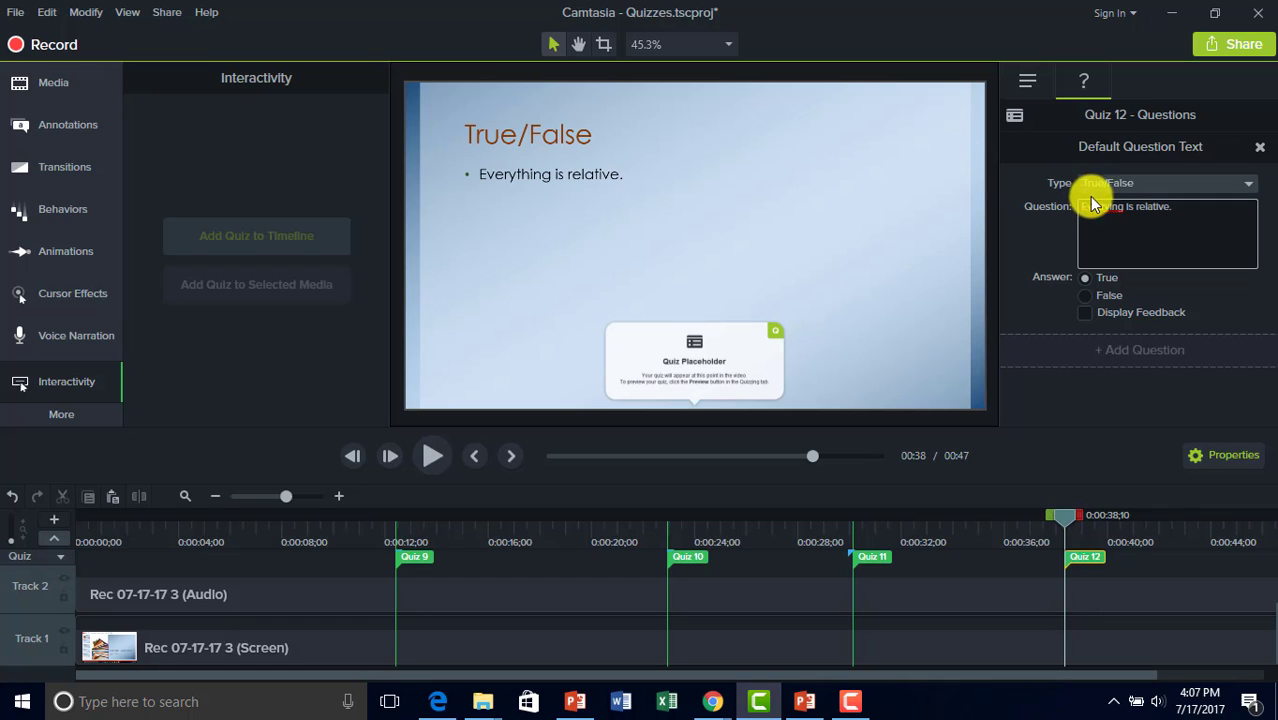
right_click(1098, 215)
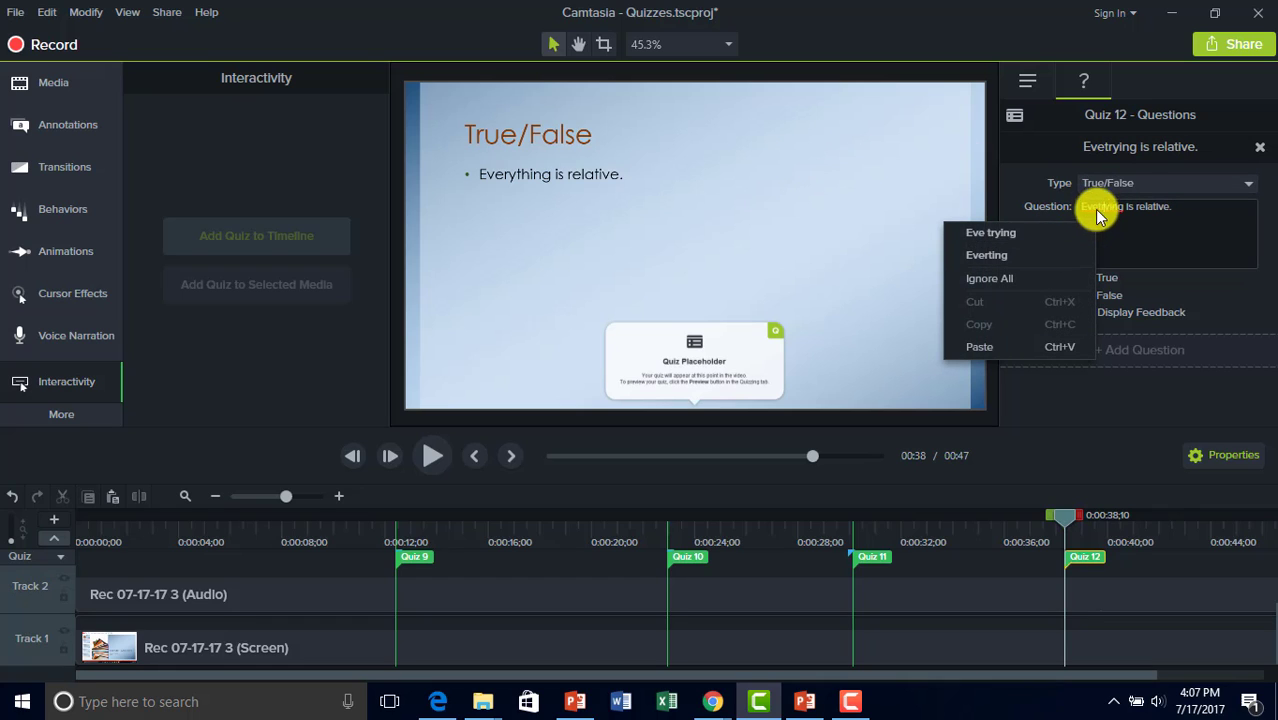
click(1100, 207)
text(Everything)
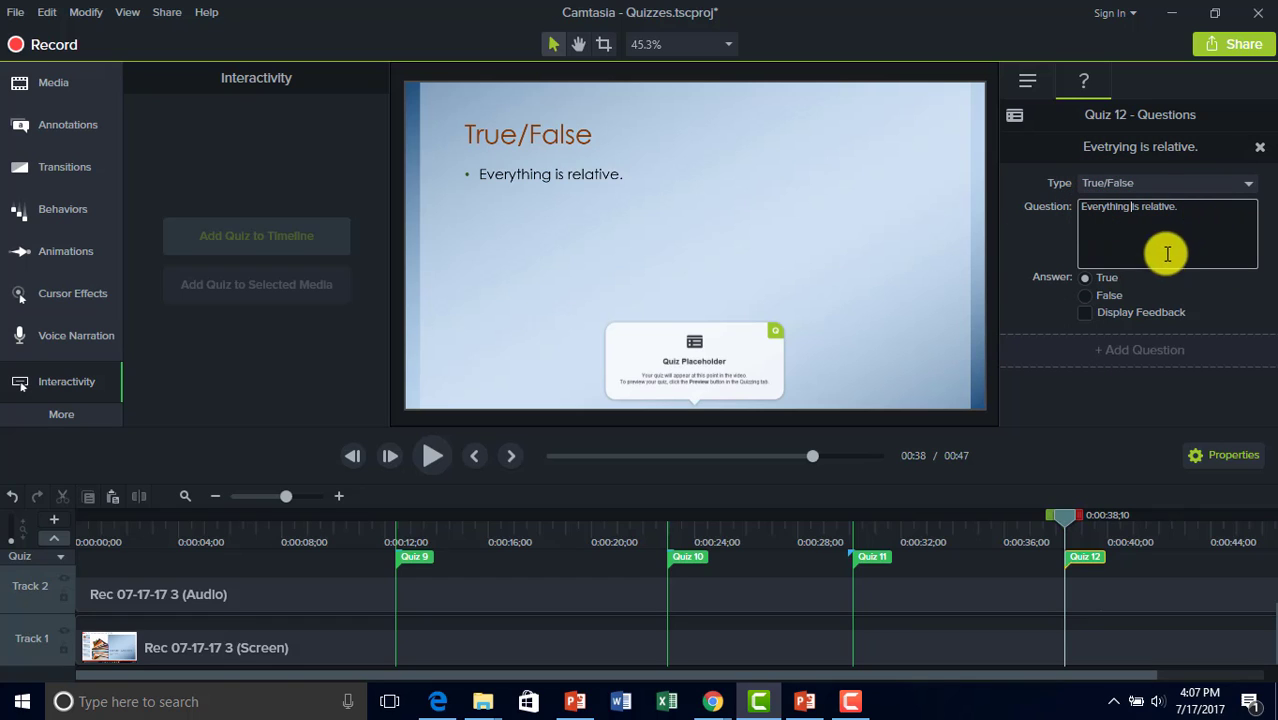
click(1133, 237)
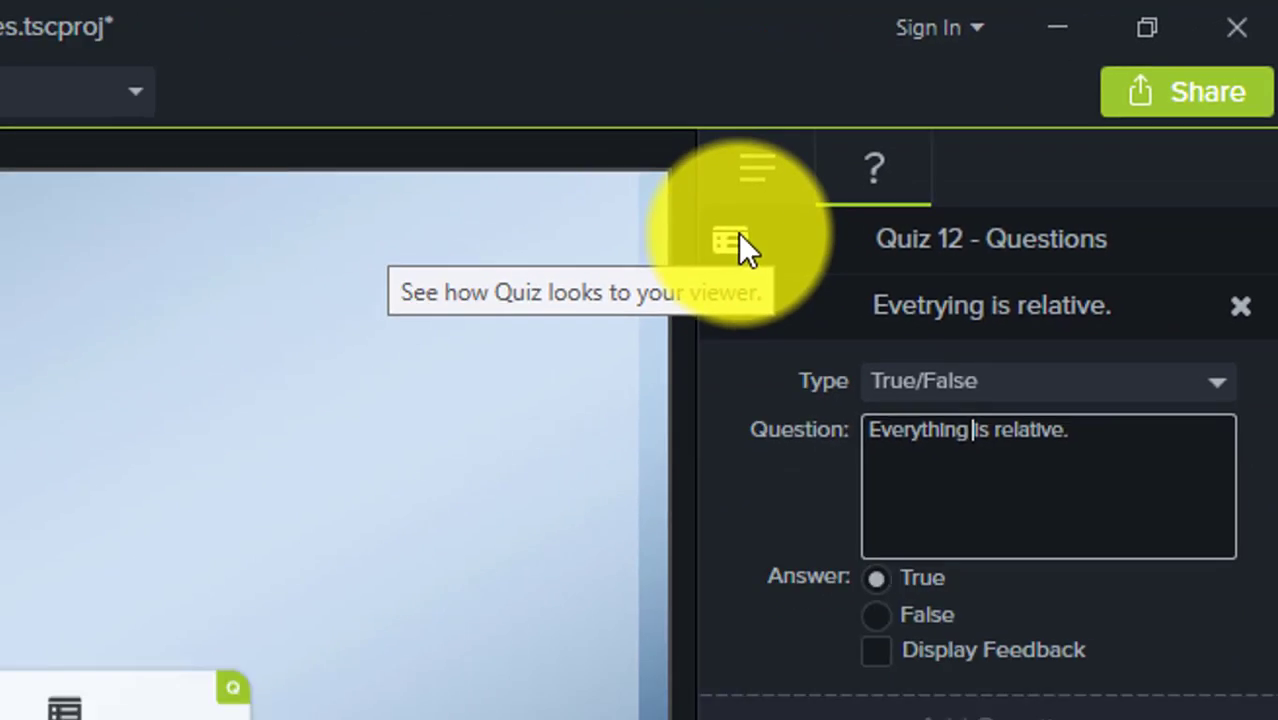
Preview Quiz 12 and answer True for a 100% score, then move the playhead back to 0:12.
click(466, 365)
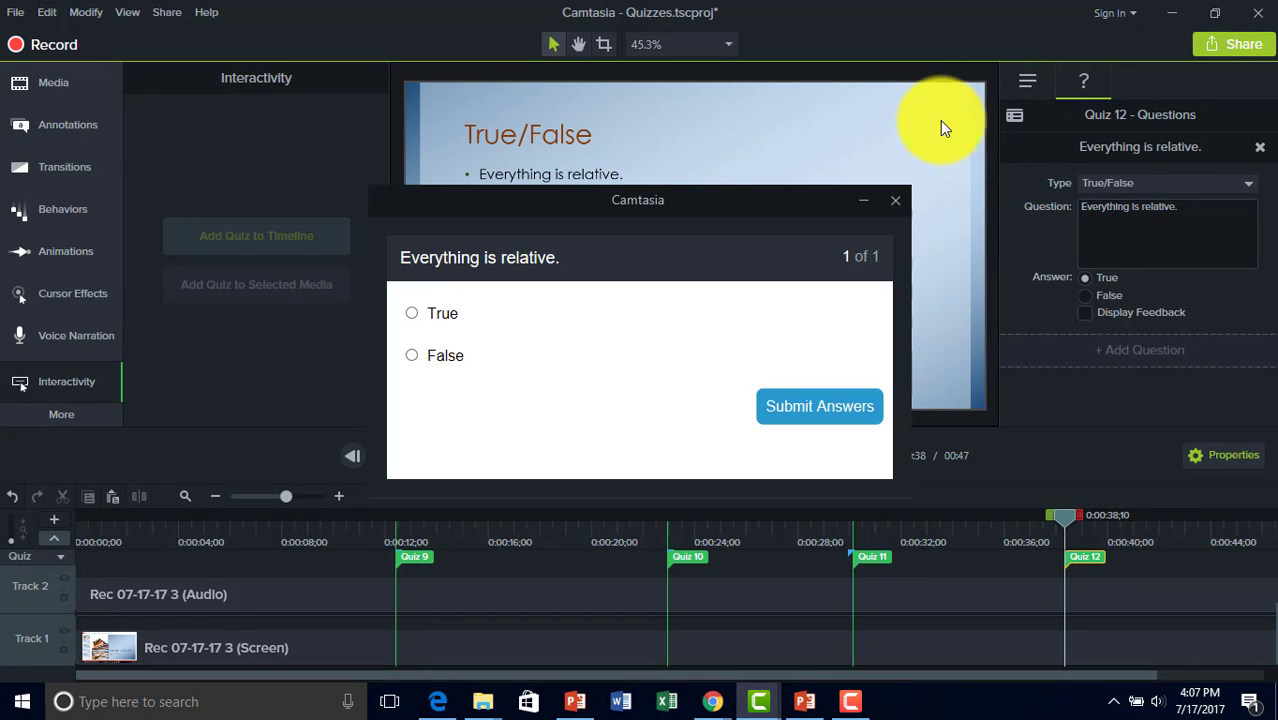
click(432, 322)
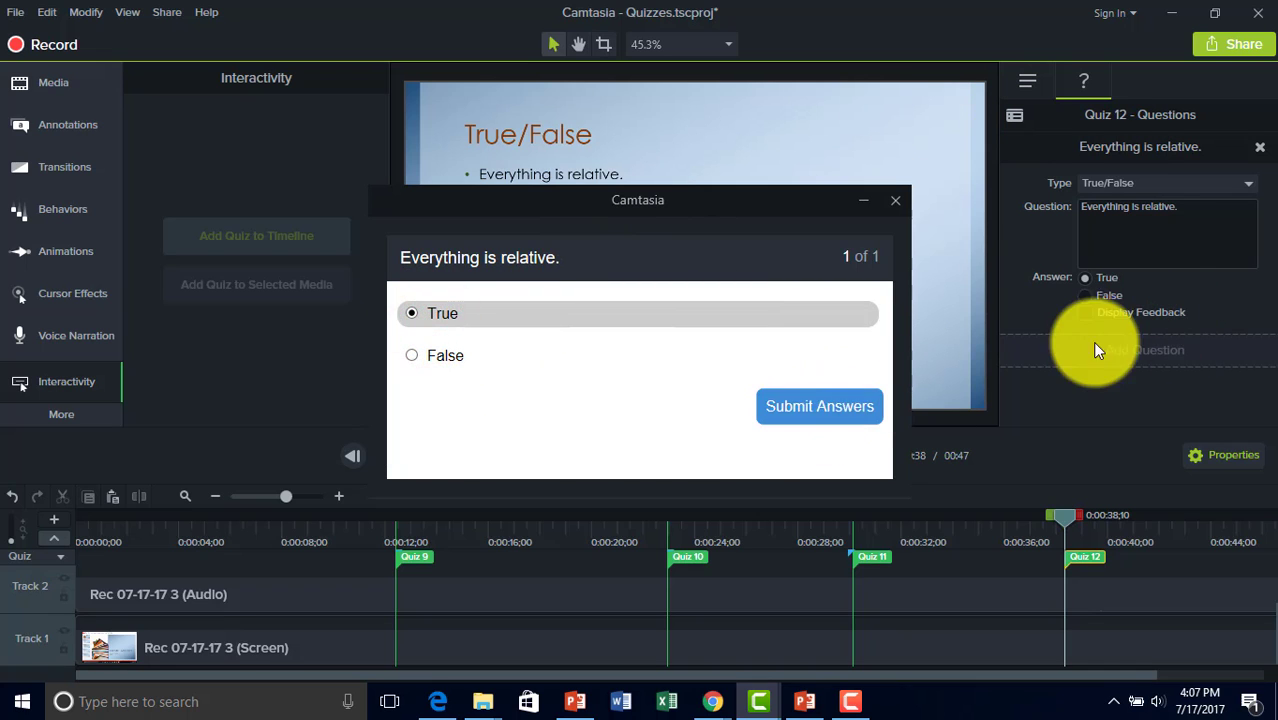
click(781, 426)
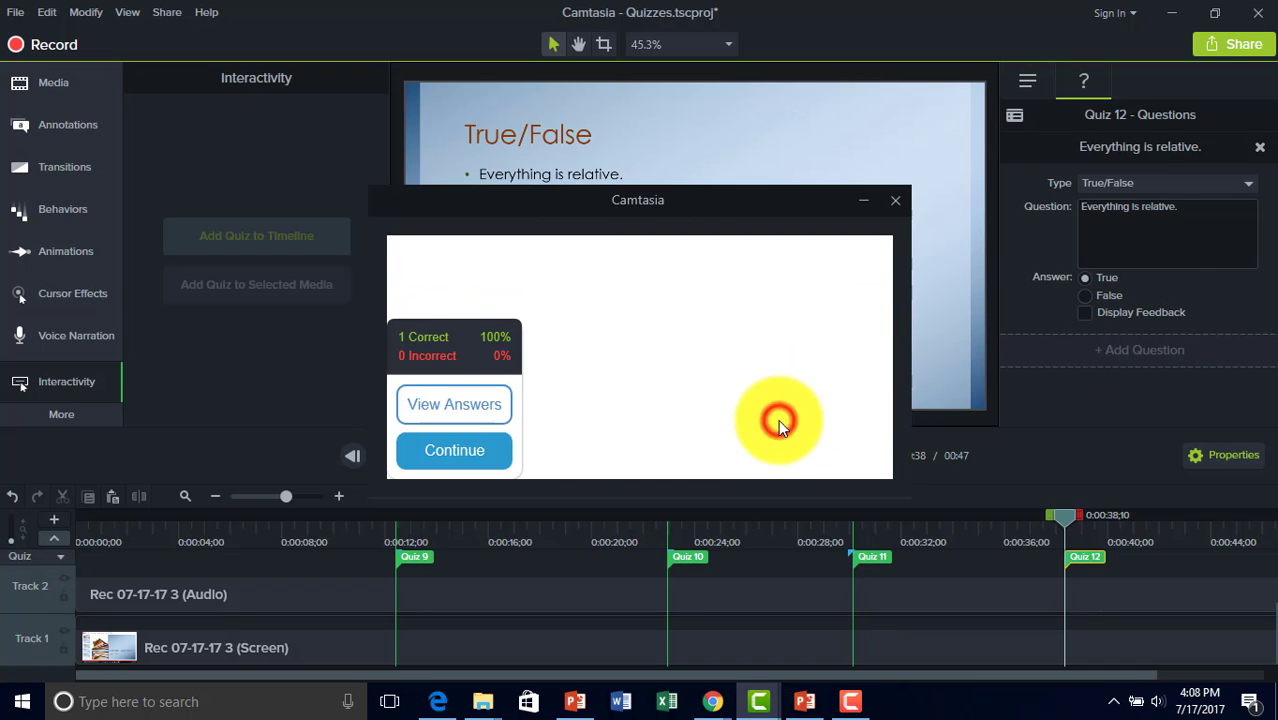
click(478, 414)
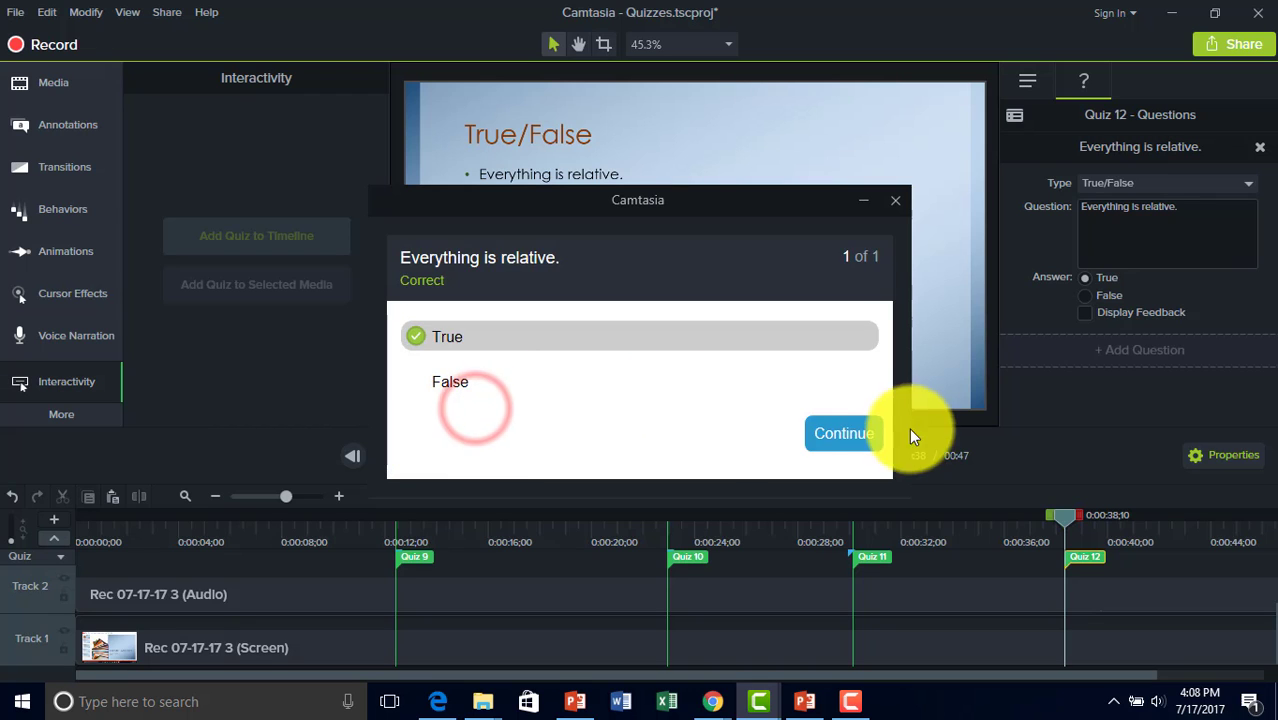
click(855, 436)
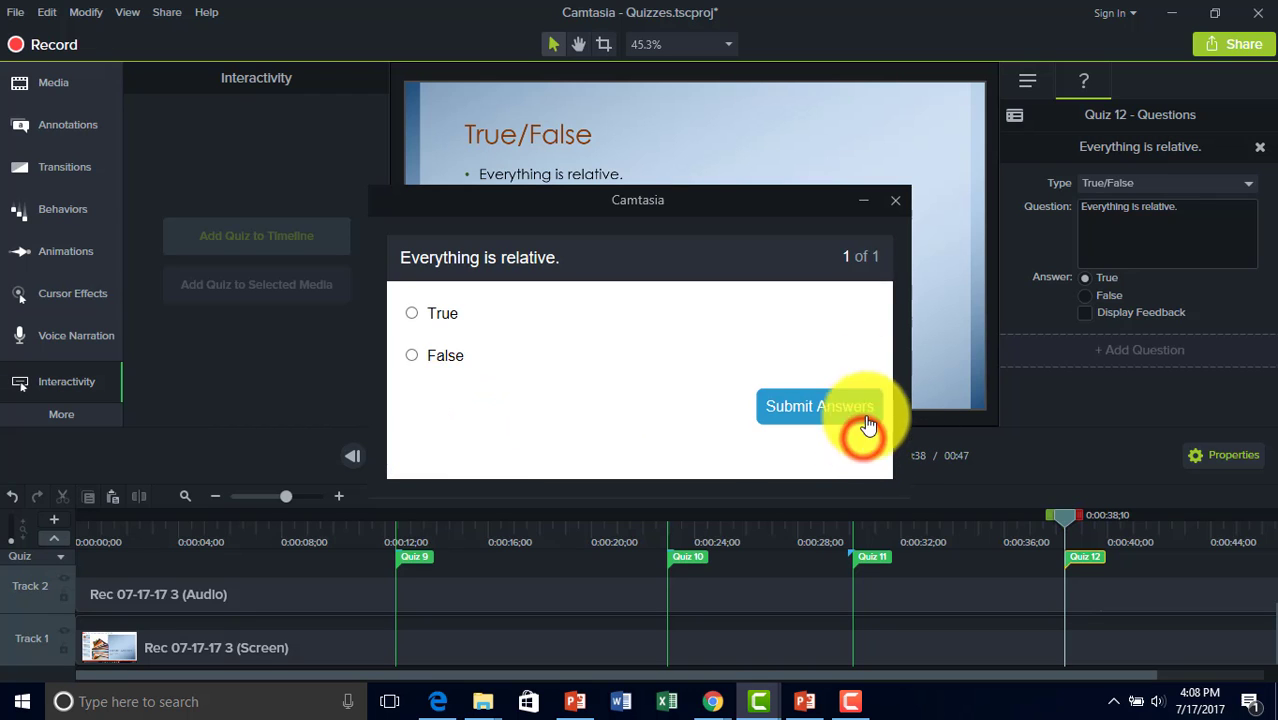
click(893, 202)
drag(1063, 514, 395, 516)
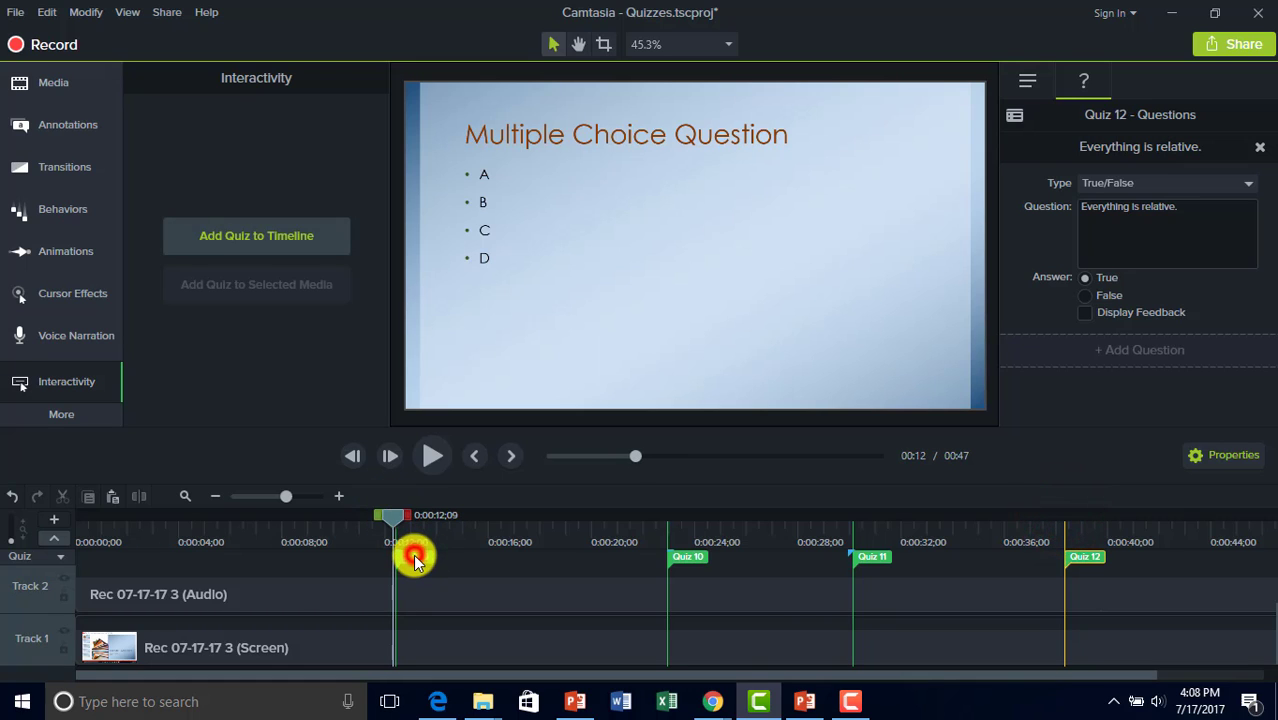
Preview Quiz 9 and submit answer A.
click(415, 557)
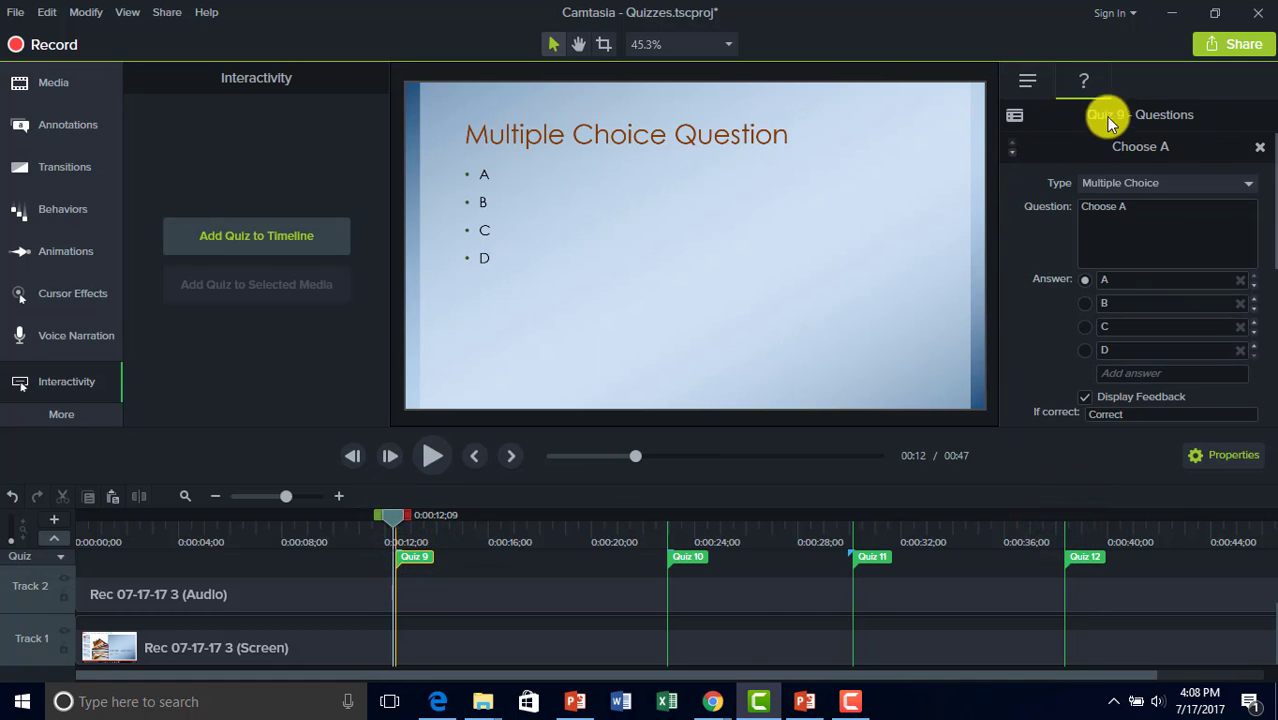
click(1016, 118)
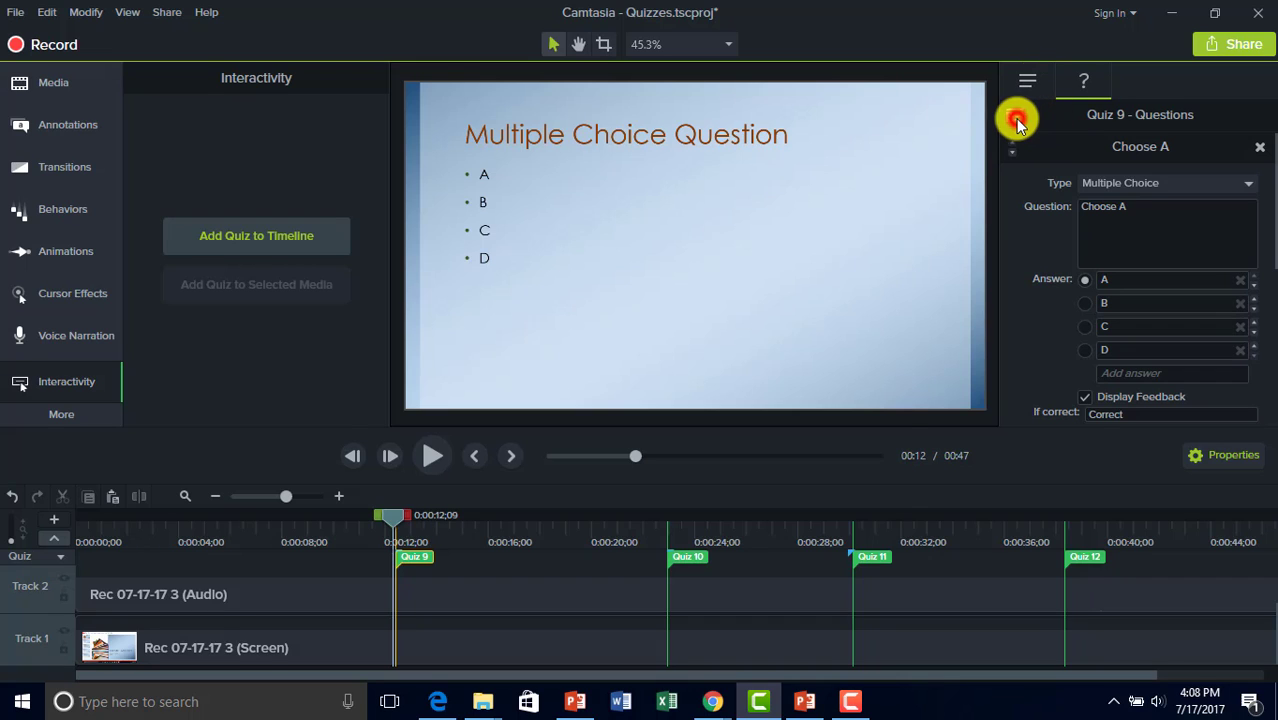
scroll(628, 371, down, 1)
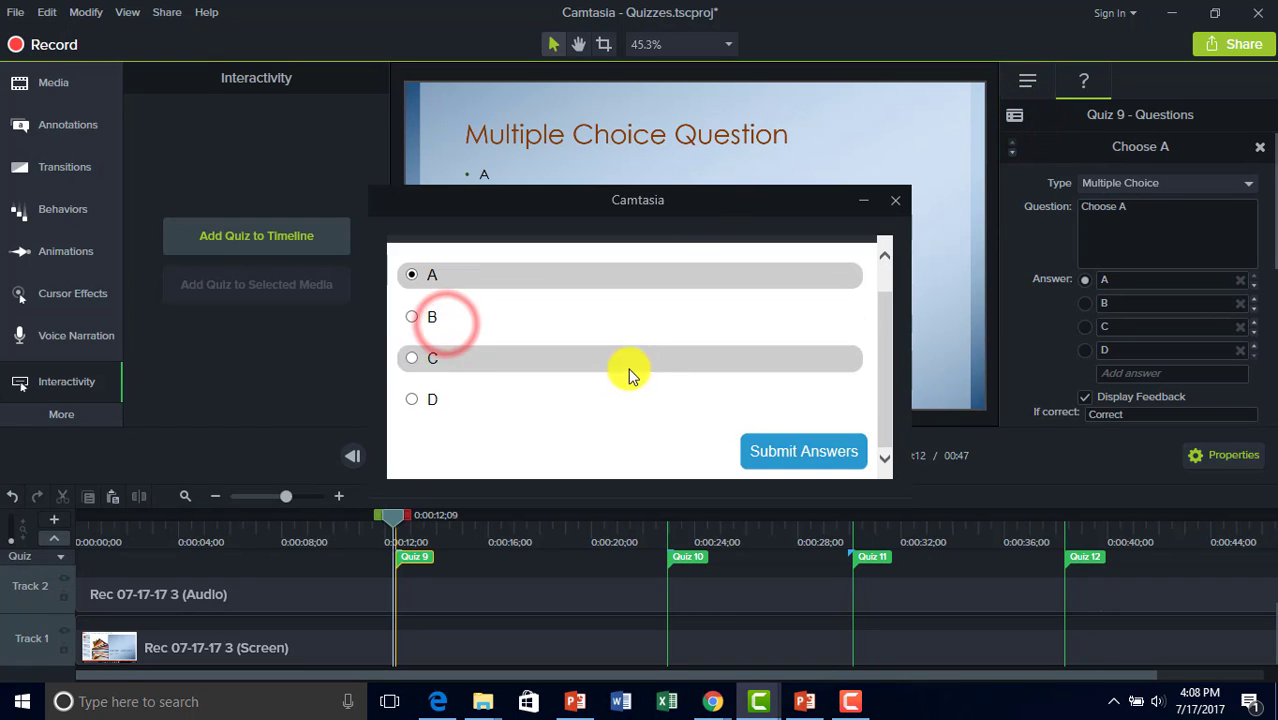
click(770, 448)
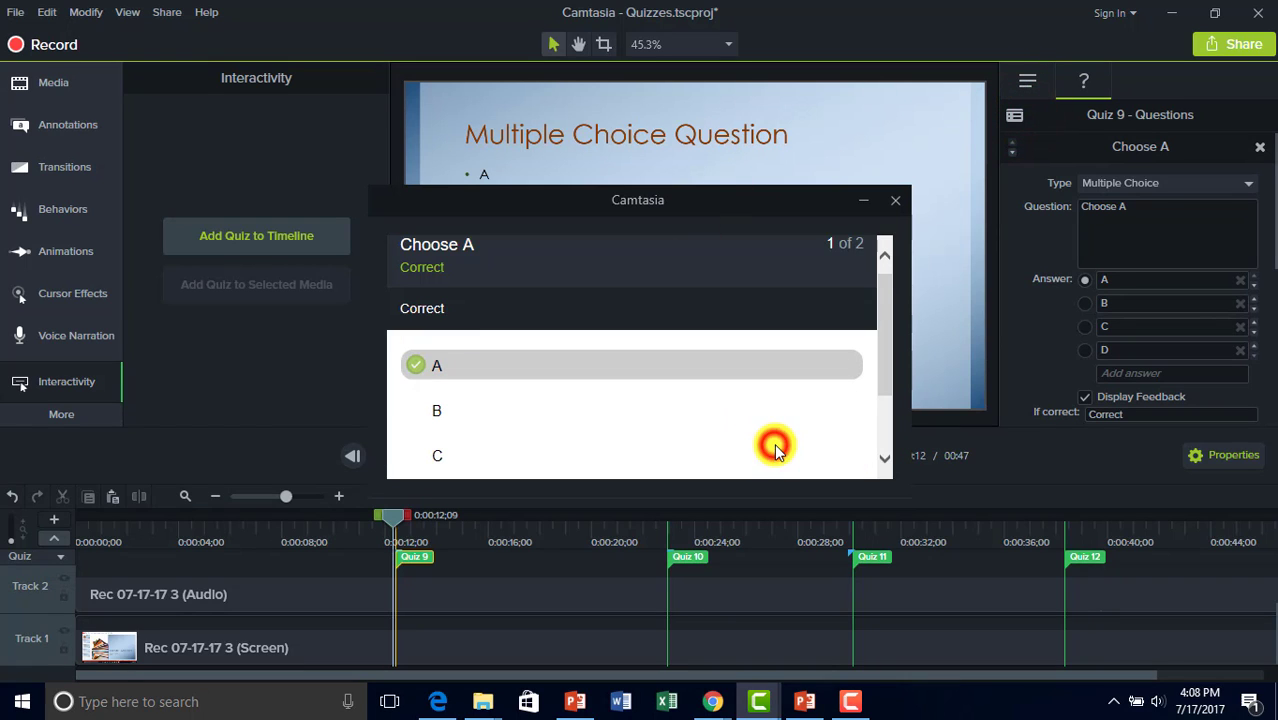
click(893, 205)
Preview Quiz 10, answer 'cat' for a 100% score, then select Quiz 11.
click(695, 558)
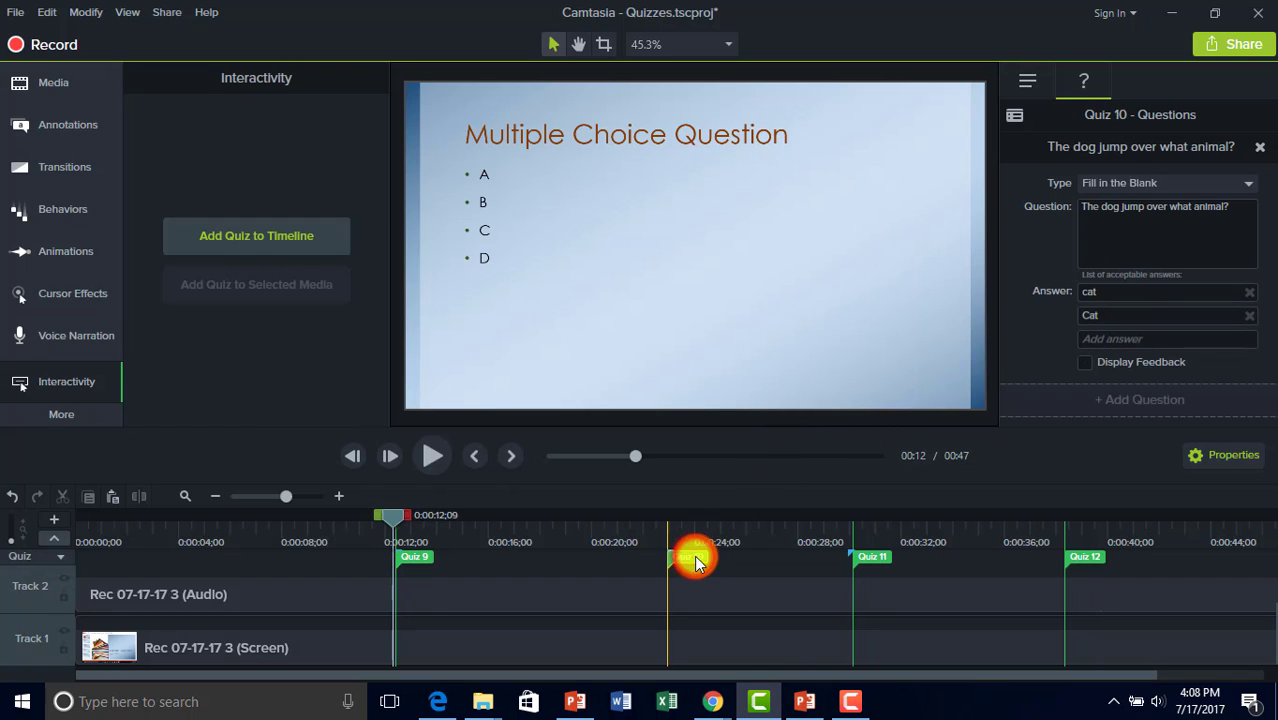
click(1015, 116)
click(594, 313)
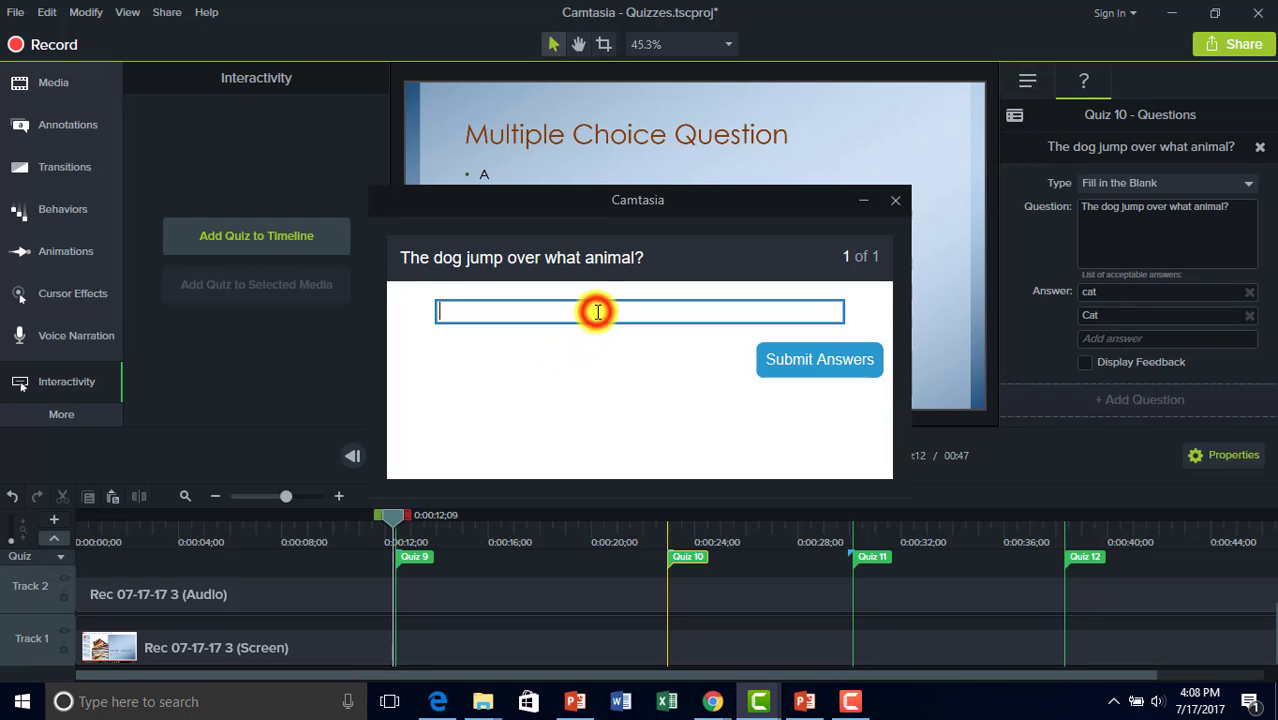
text(cat)
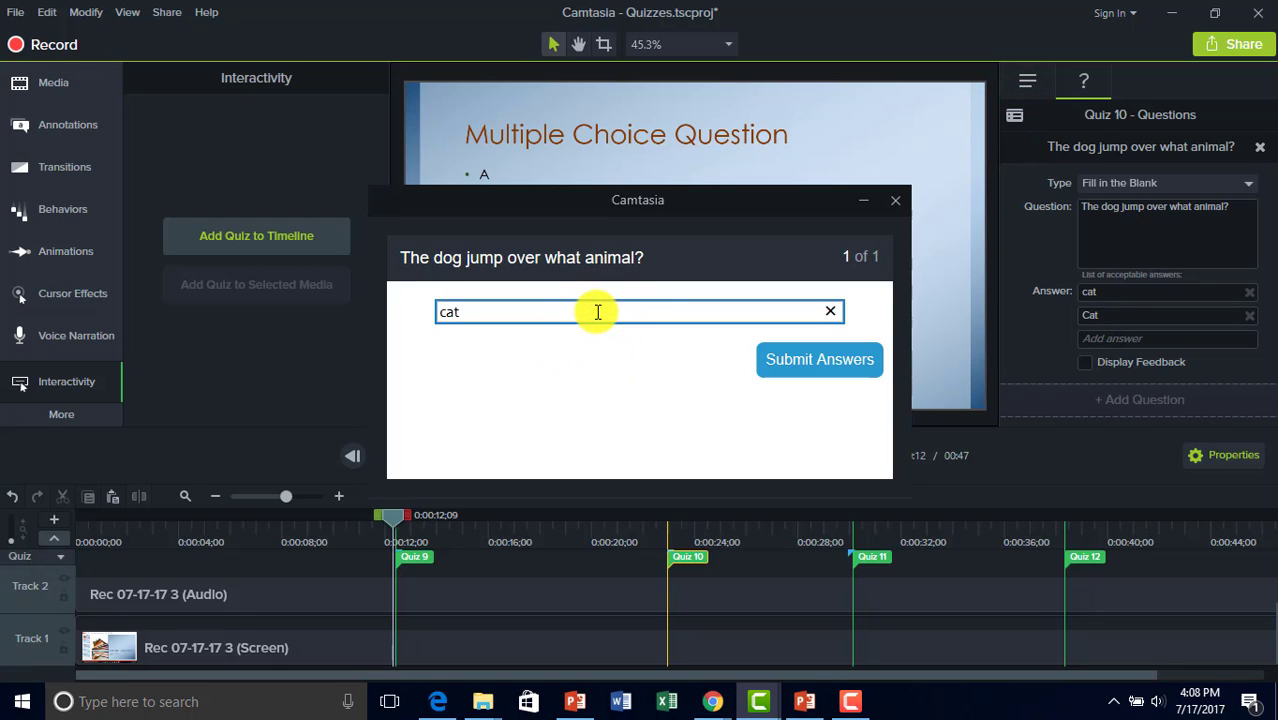
click(862, 372)
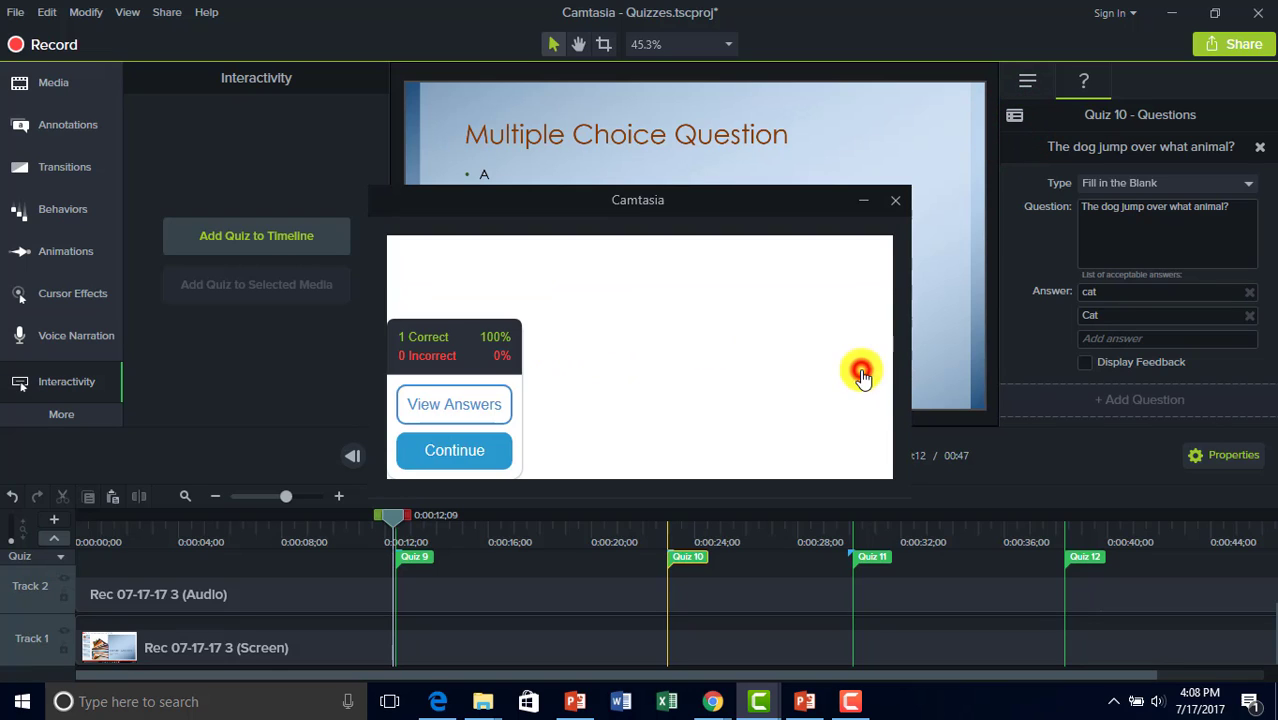
click(895, 200)
click(869, 558)
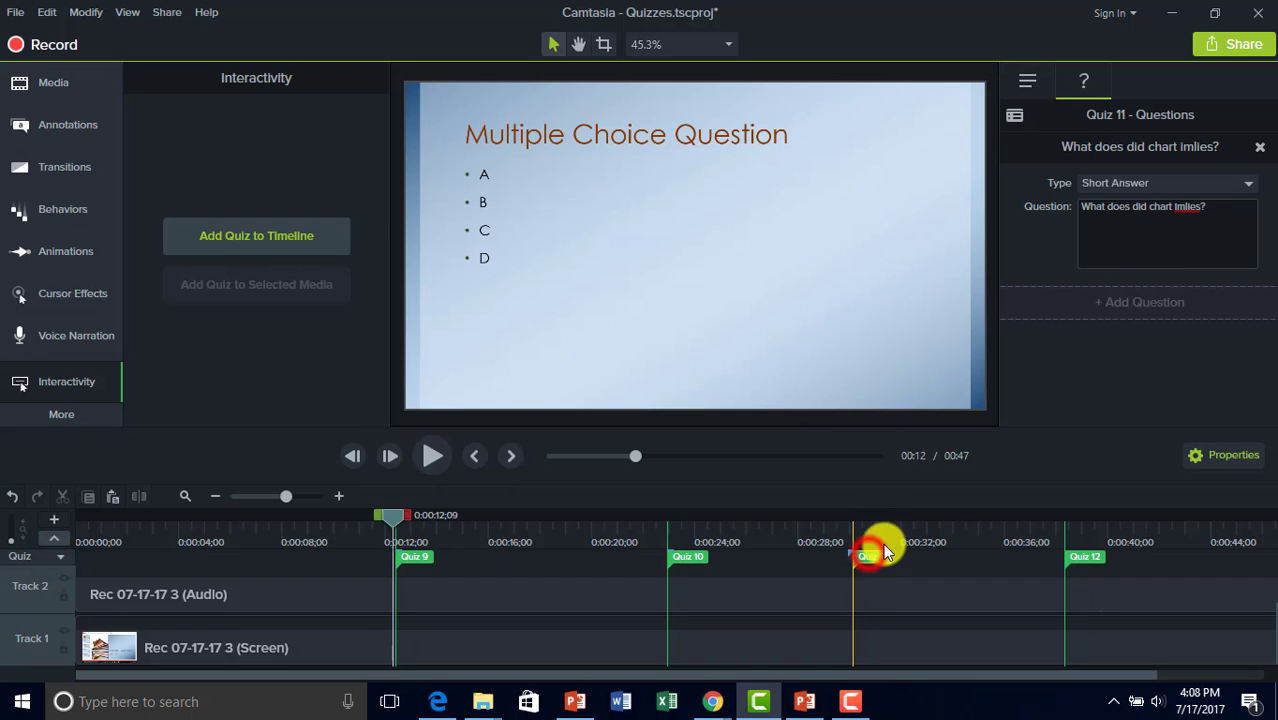
Correct 'imlies' to 'implies' in Quiz 11's question.
right_click(1192, 208)
click(1190, 215)
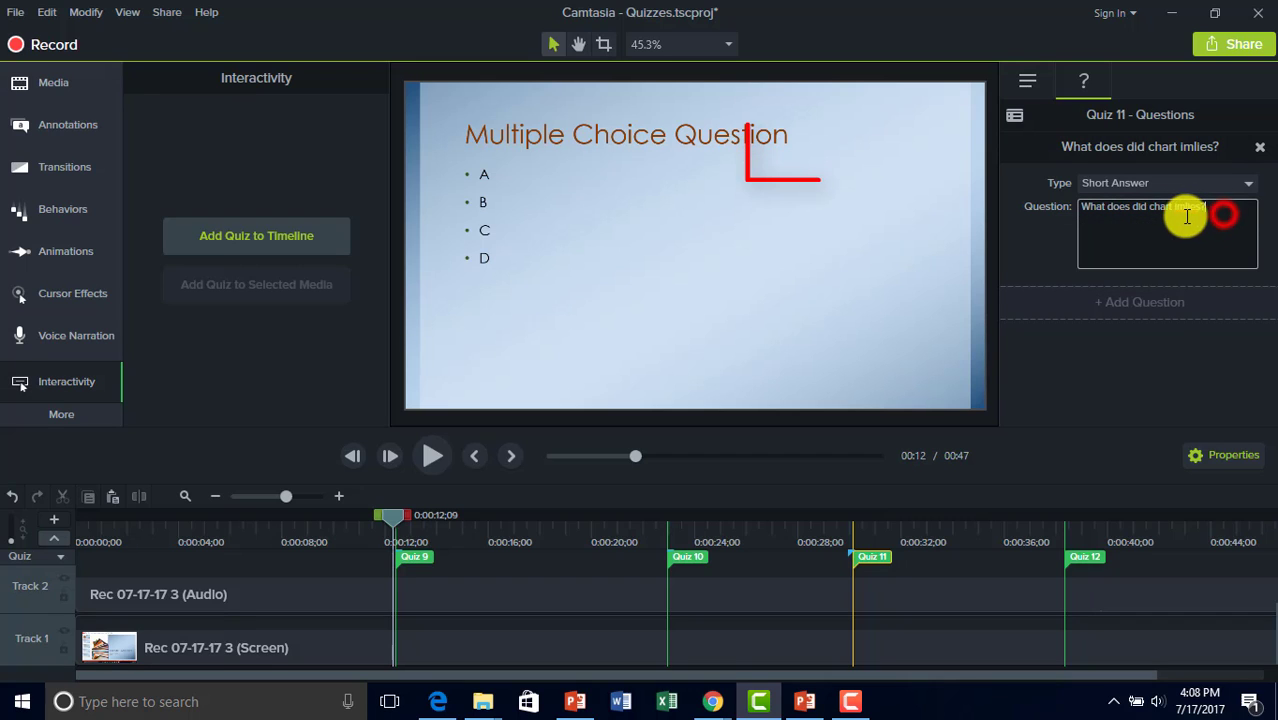
right_click(1190, 210)
click(1158, 226)
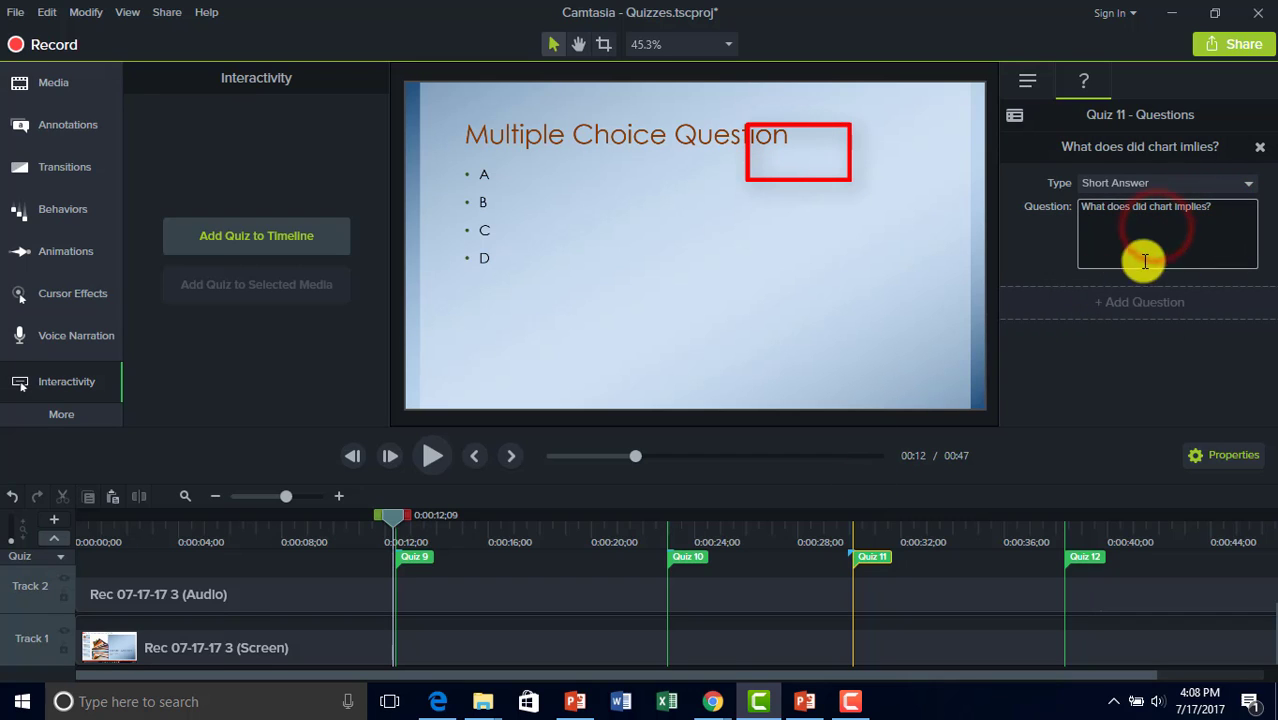
Preview Quiz 11, submit a typed short answer, and close the preview.
click(1014, 115)
click(603, 366)
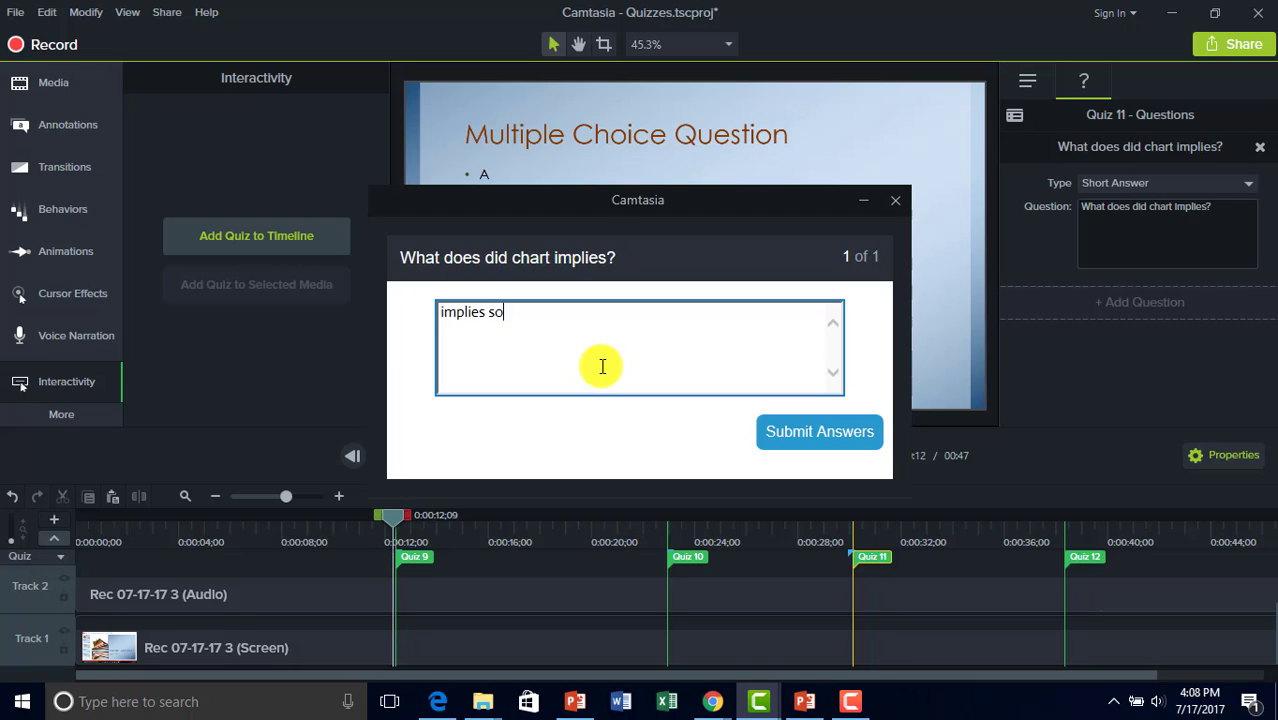
click(790, 428)
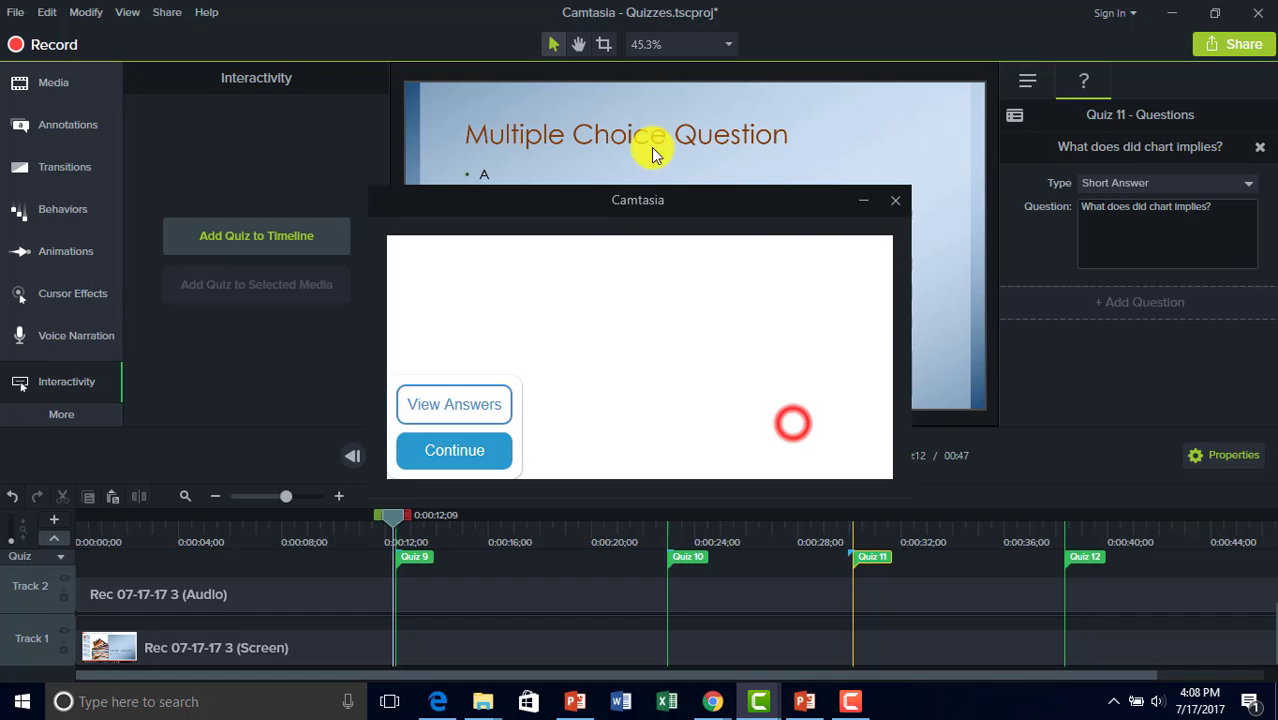
click(898, 203)
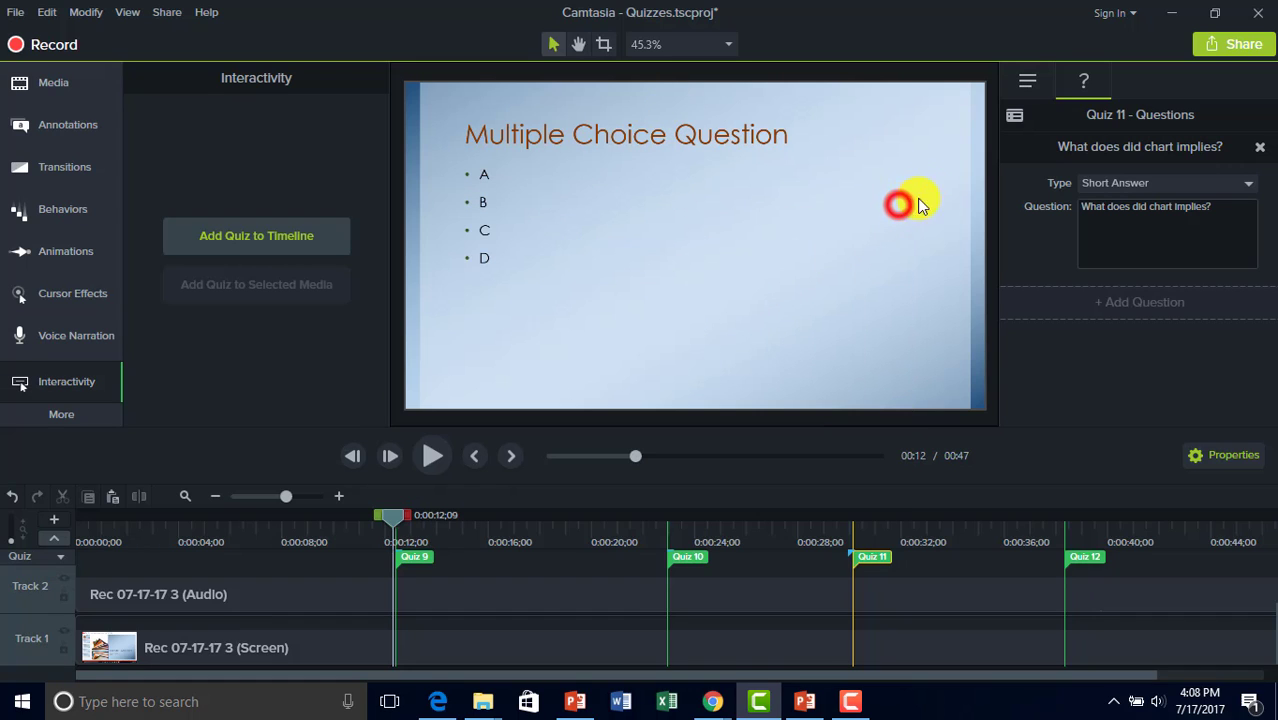
Bring Quiz 9's 'Choose A' multiple-choice question with answers A to D back into view.
click(1030, 80)
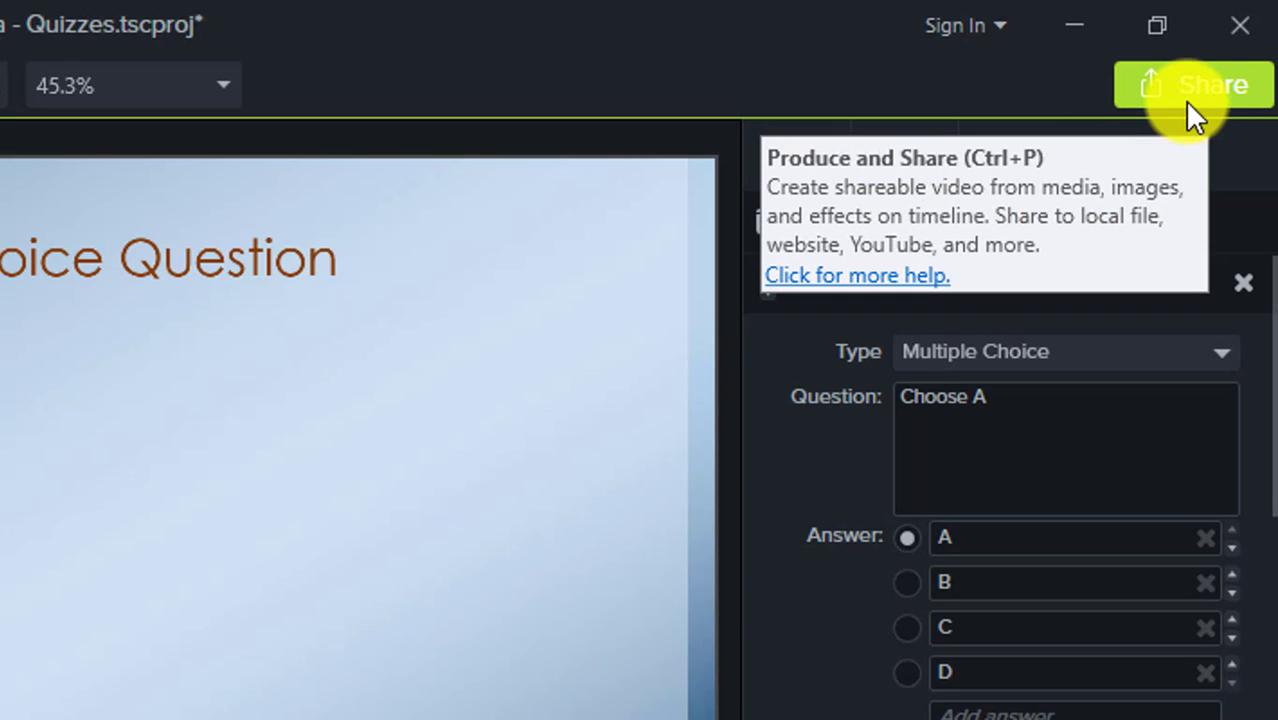
Review Local File production presets, keep MP4 with Smart Player (up to 480p), then cancel.
click(1219, 88)
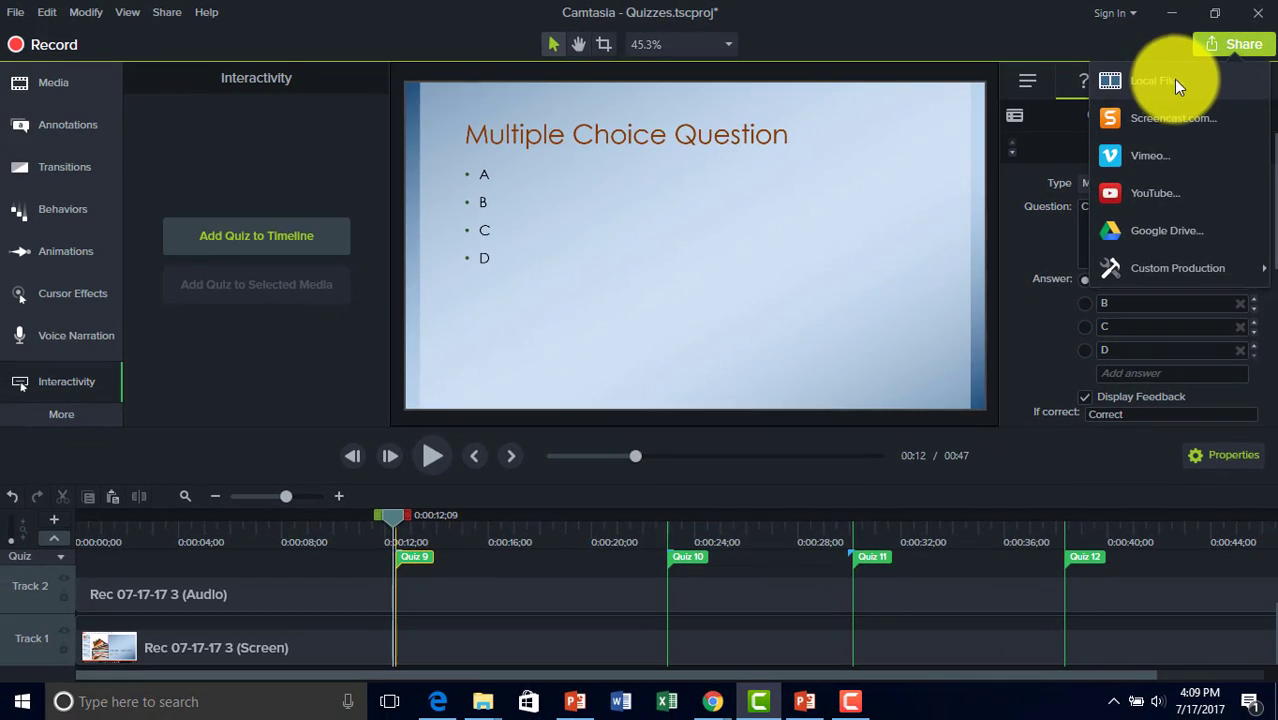
click(1128, 117)
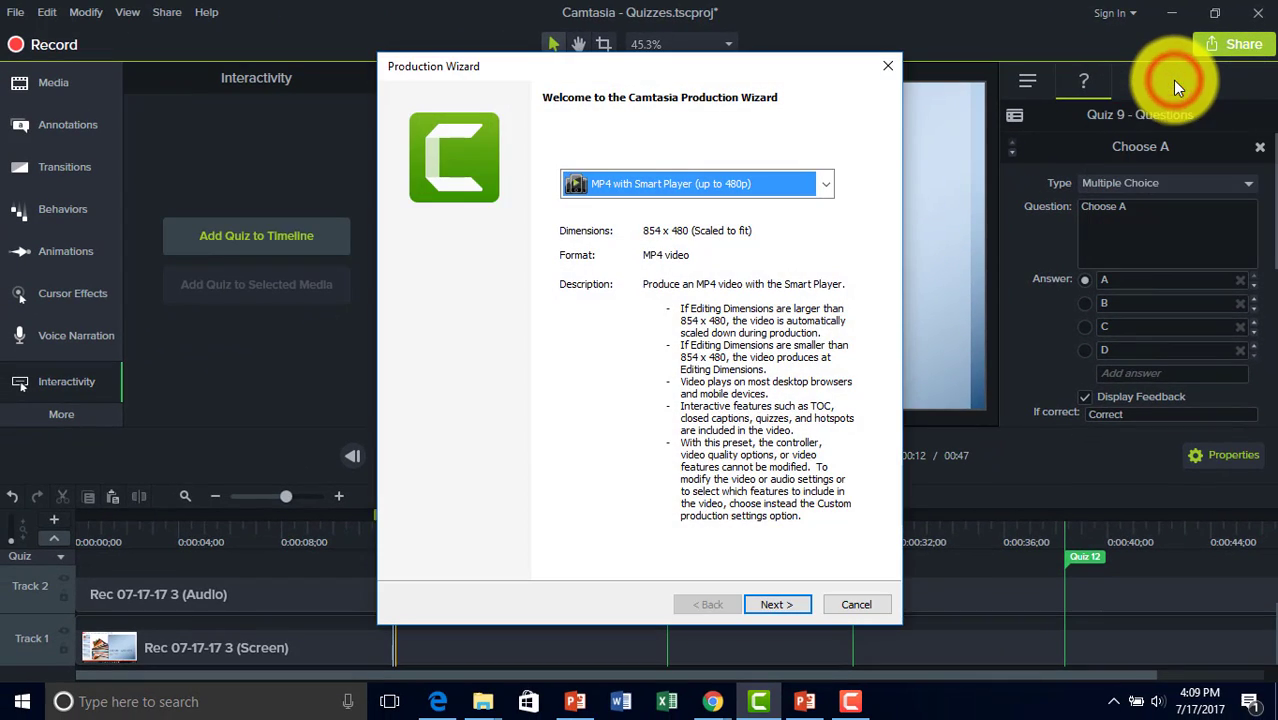
click(700, 184)
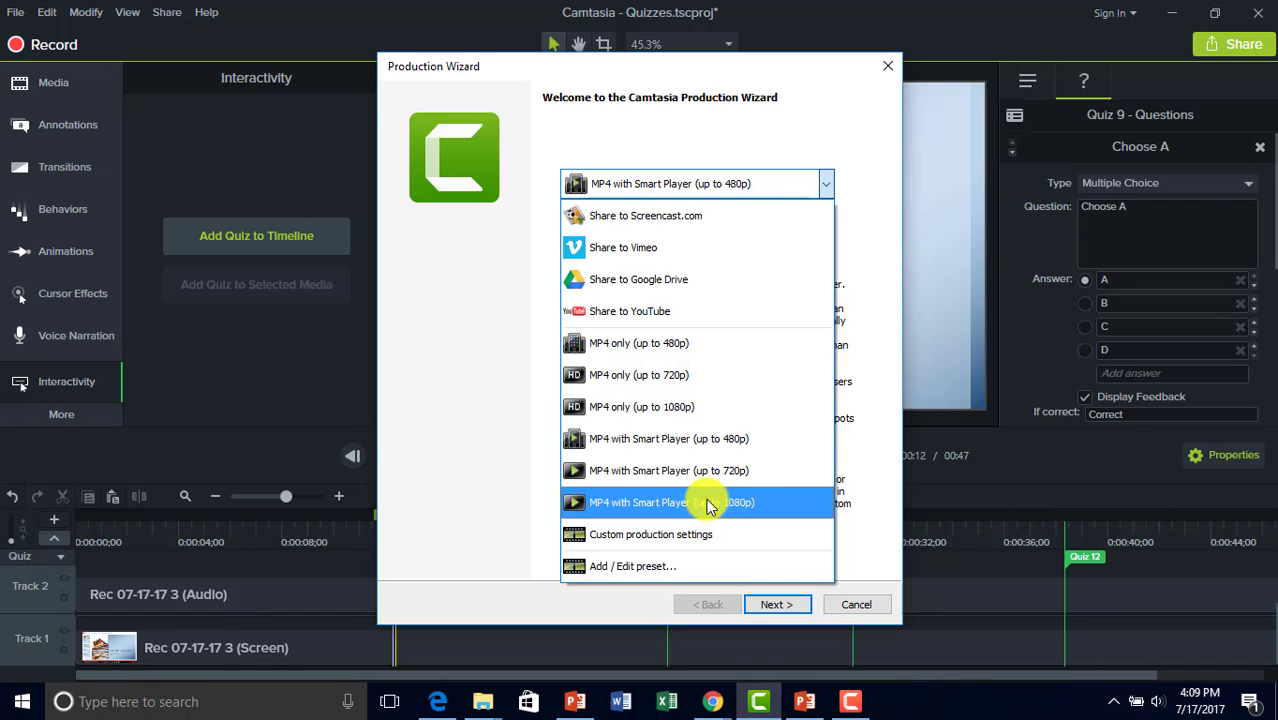
click(711, 447)
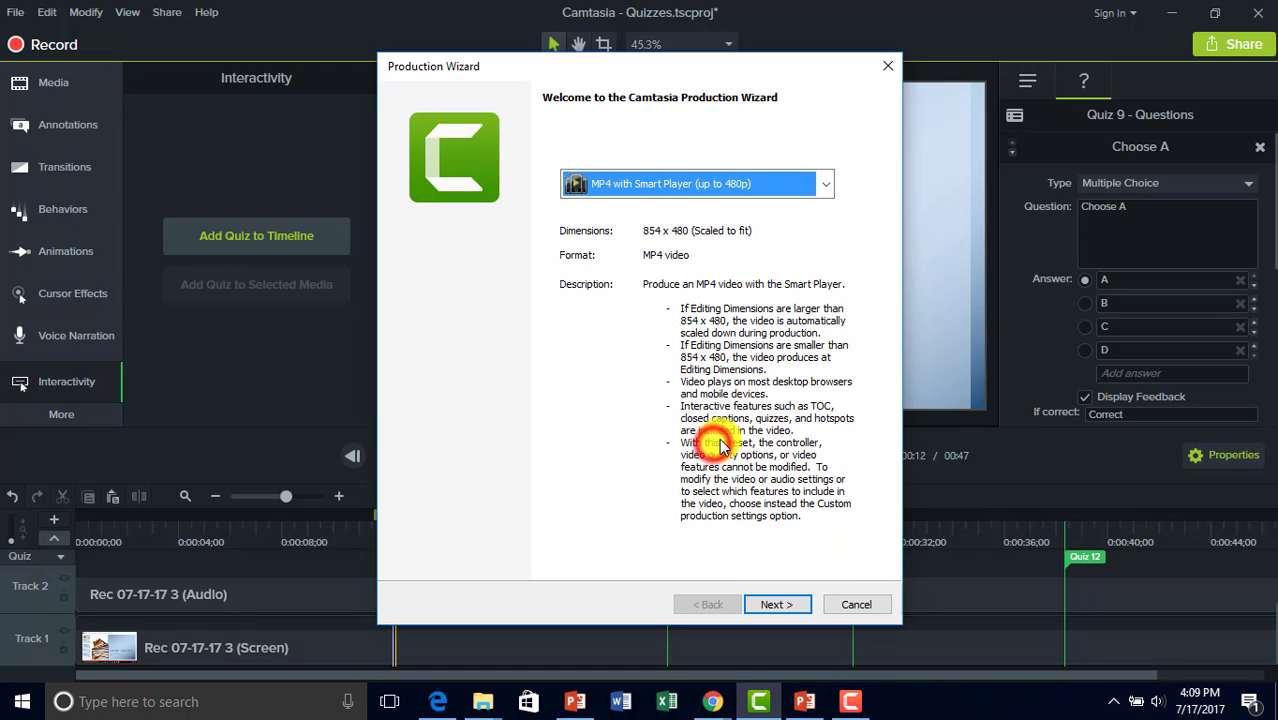
click(842, 604)
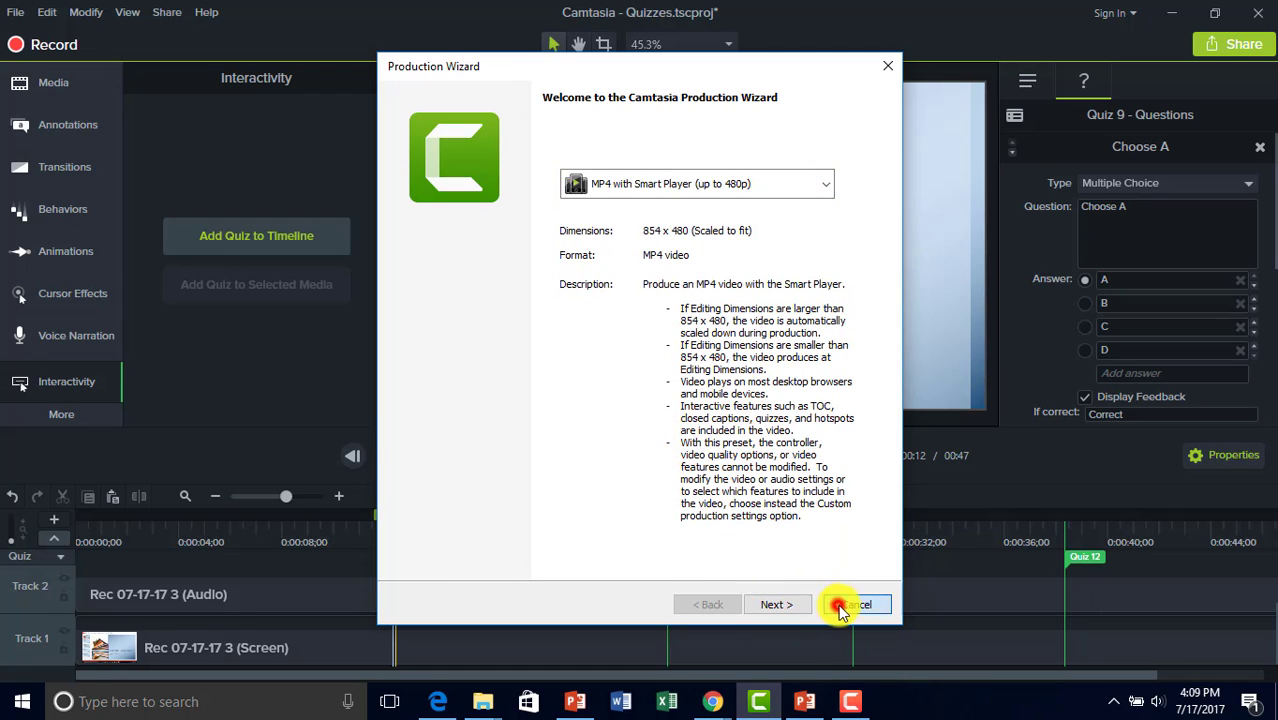
Sign in to Screencast.com with the account e-mail and password.
click(1220, 48)
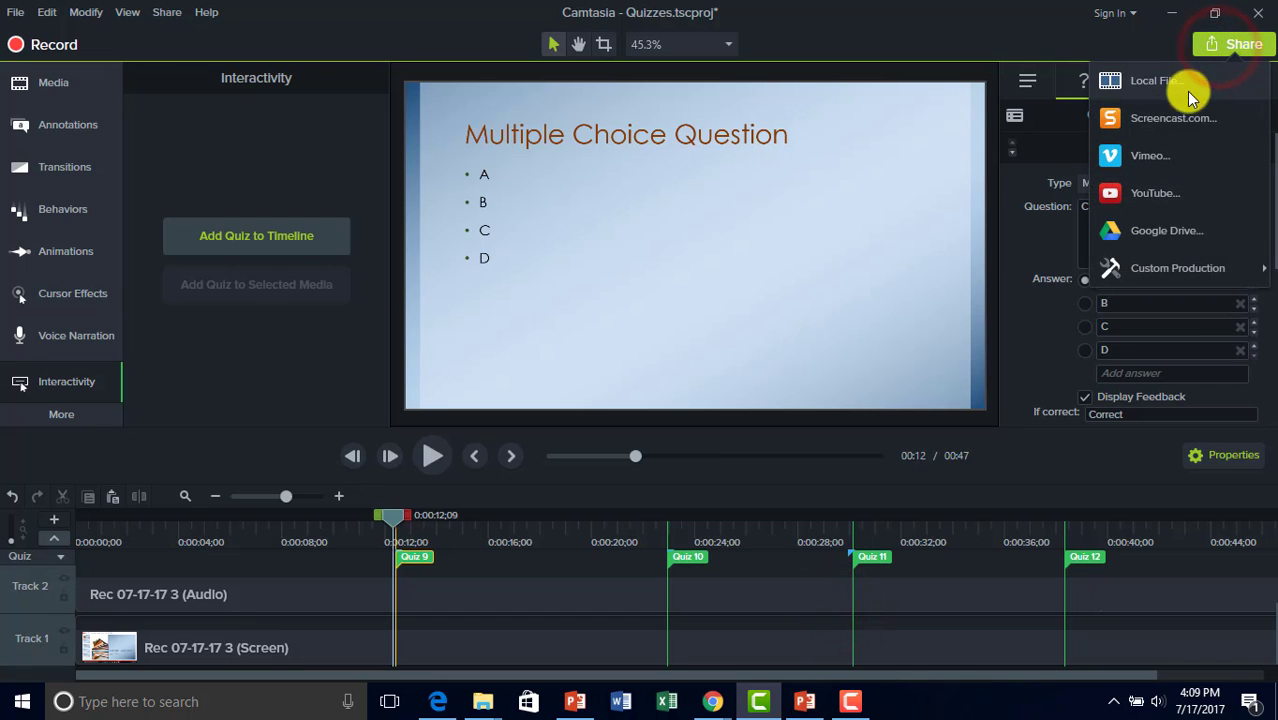
click(1186, 131)
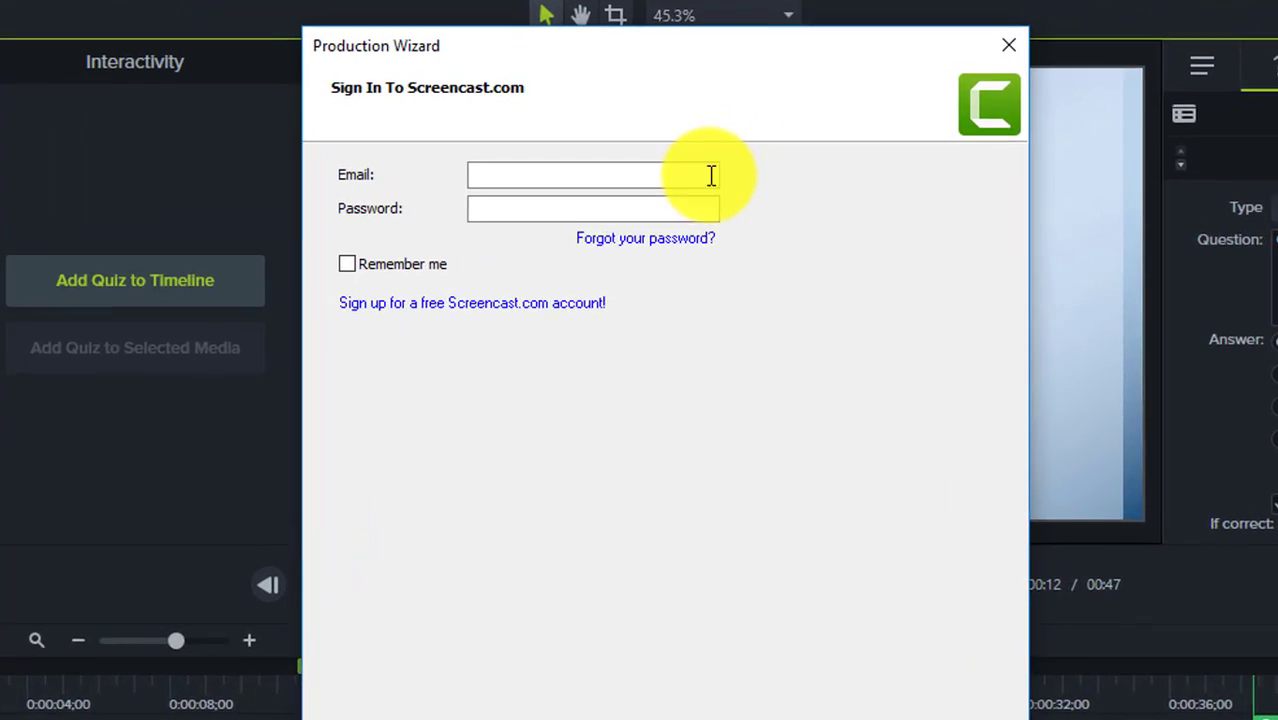
click(707, 177)
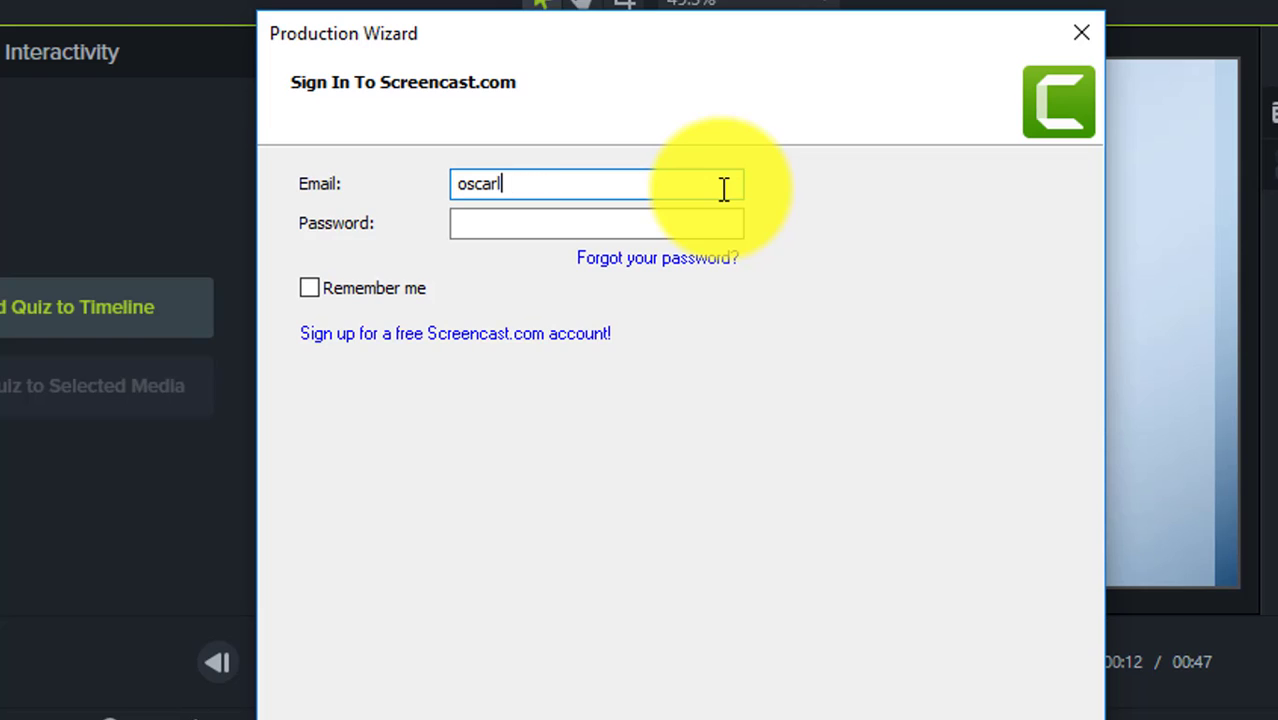
key(Tab)
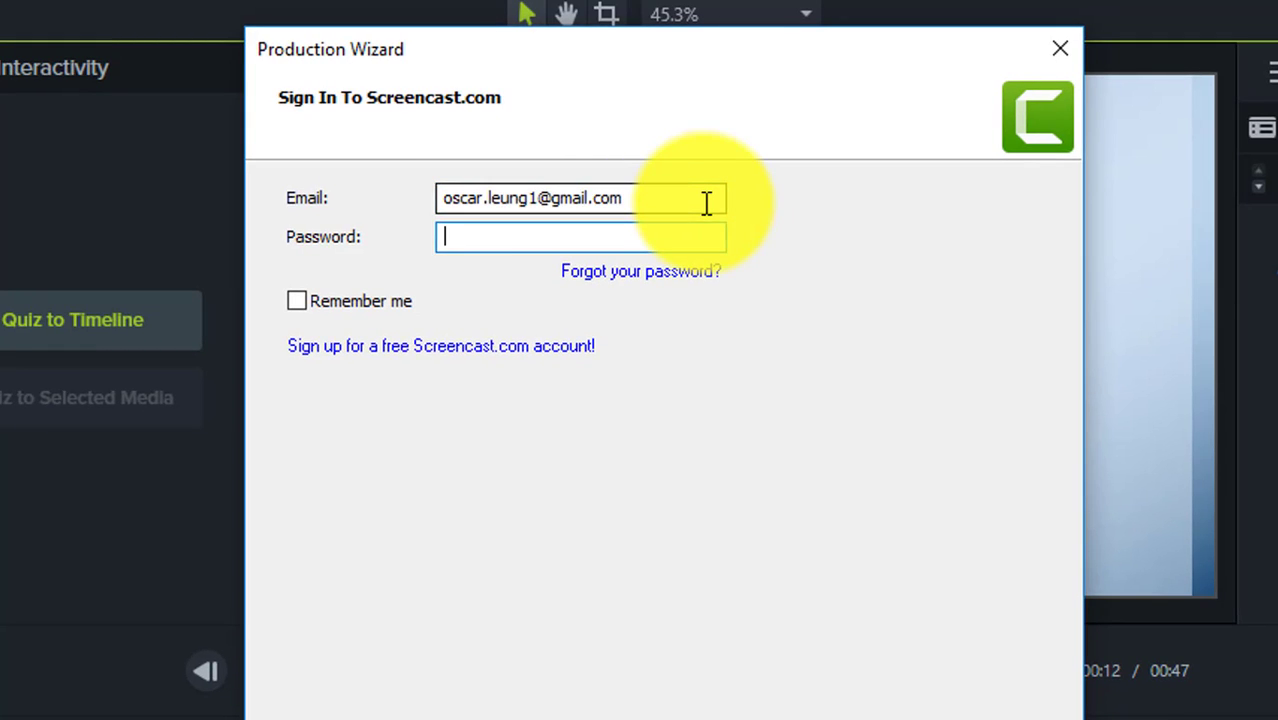
key(Return)
triple_click(490, 198)
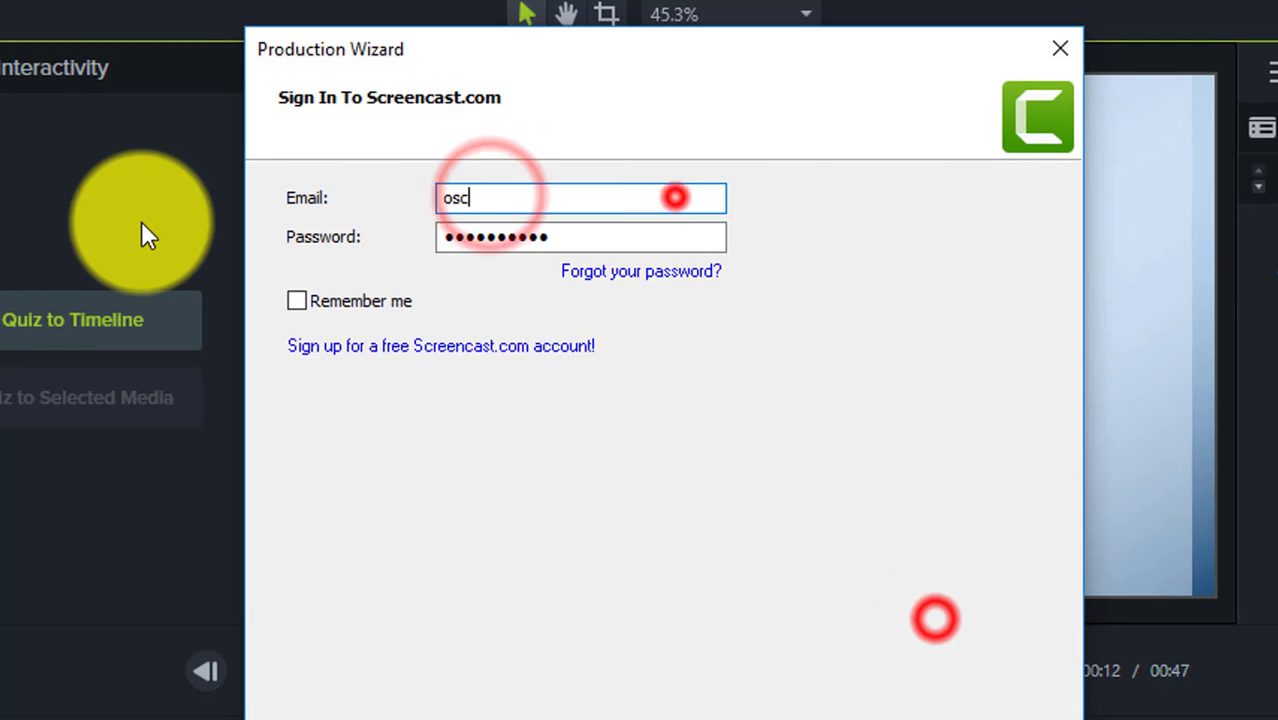
key(Tab)
key(Return)
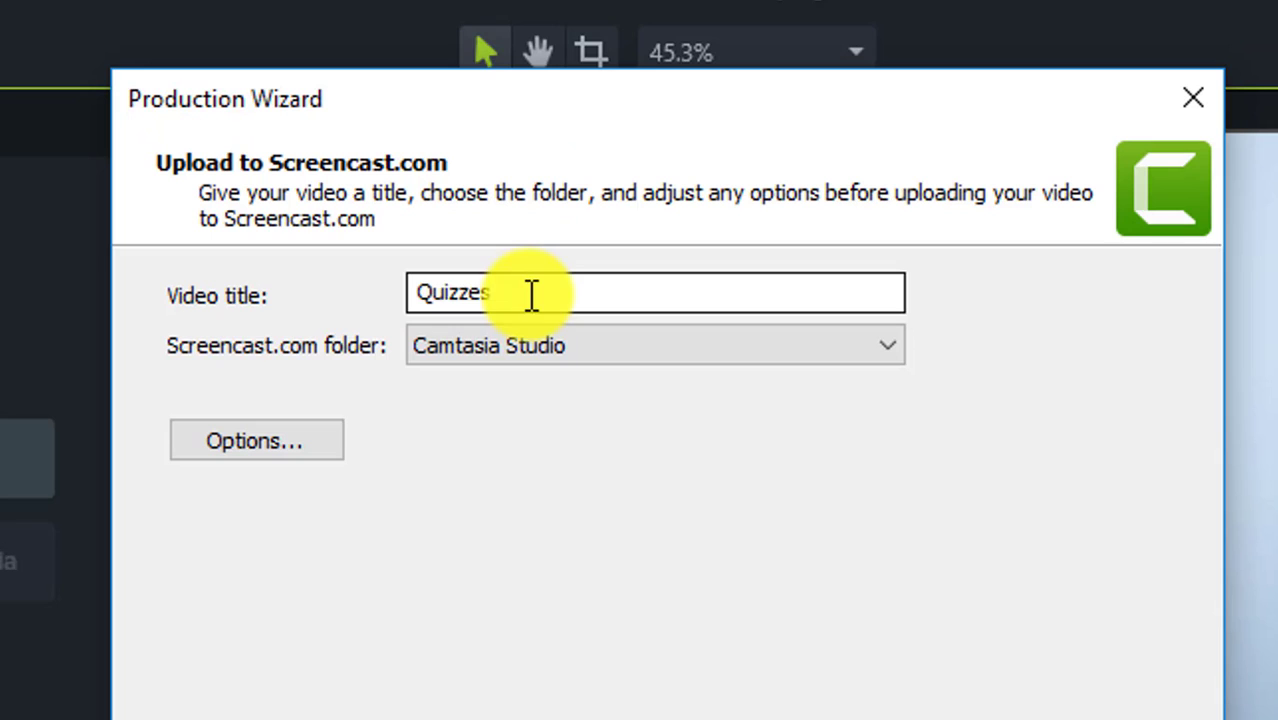
Keep the title Quizzes and the Camtasia Studio folder, leaving Options unchanged.
click(522, 350)
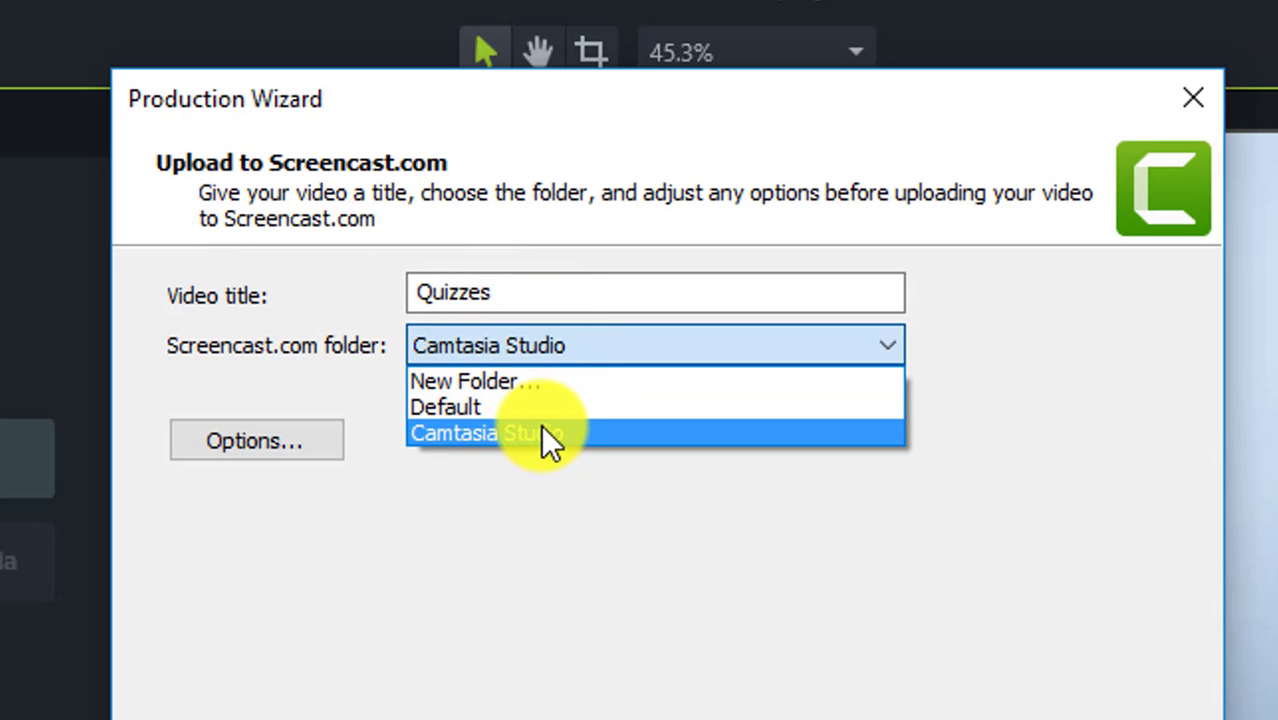
click(541, 430)
click(292, 450)
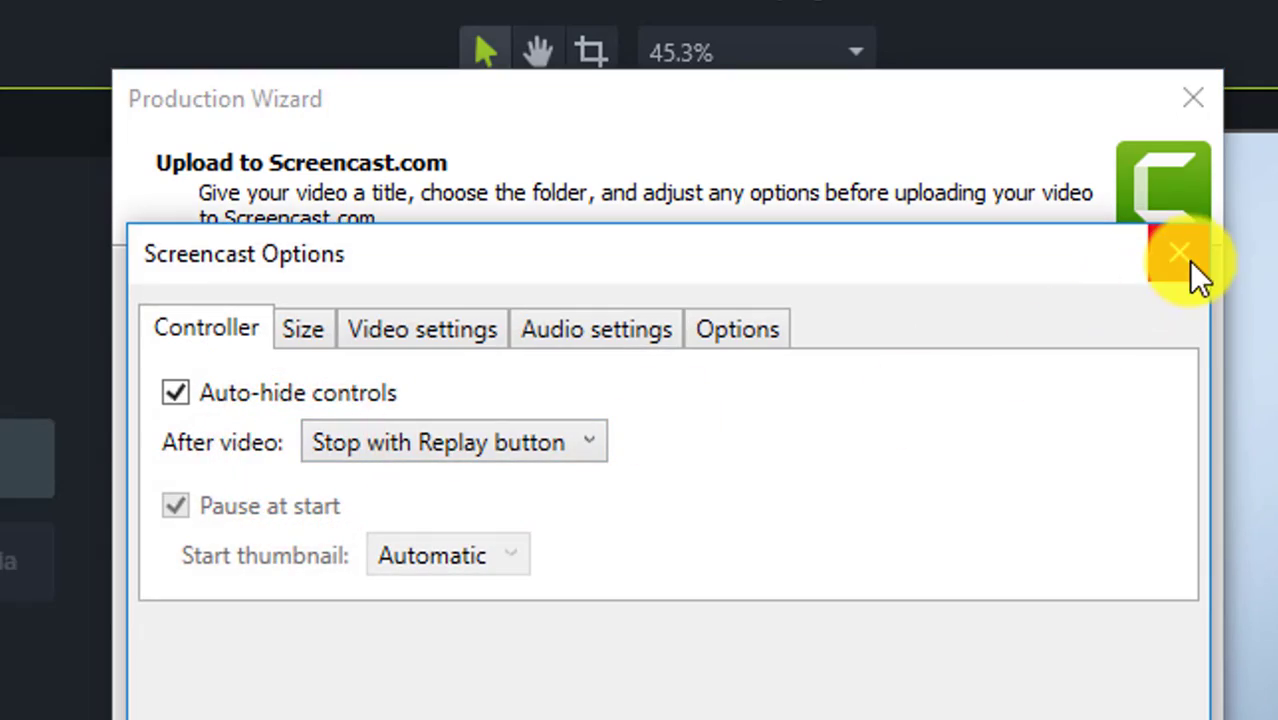
click(1177, 253)
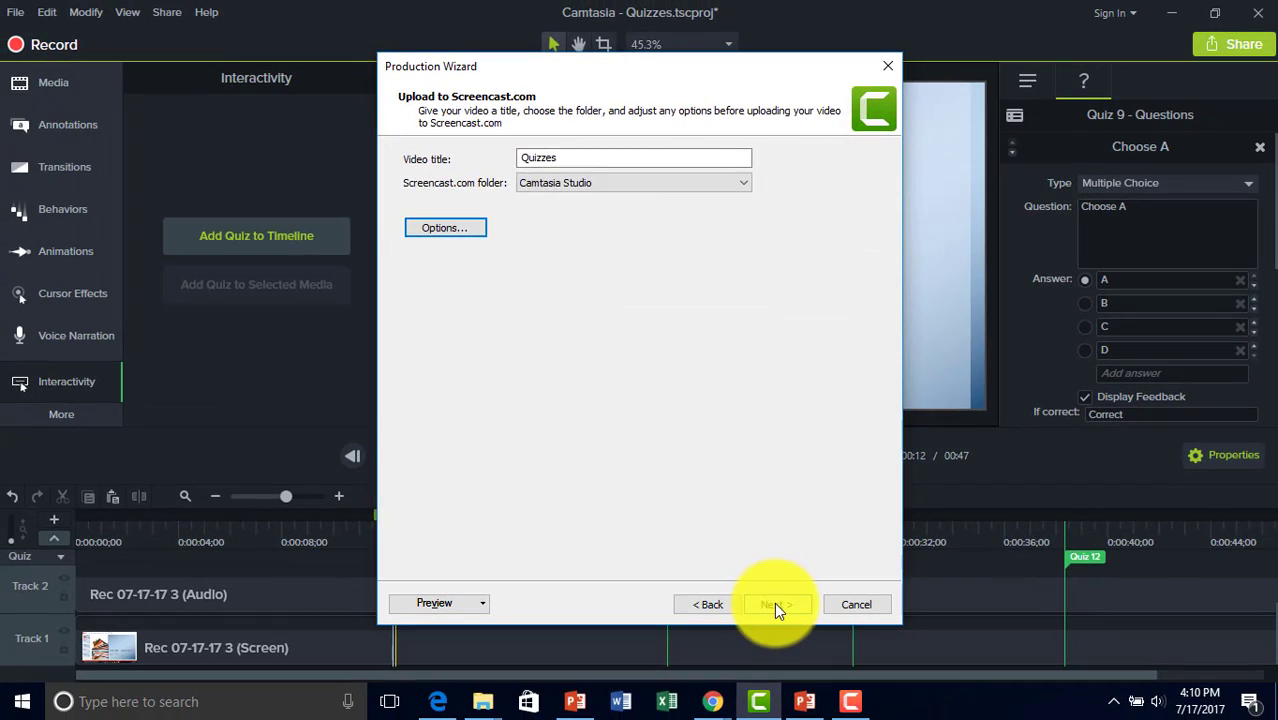
click(775, 603)
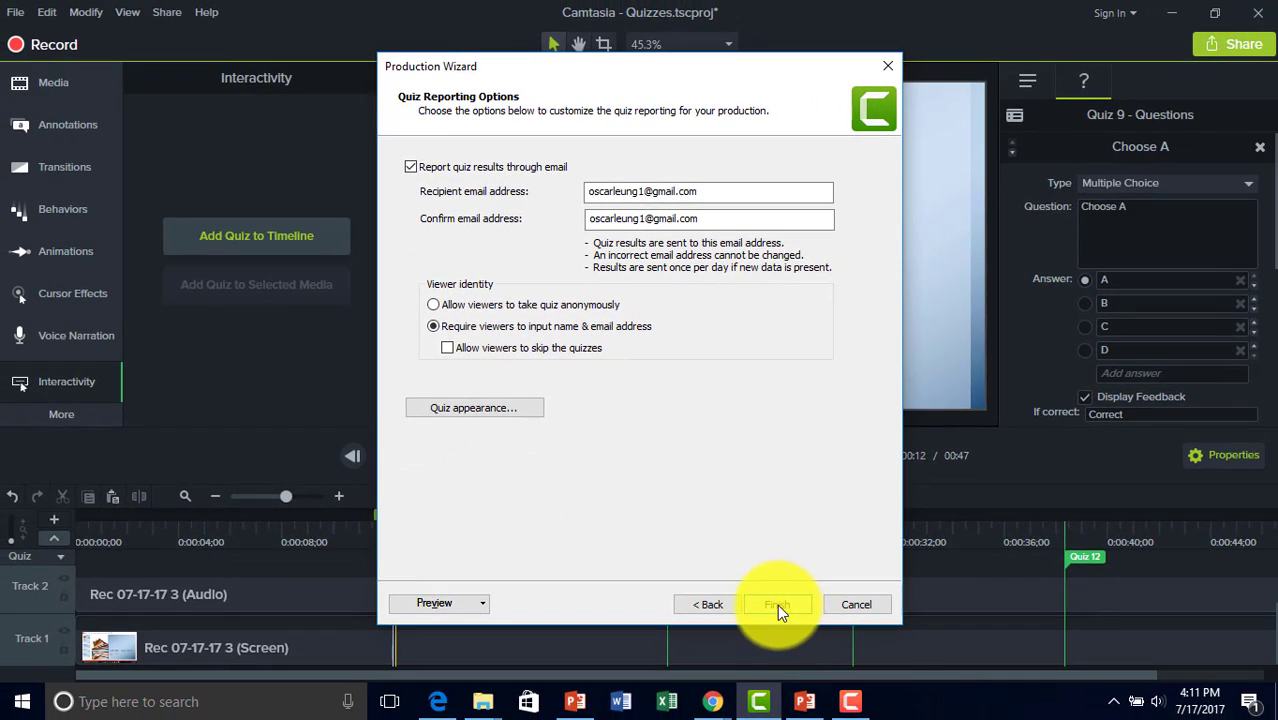
Keep emailed quiz results with required viewer name and e-mail, and finish the upload.
click(776, 604)
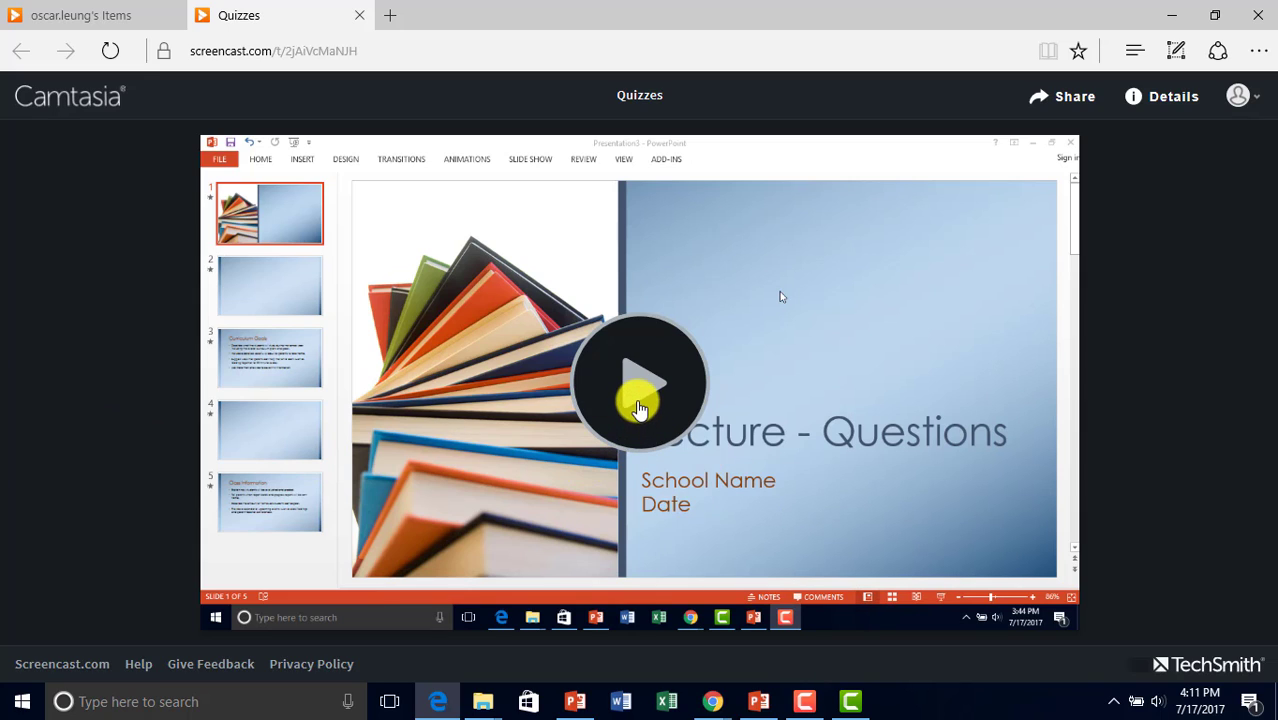
Start the Quizzes video and submit the viewer's first name, last name and e-mail.
click(645, 400)
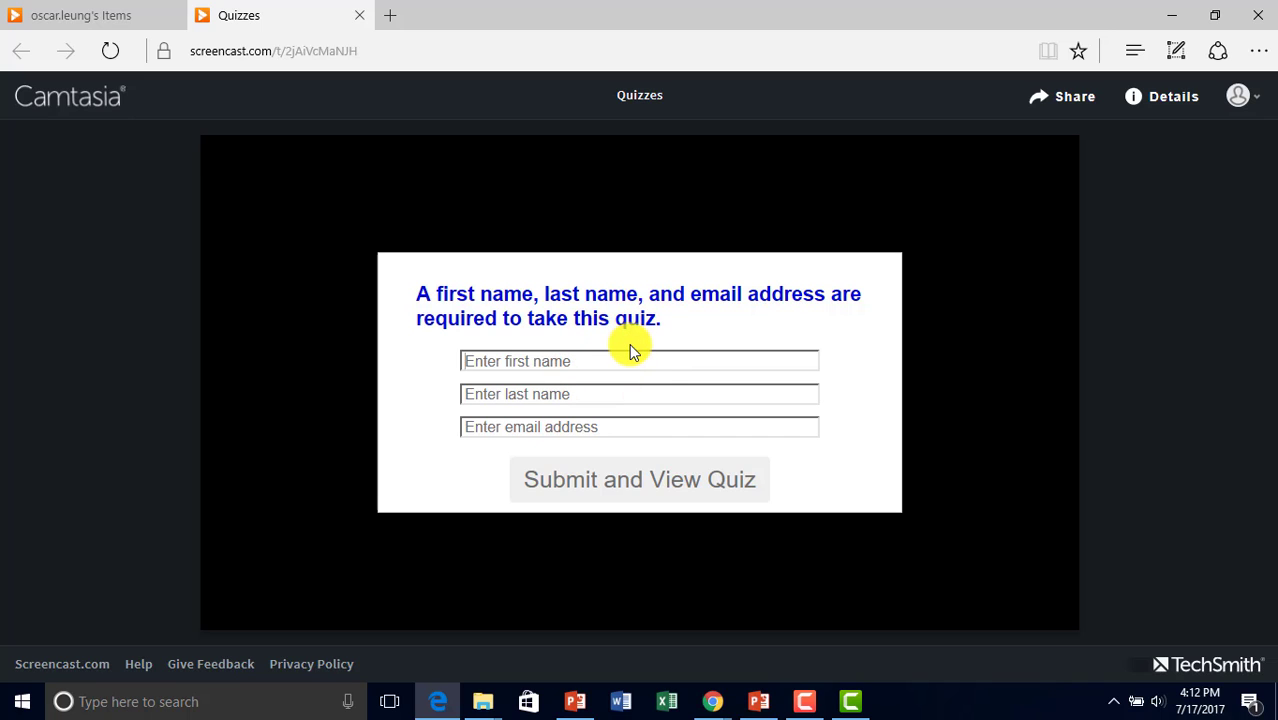
key(Tab)
key(Tab)
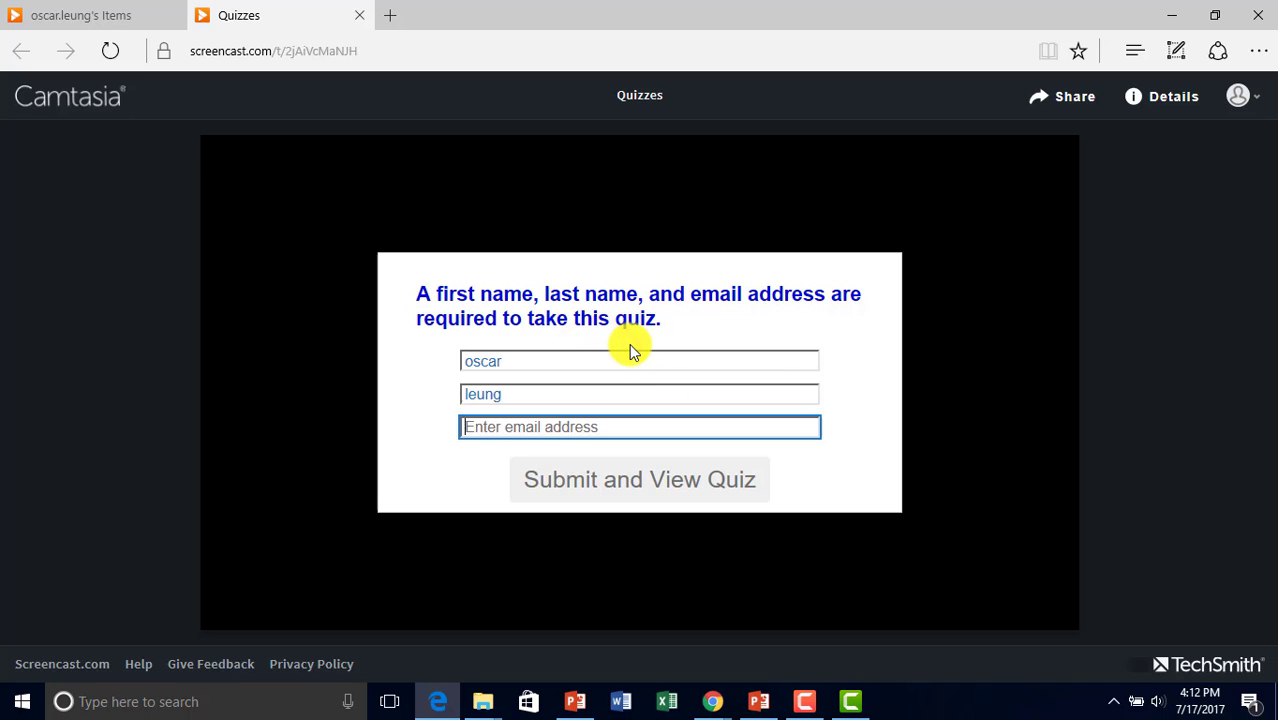
click(596, 480)
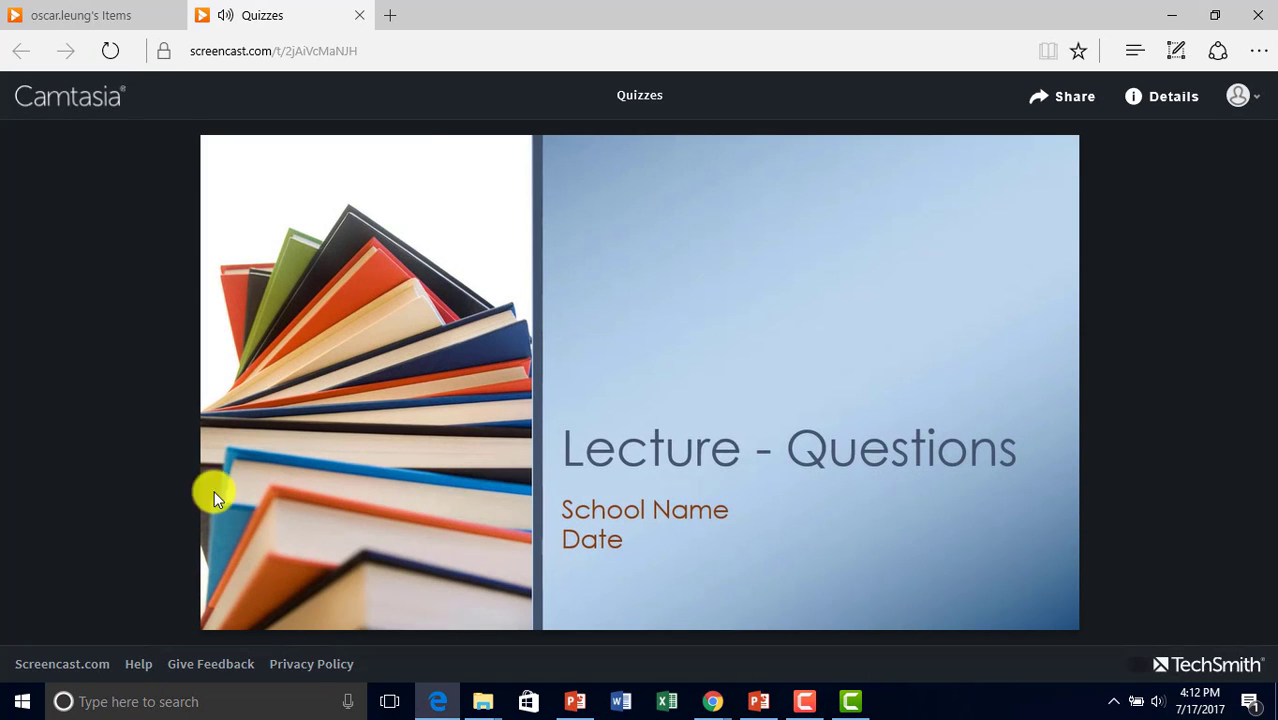
mouse_move(325, 526)
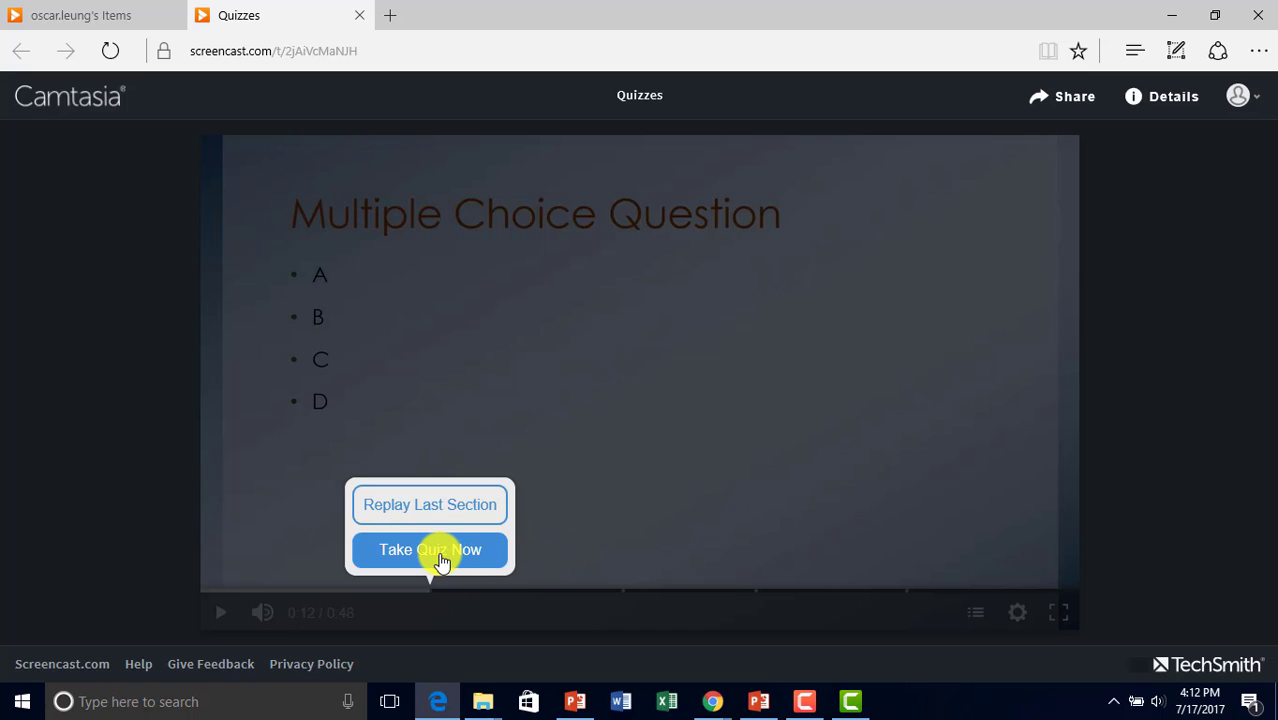
Answer both multiple-choice questions correctly, starting with A, and view the 100% score.
click(438, 553)
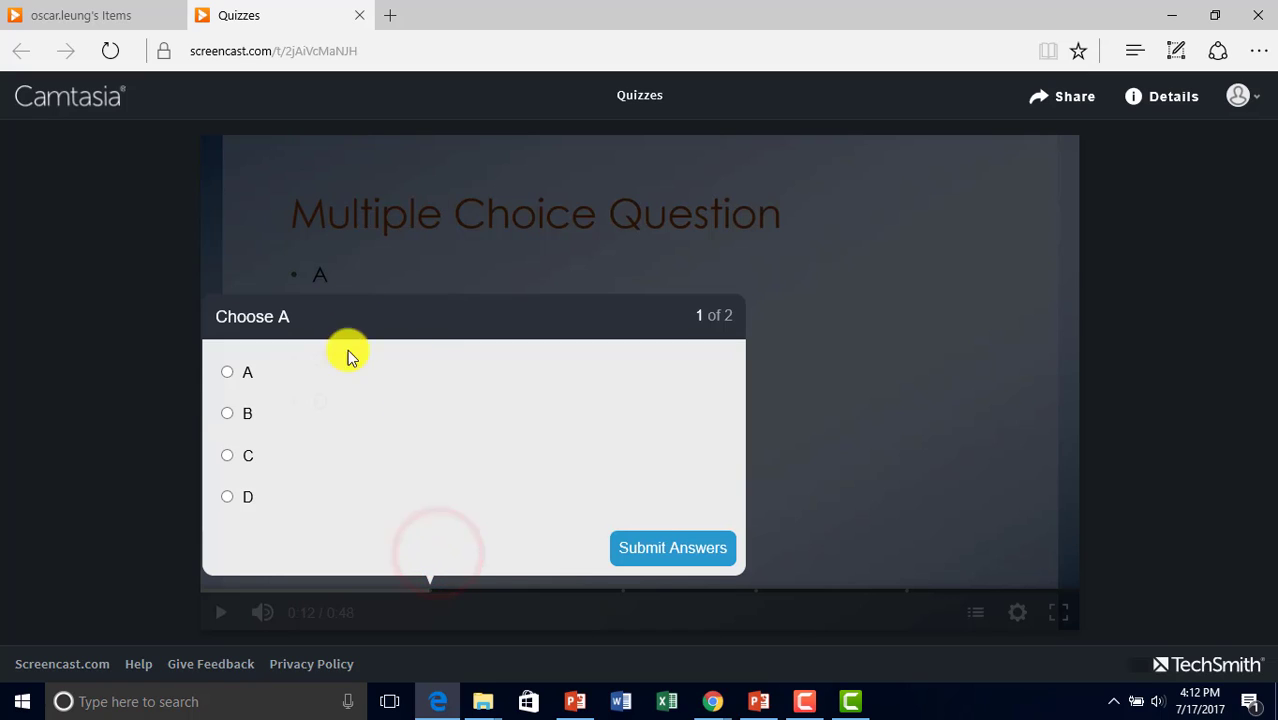
click(233, 372)
click(699, 550)
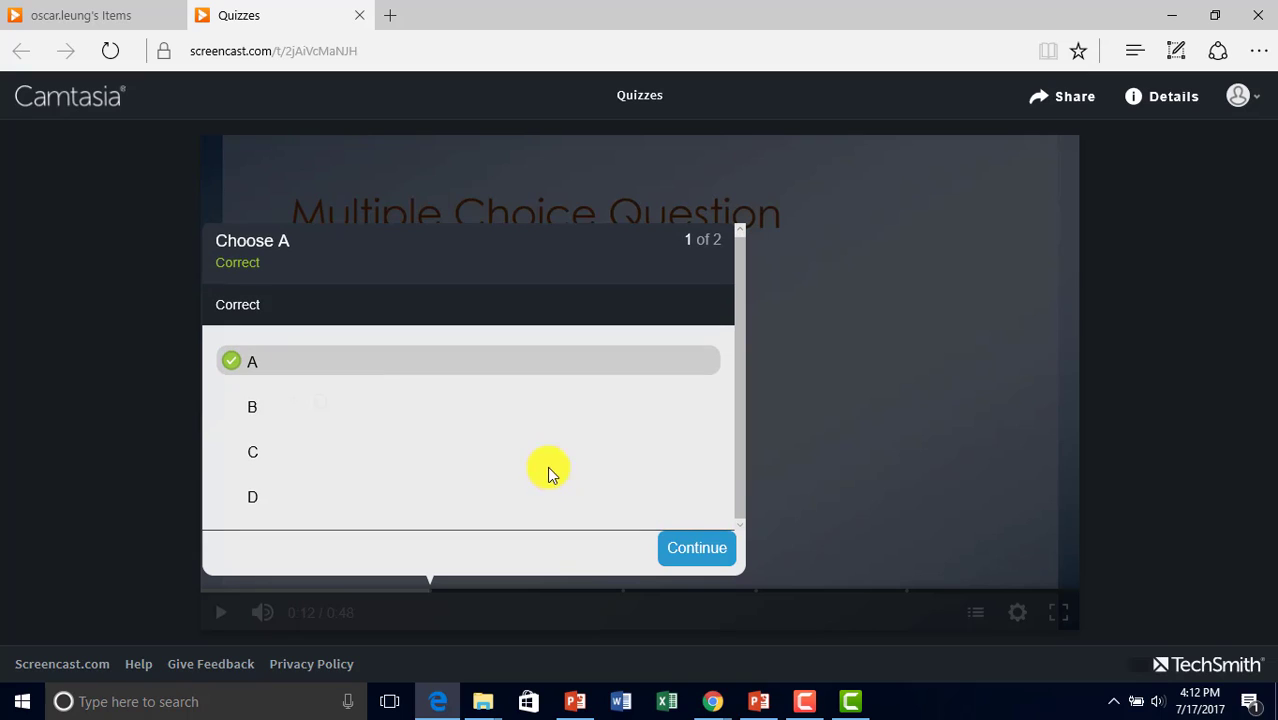
click(680, 550)
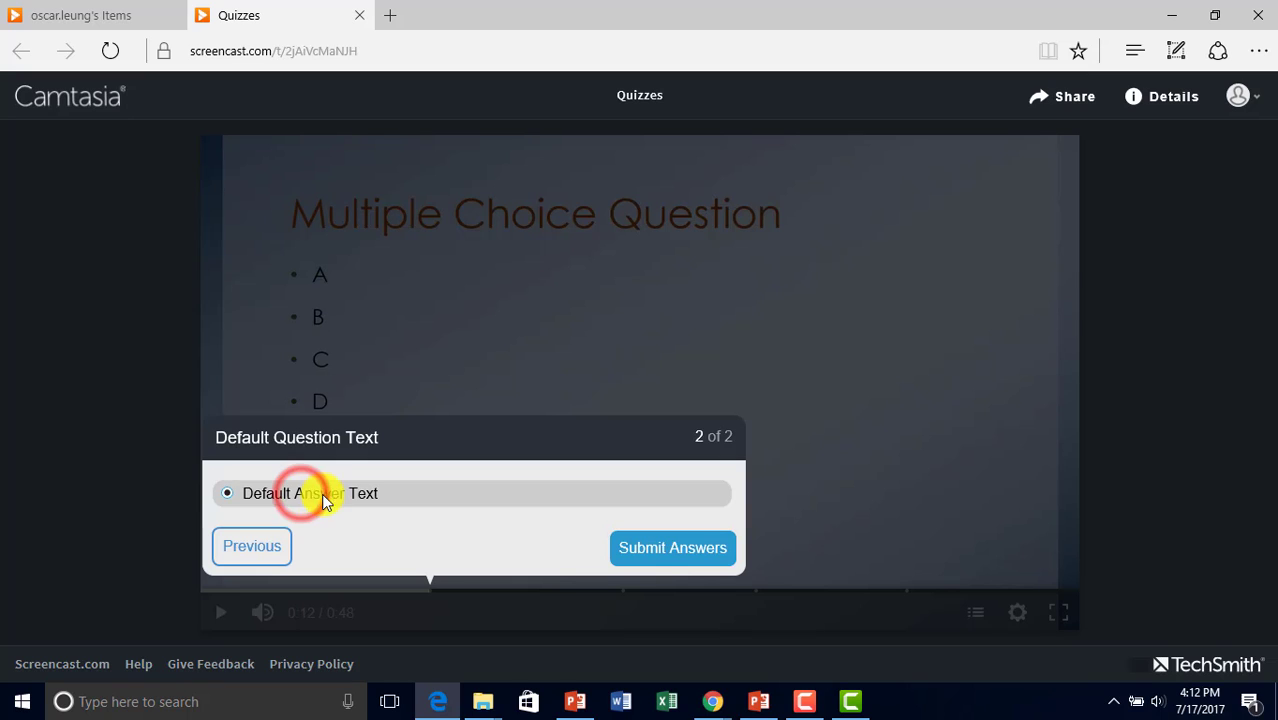
click(691, 550)
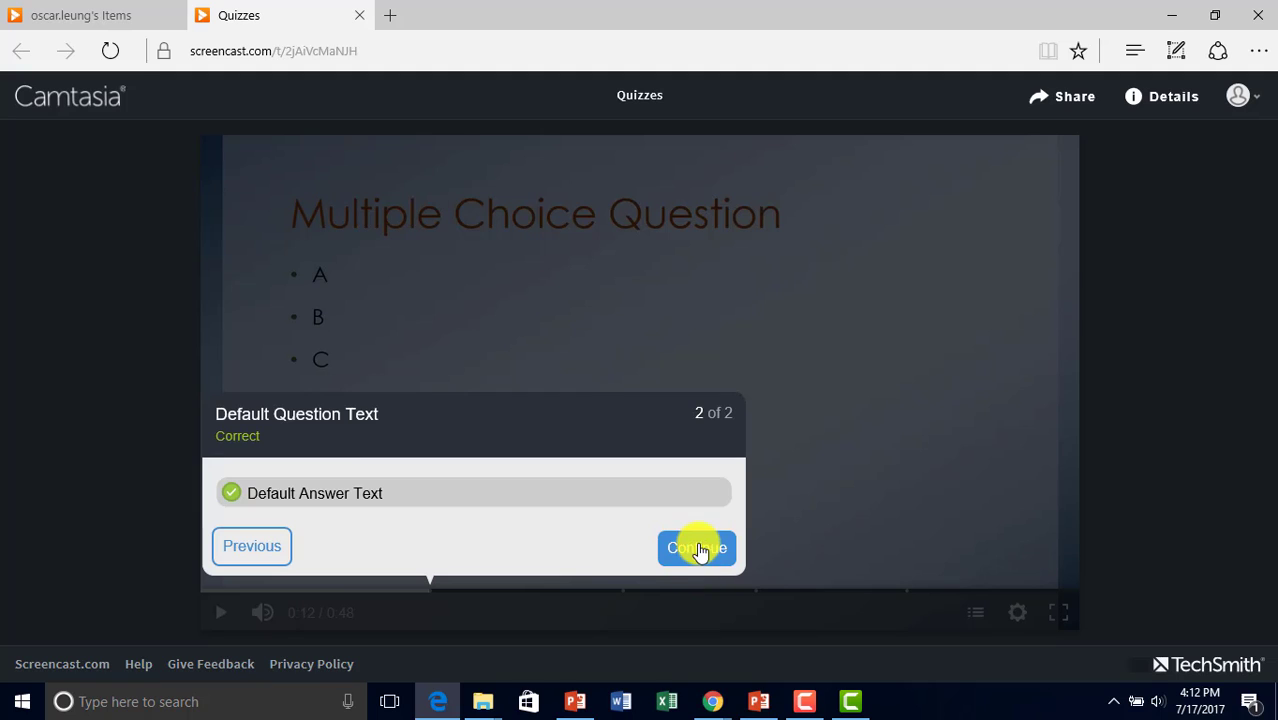
click(708, 558)
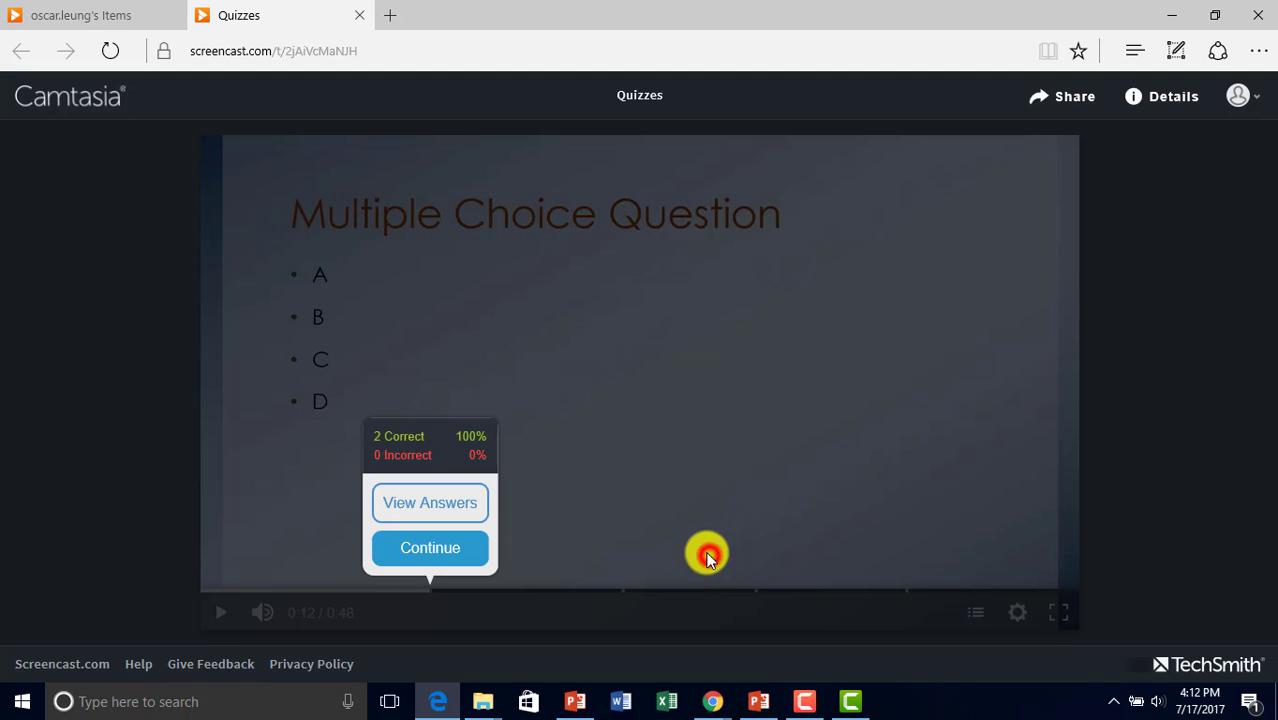
Resume the video and jump to the Set Fill in the Blank chapter.
click(437, 549)
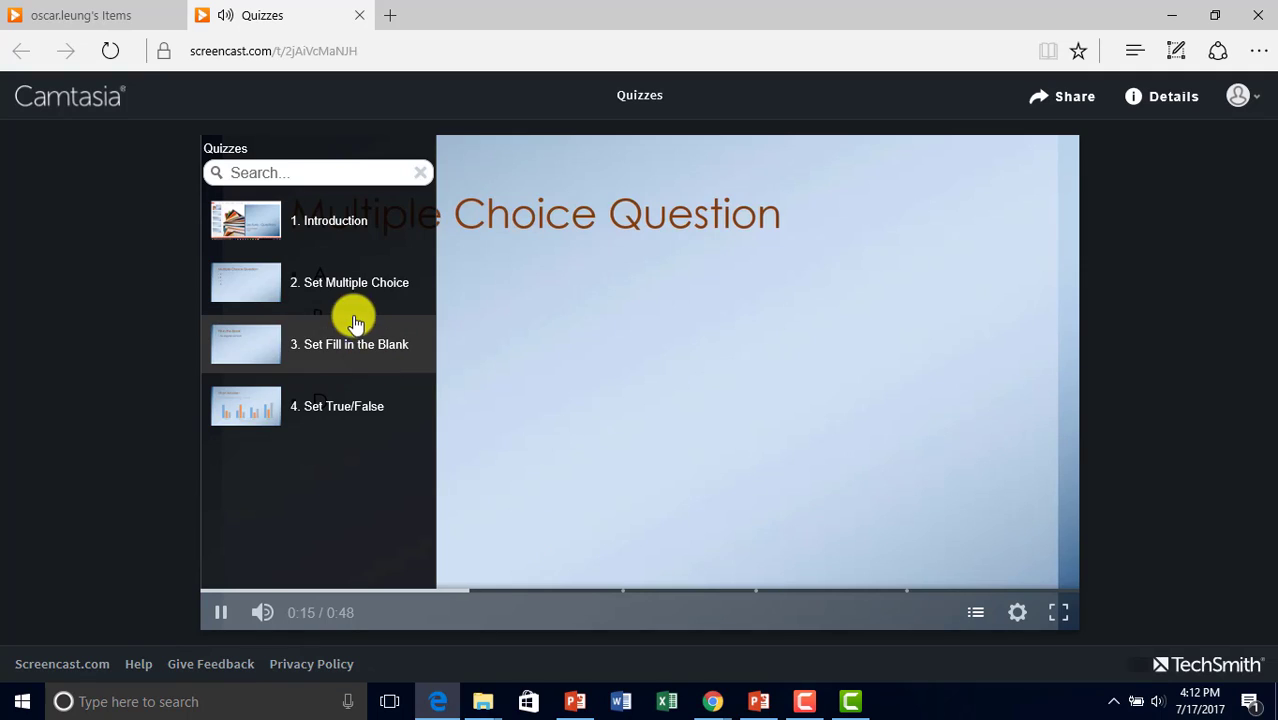
click(360, 288)
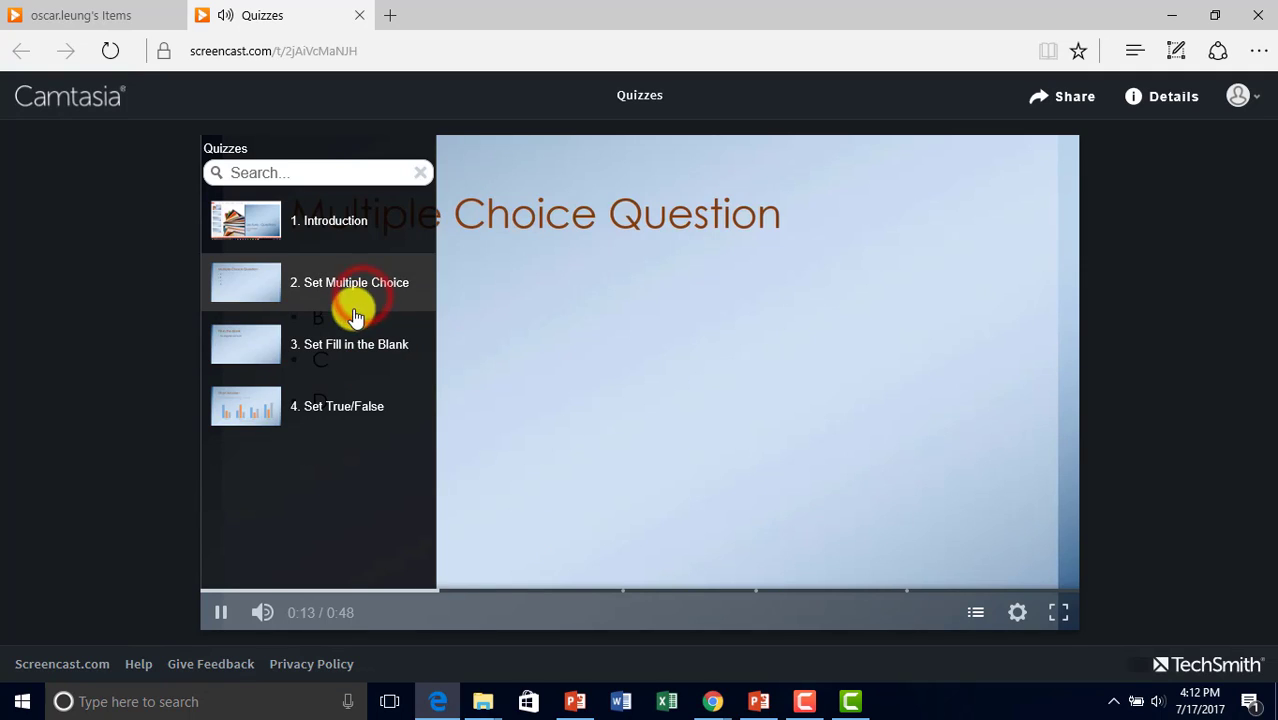
click(342, 350)
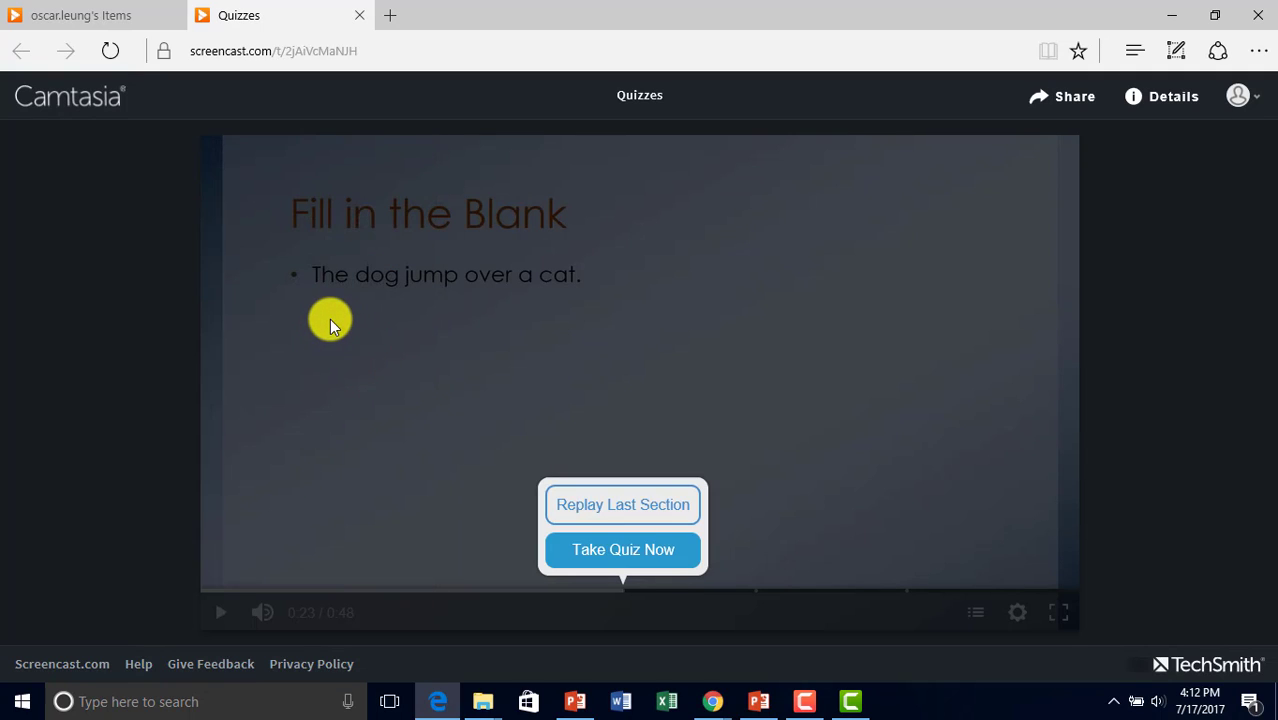
Answer the fill-in-the-blank question with 'Cat', submit it, and continue the video.
click(640, 560)
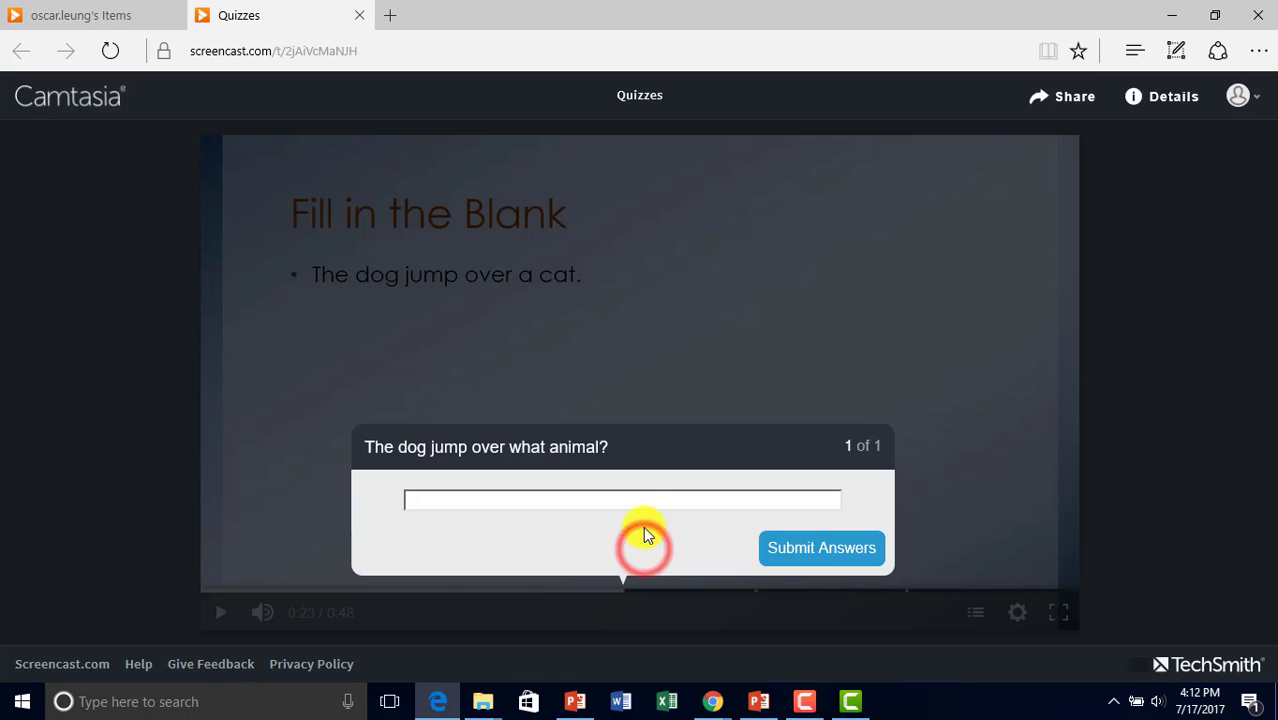
click(641, 500)
click(788, 548)
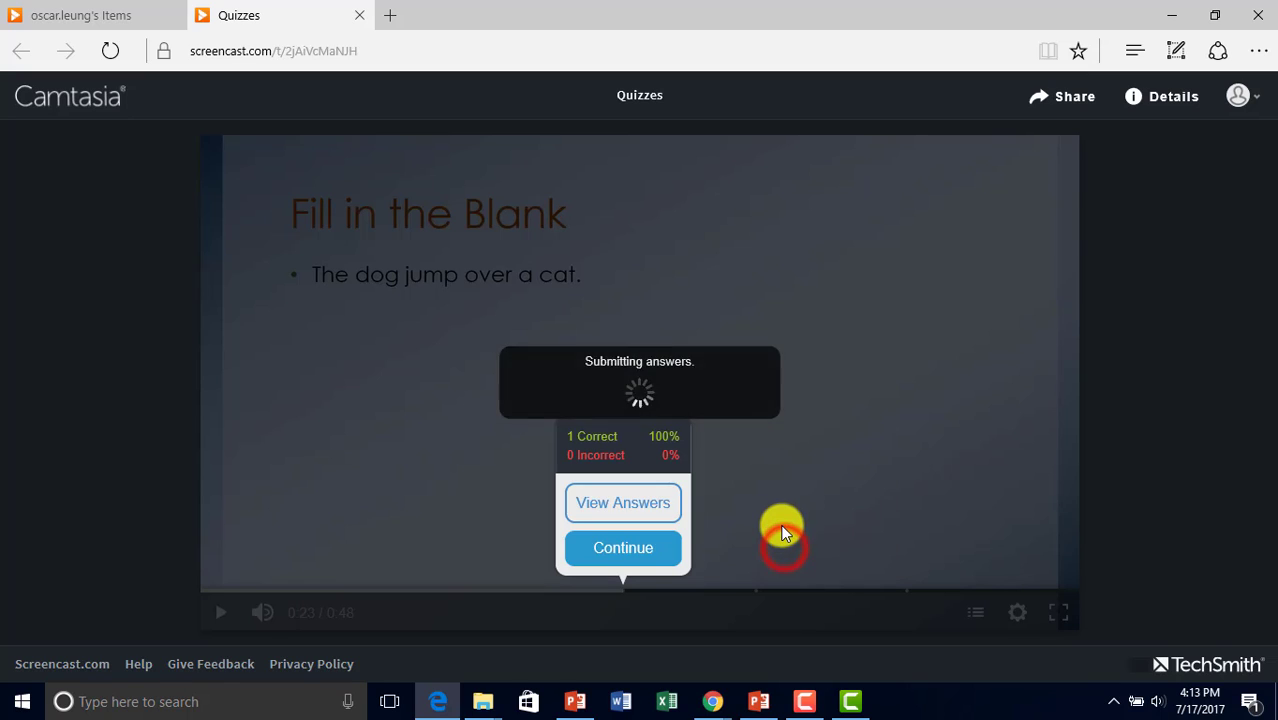
click(613, 552)
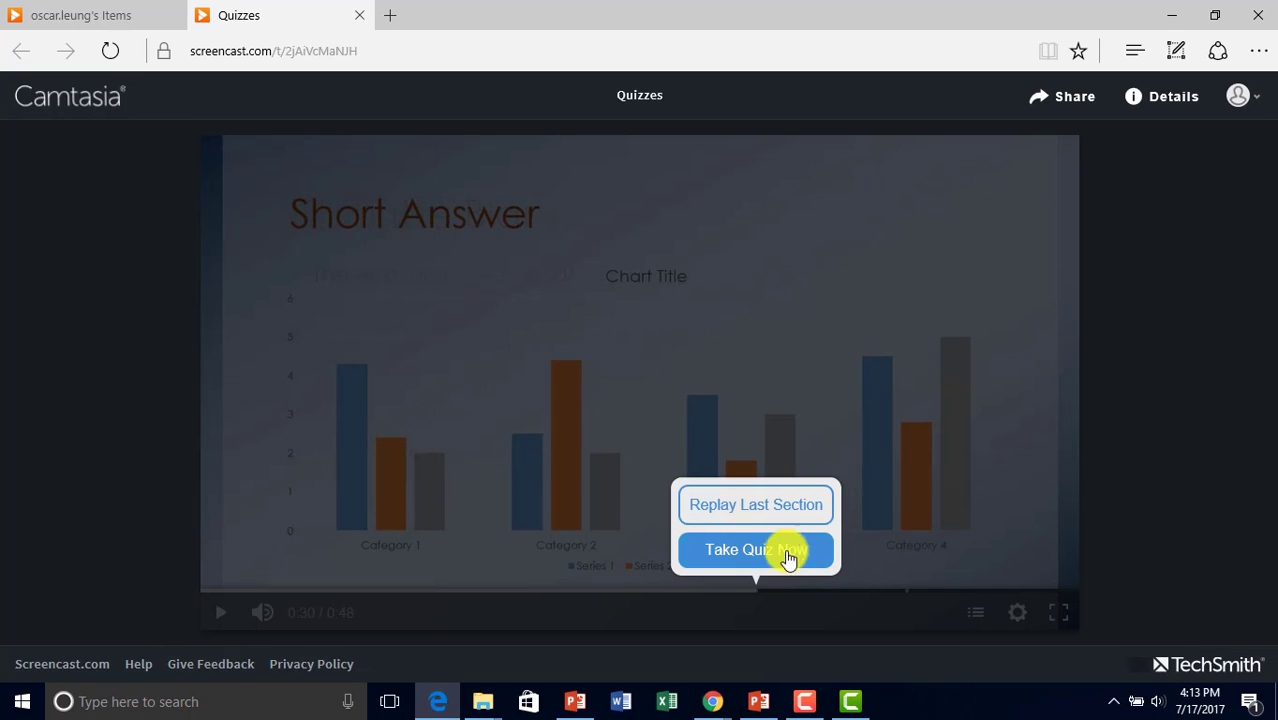
Submit the short answer 'my opionion' about the chart and continue the video.
click(779, 558)
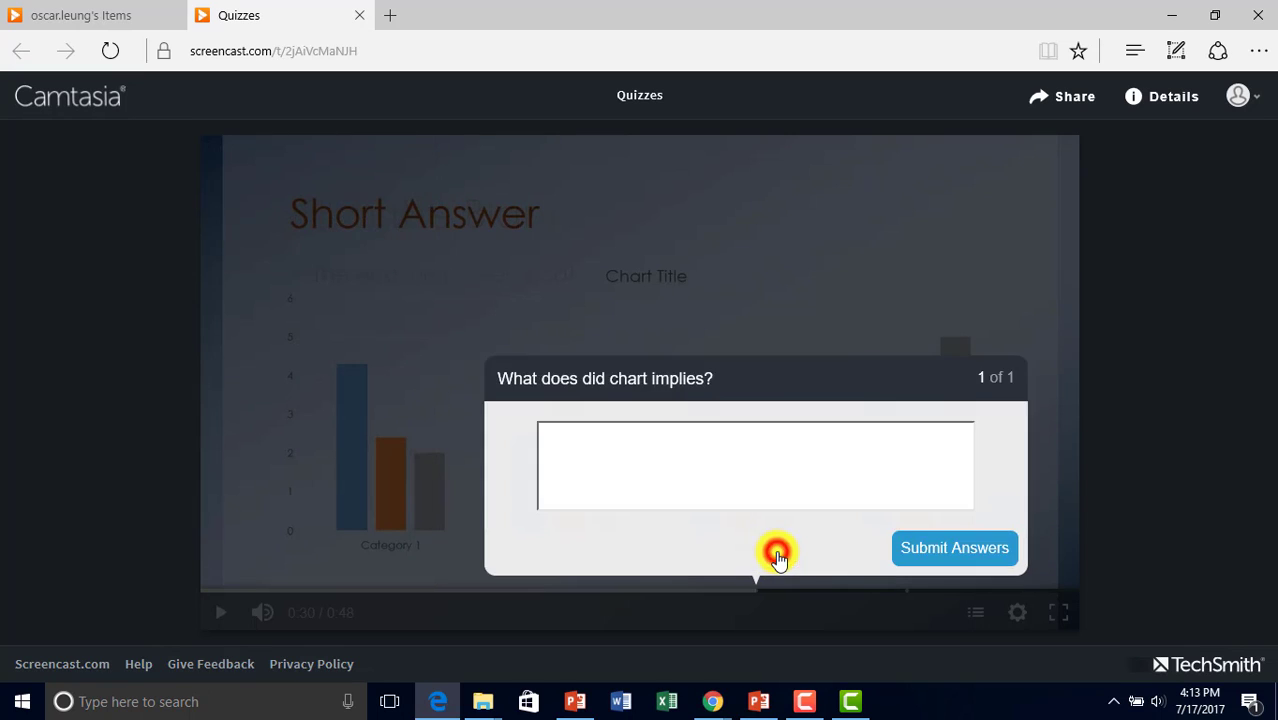
click(659, 474)
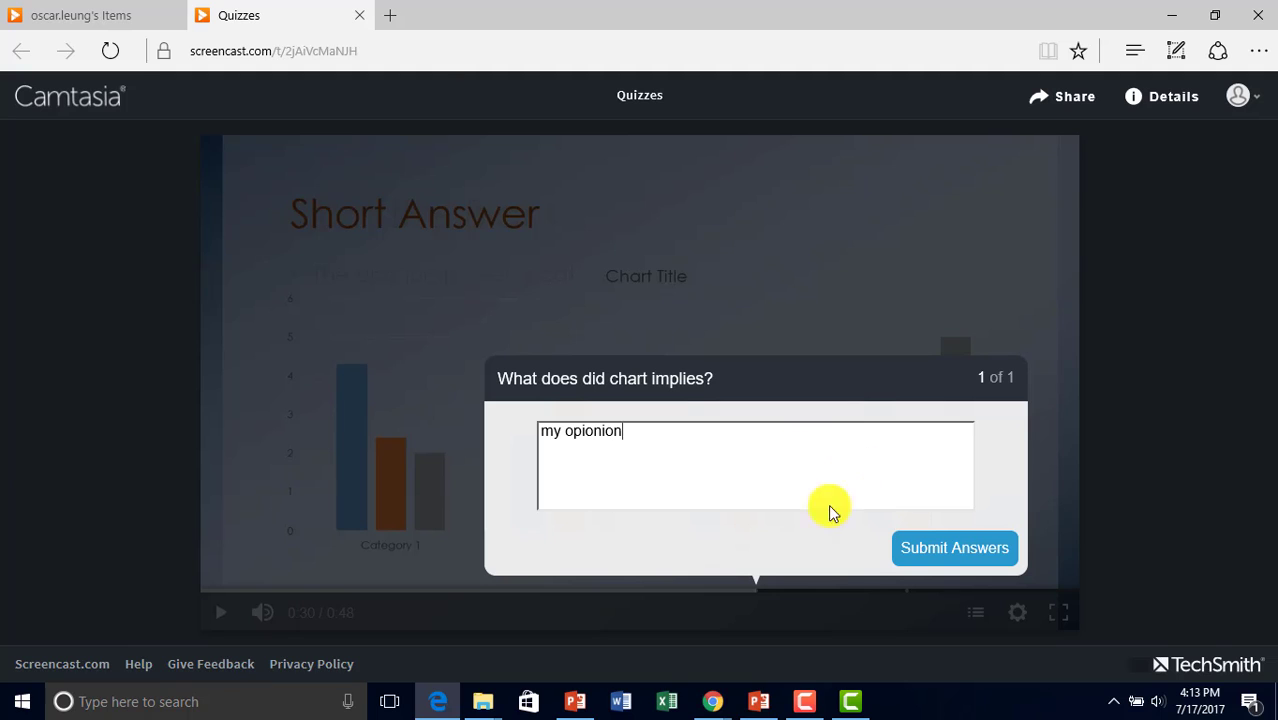
click(636, 446)
click(928, 549)
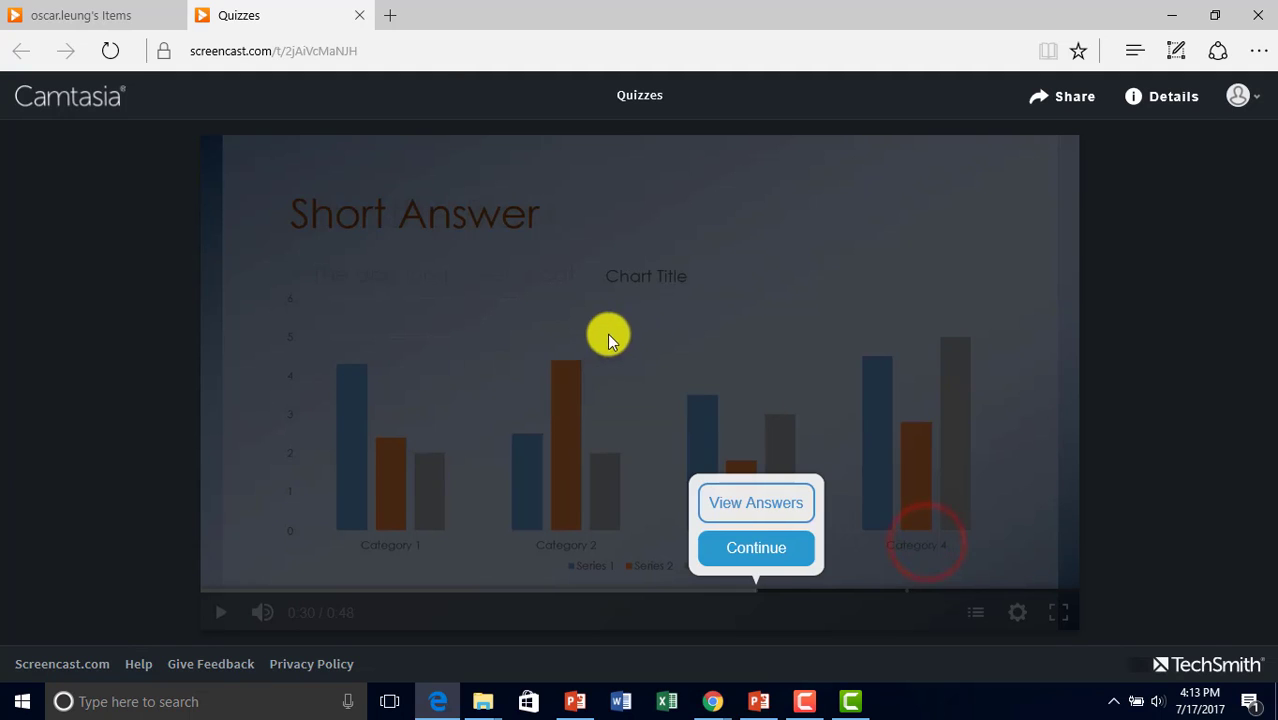
click(760, 556)
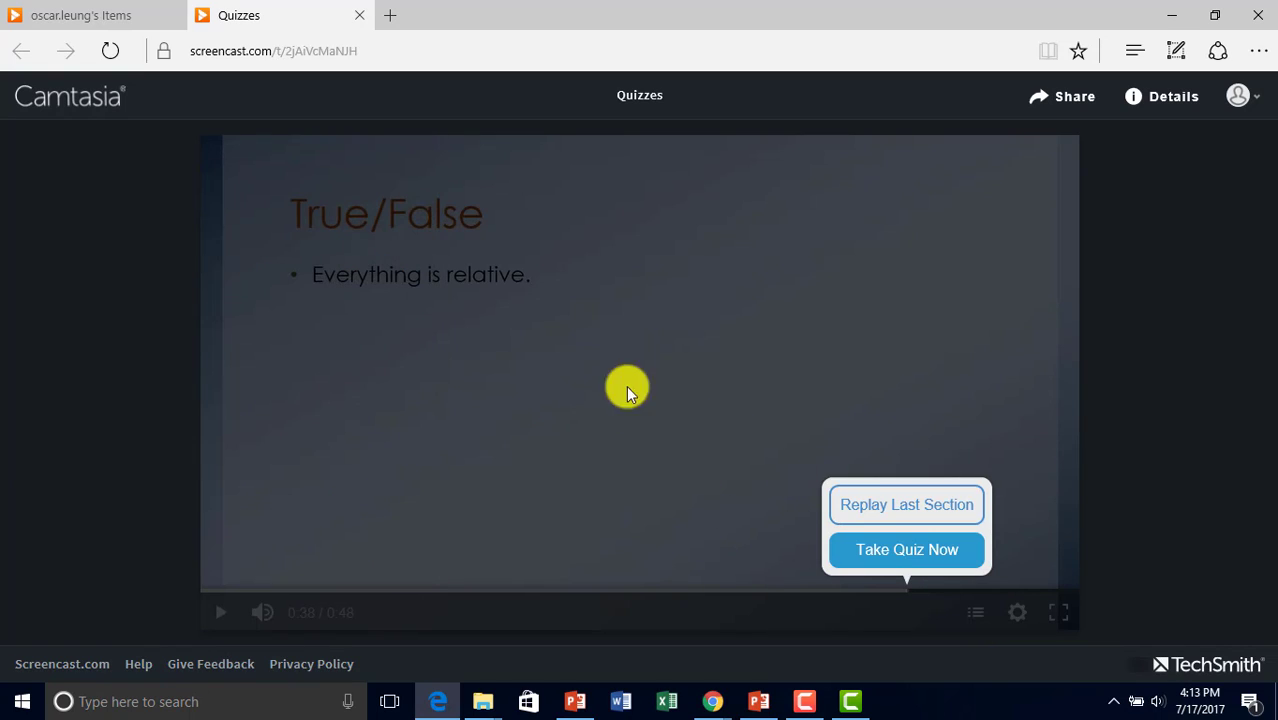
Answer the True/False question with False, submit it, and continue the video.
click(885, 551)
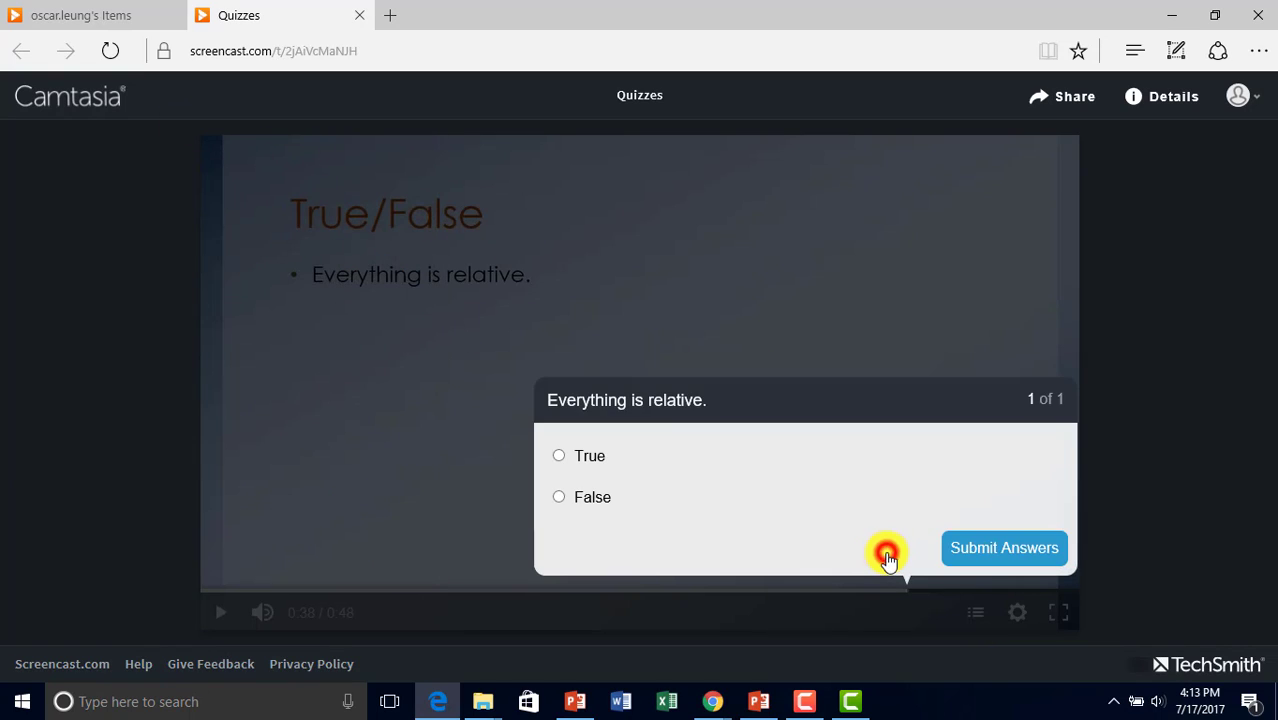
click(566, 455)
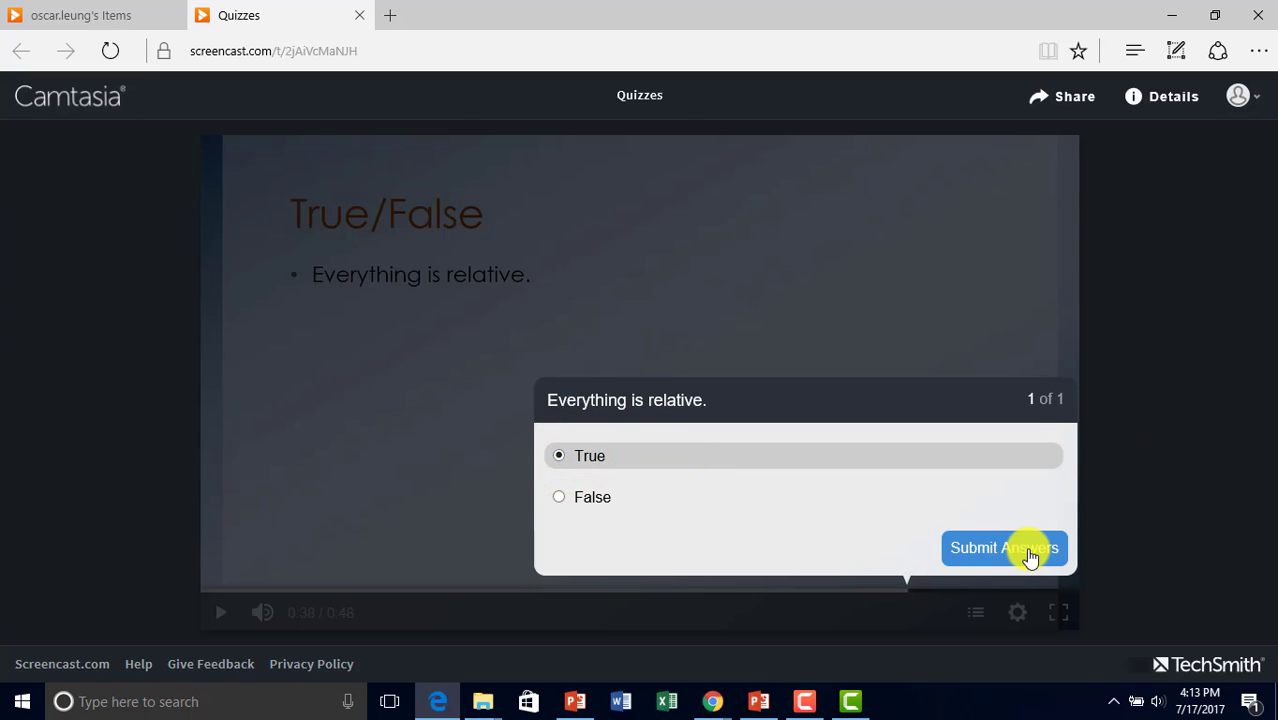
click(595, 498)
click(1010, 545)
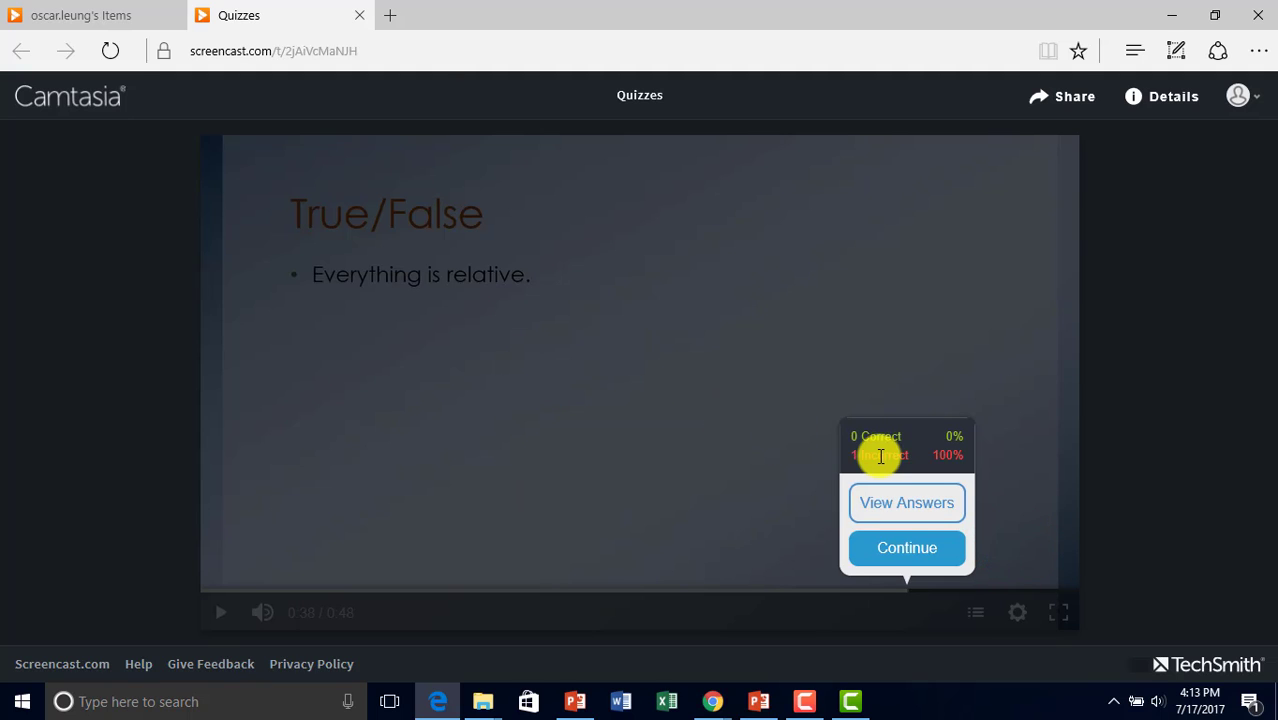
click(921, 561)
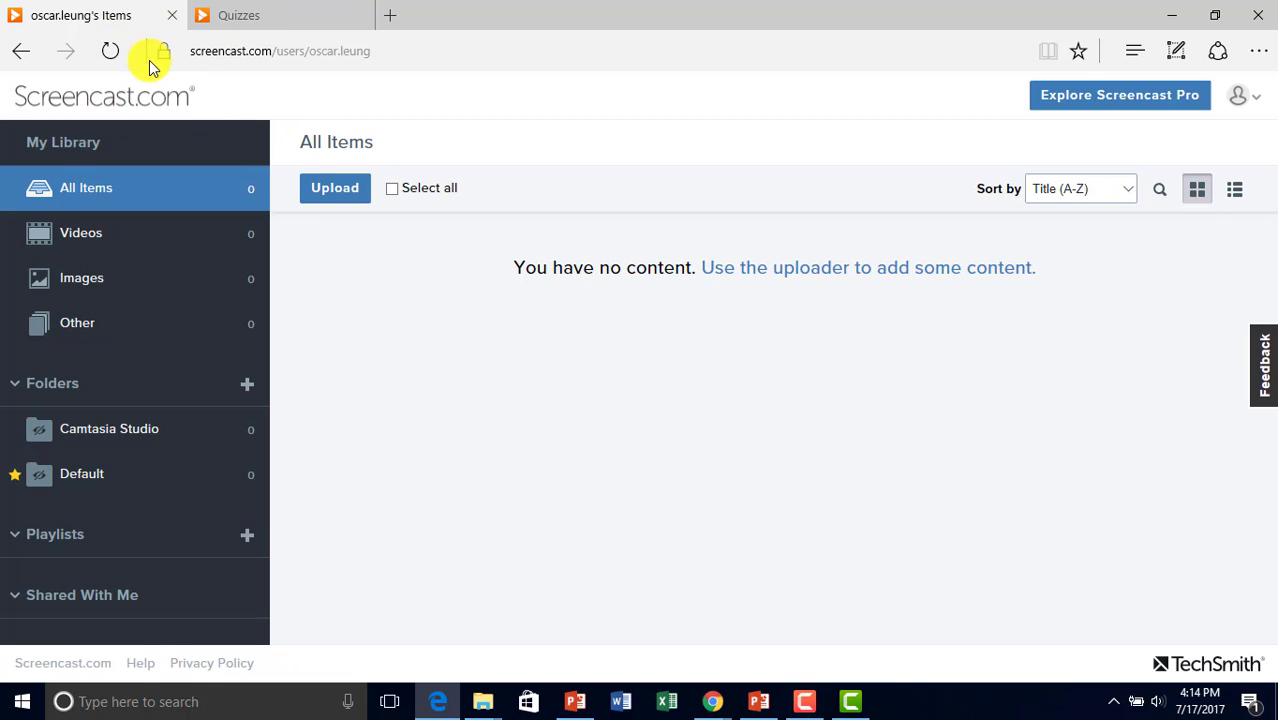
Refresh the library until the Quizzes video appears, then switch back to Camtasia.
click(116, 60)
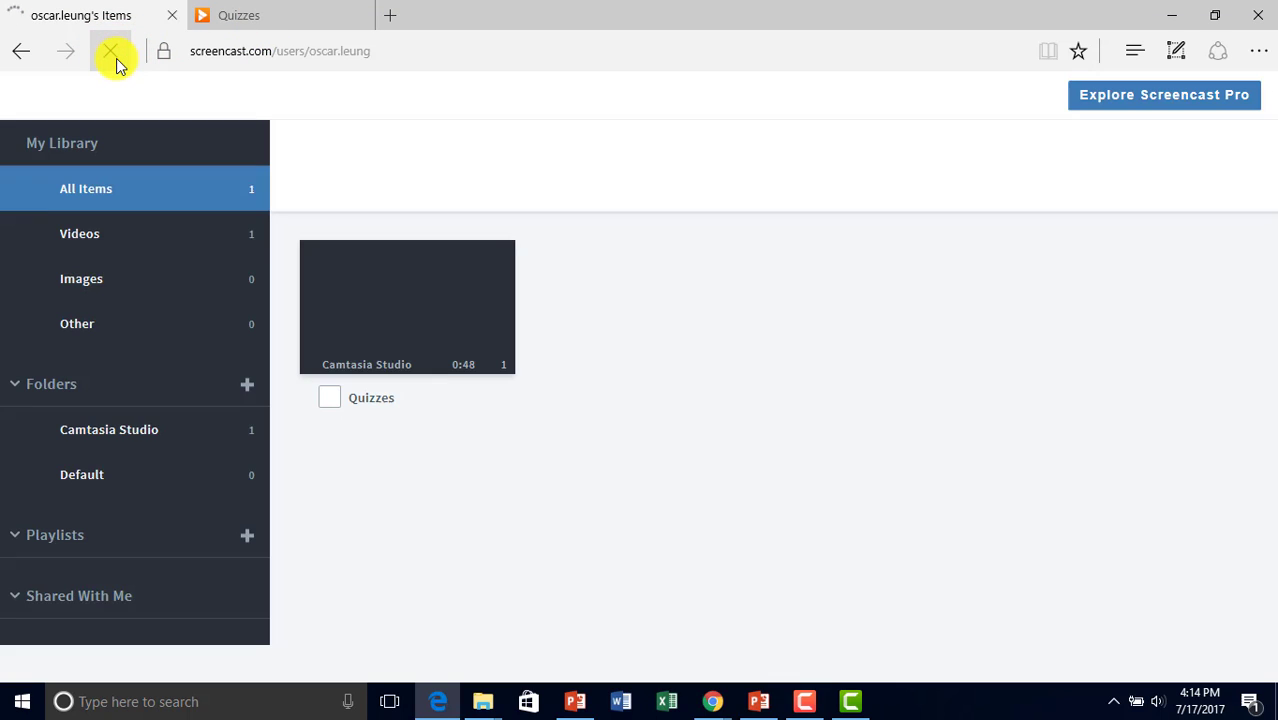
mouse_move(486, 348)
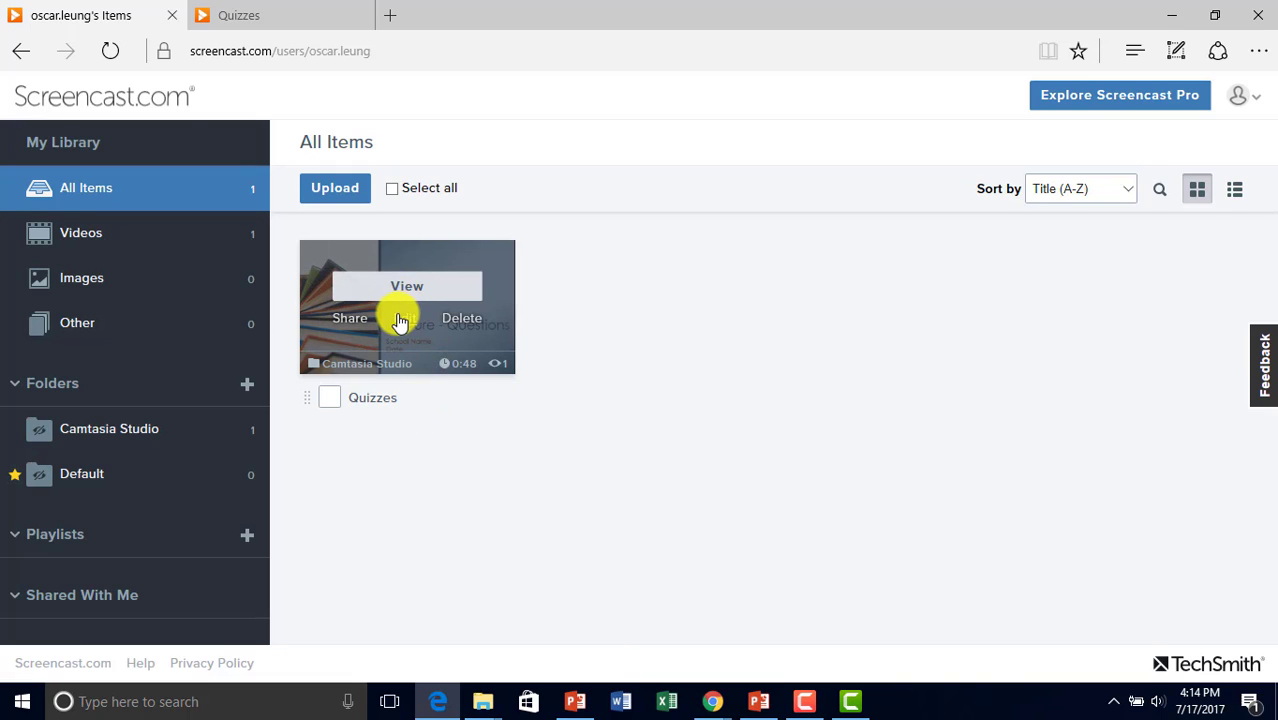
click(815, 702)
Bring Camtasia forward and close the upload-complete Production Results dialog.
click(850, 702)
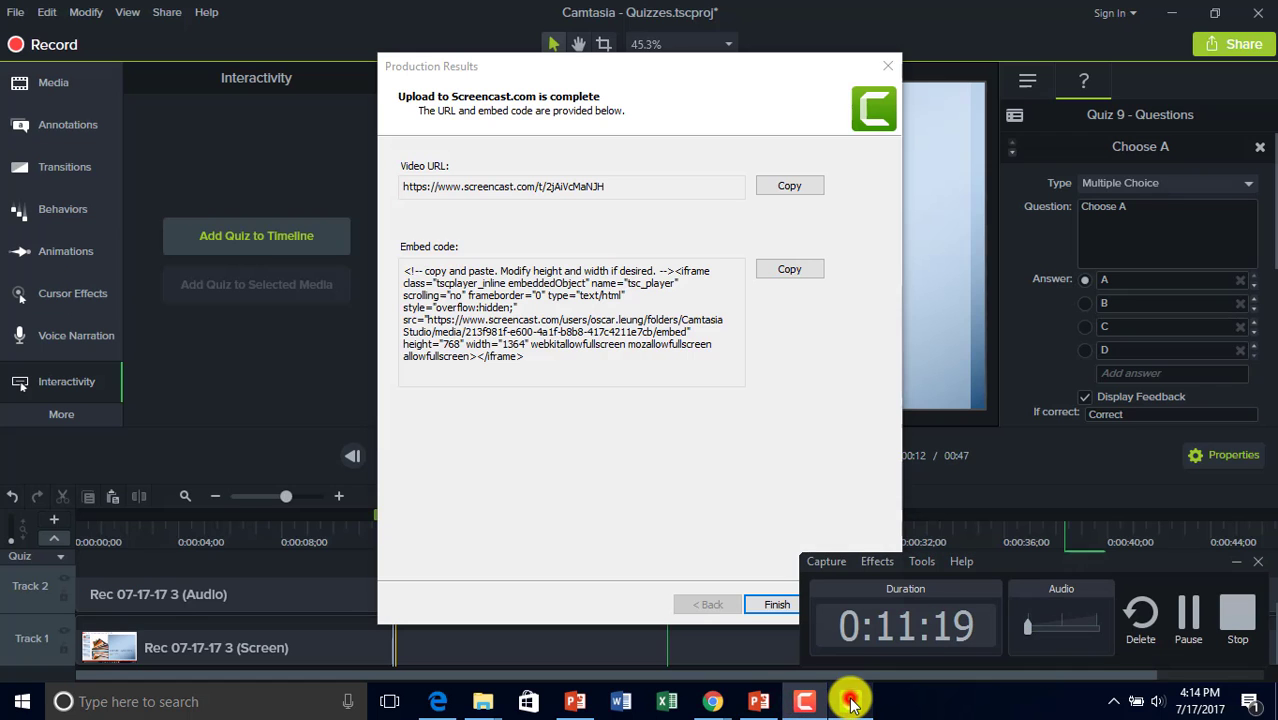
click(888, 66)
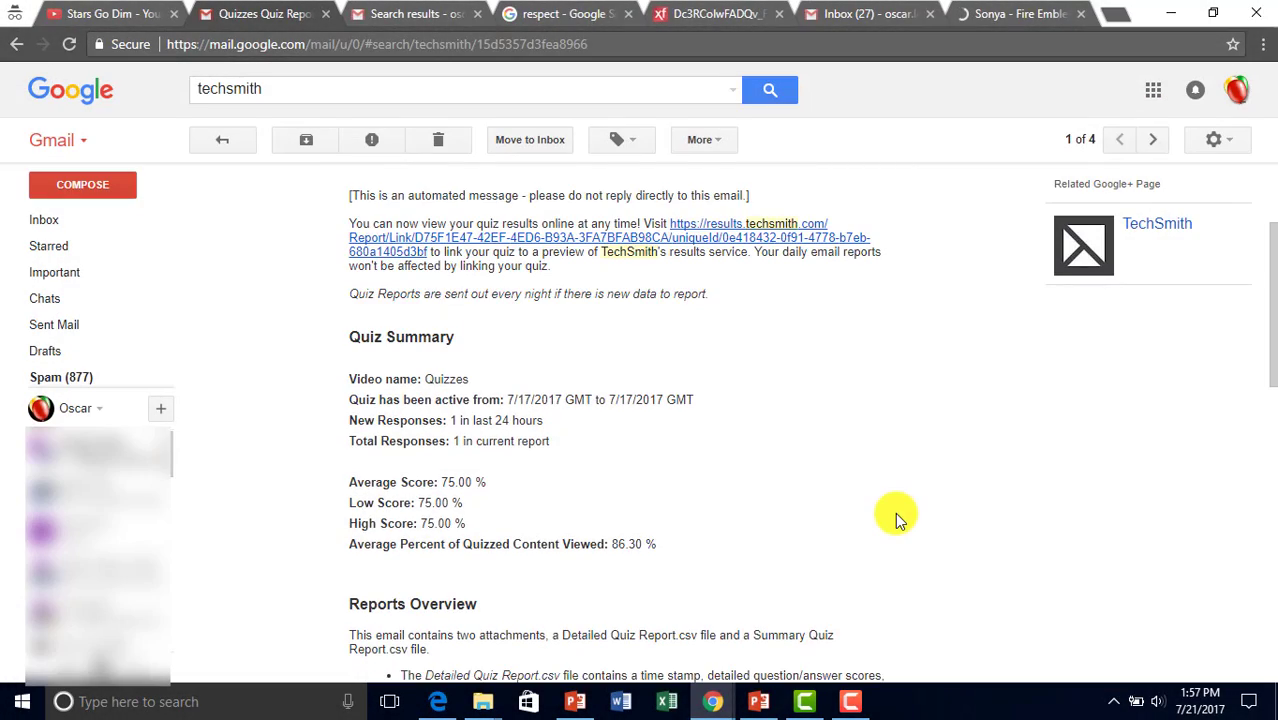
Scroll the quiz report email (1 response, 75.00% average) down to its two CSV attachments.
scroll(895, 512, down, 1)
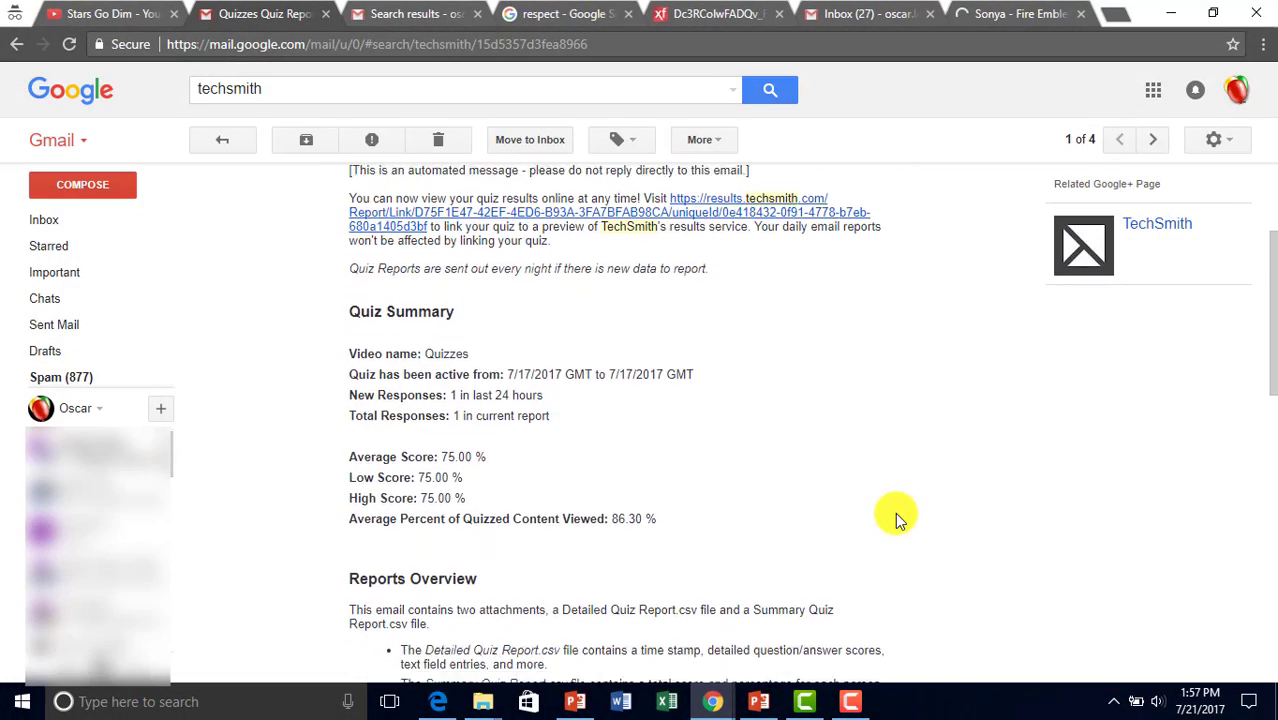
scroll(895, 517, down, 1)
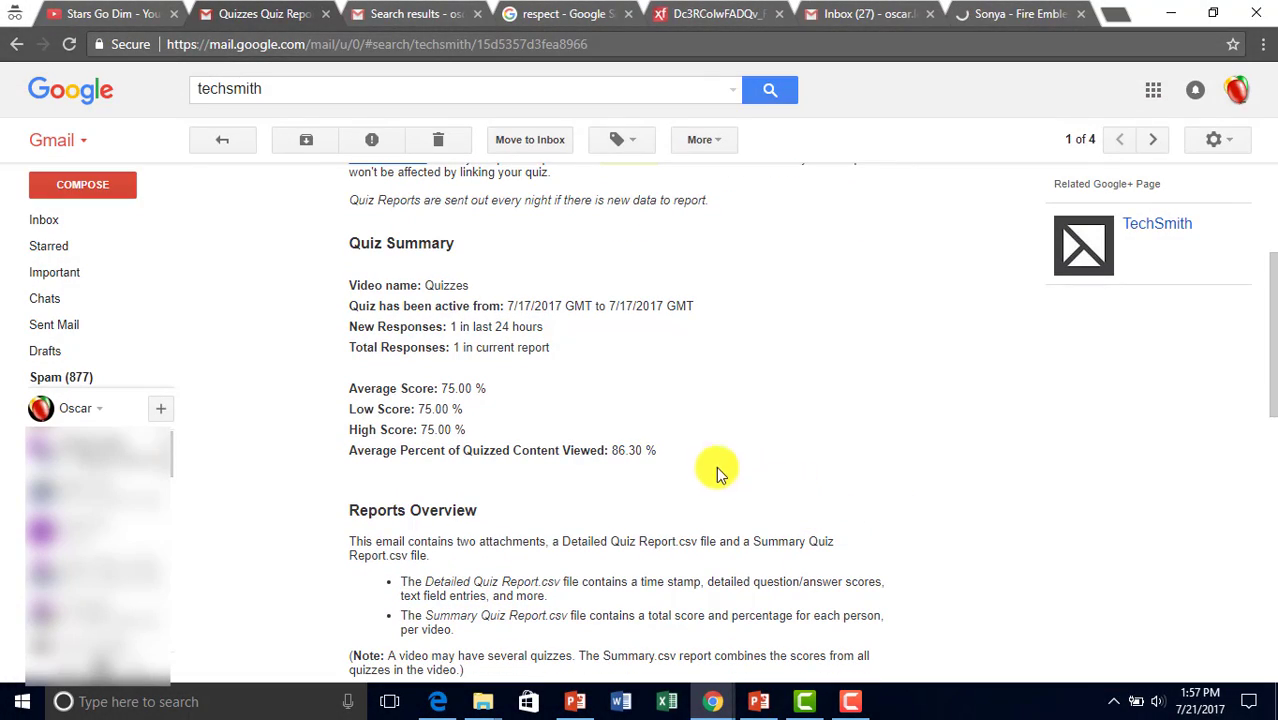
scroll(703, 470, down, 1)
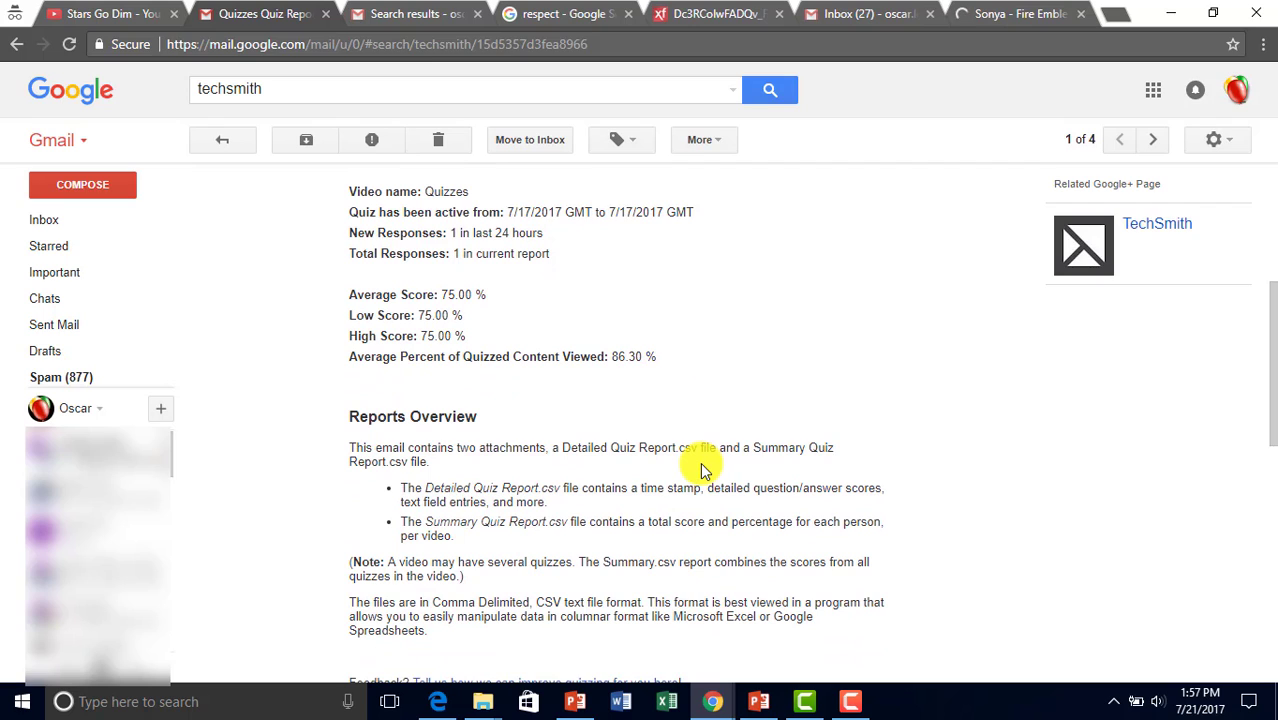
scroll(703, 470, down, 1)
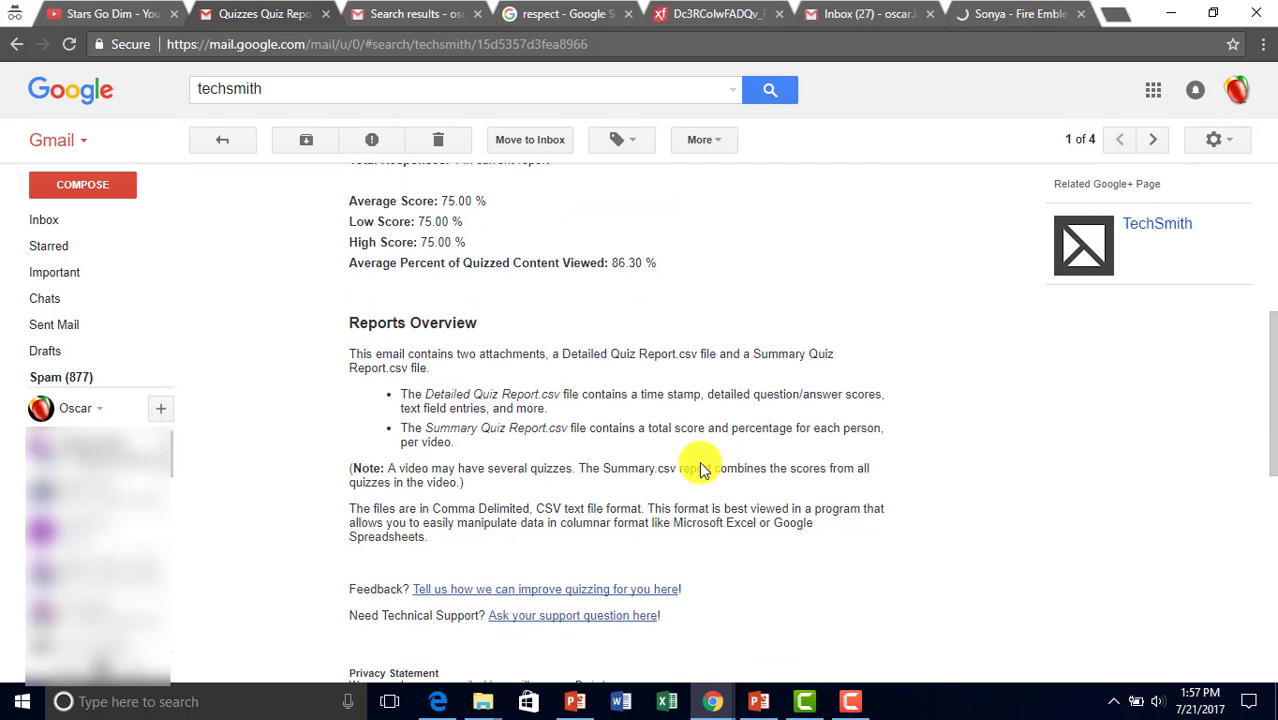
scroll(703, 469, down, 1)
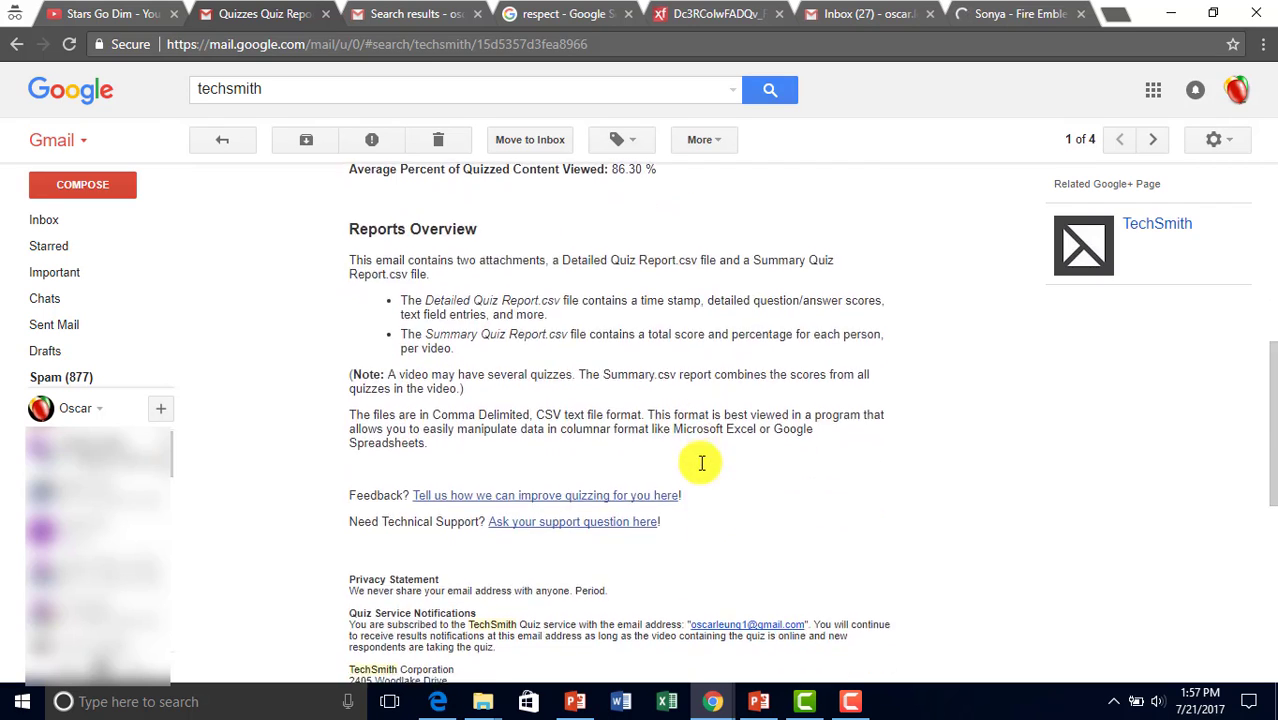
scroll(703, 470, down, 2)
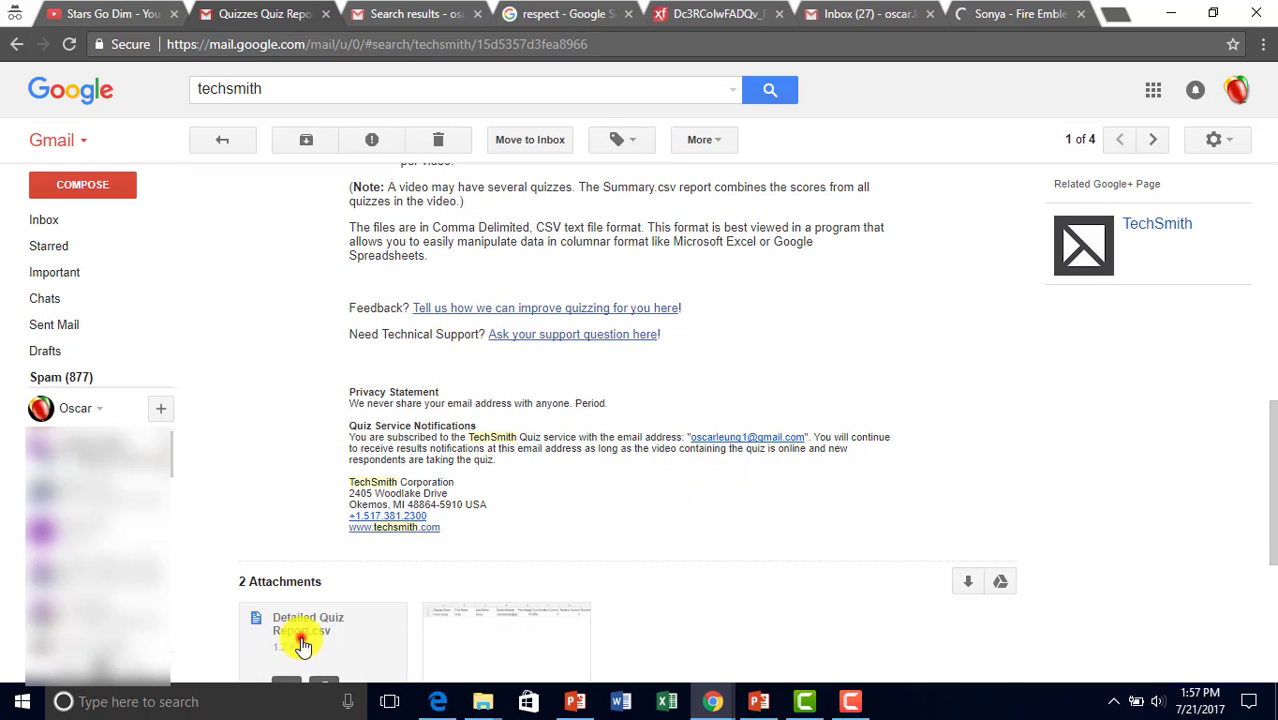
Preview Detailed Quiz Report.csv, then move to Summary Quiz Report.csv showing 75.00% correct.
click(302, 637)
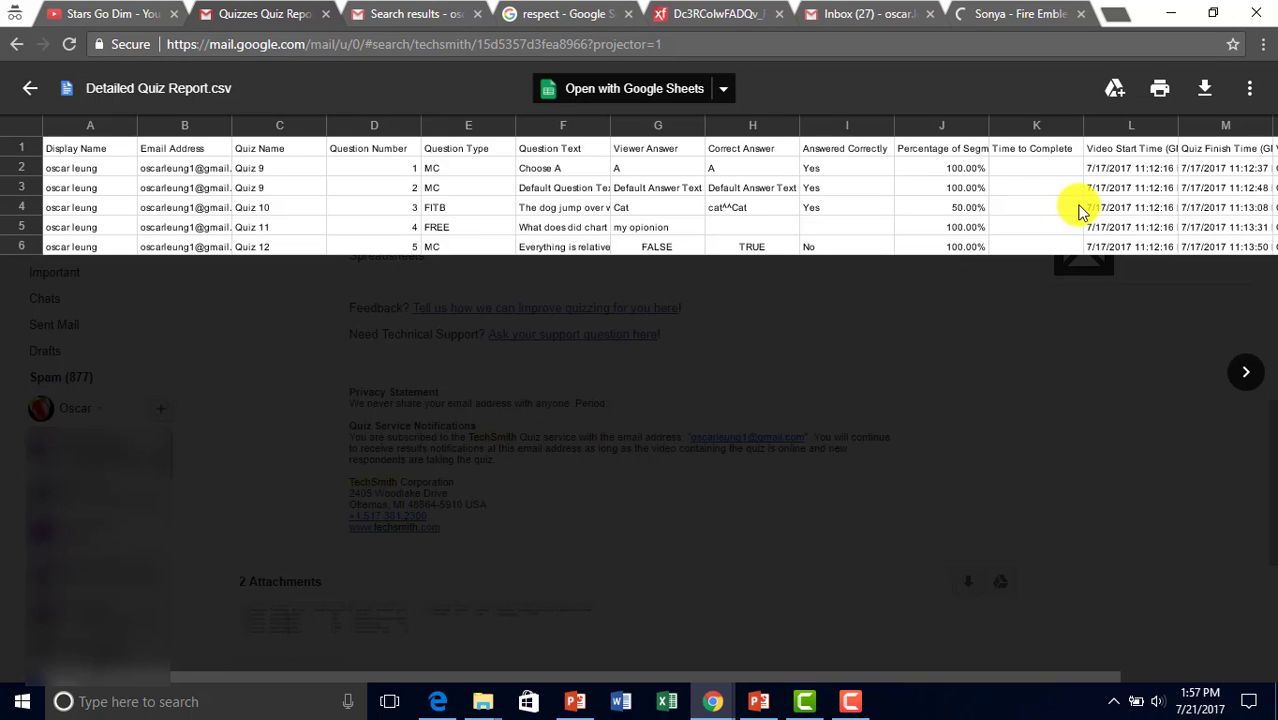
click(711, 416)
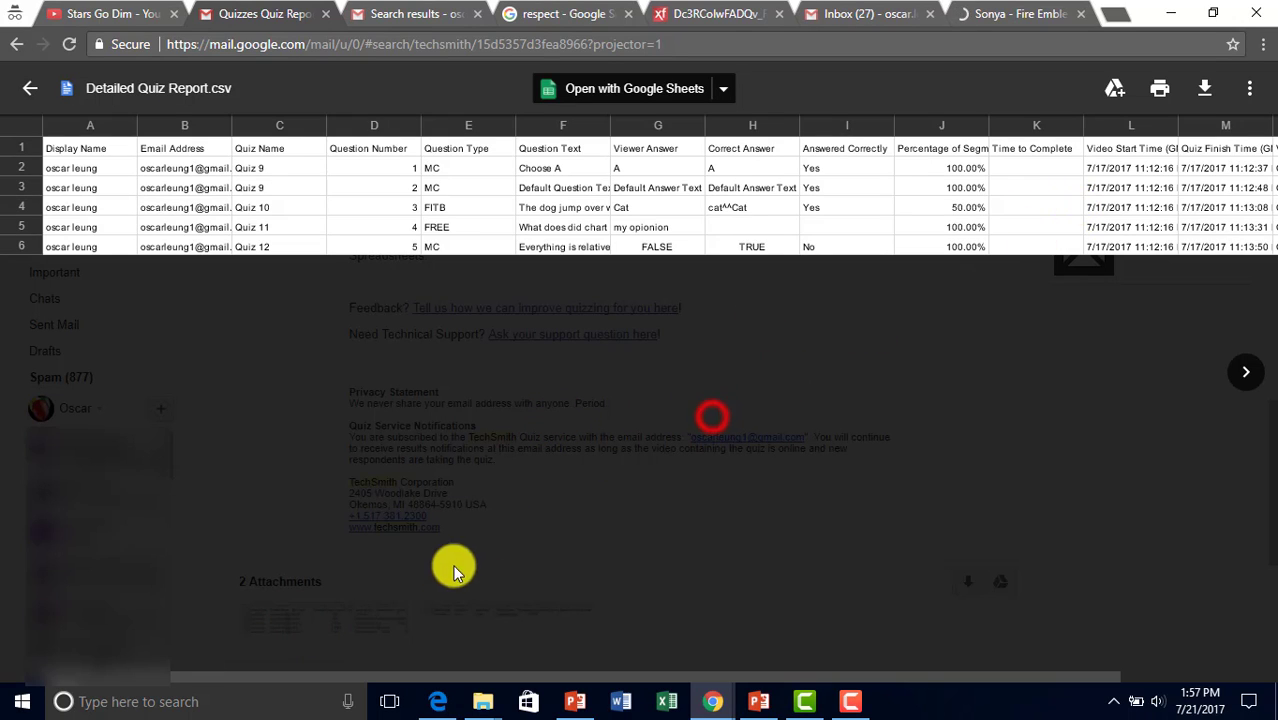
click(1236, 370)
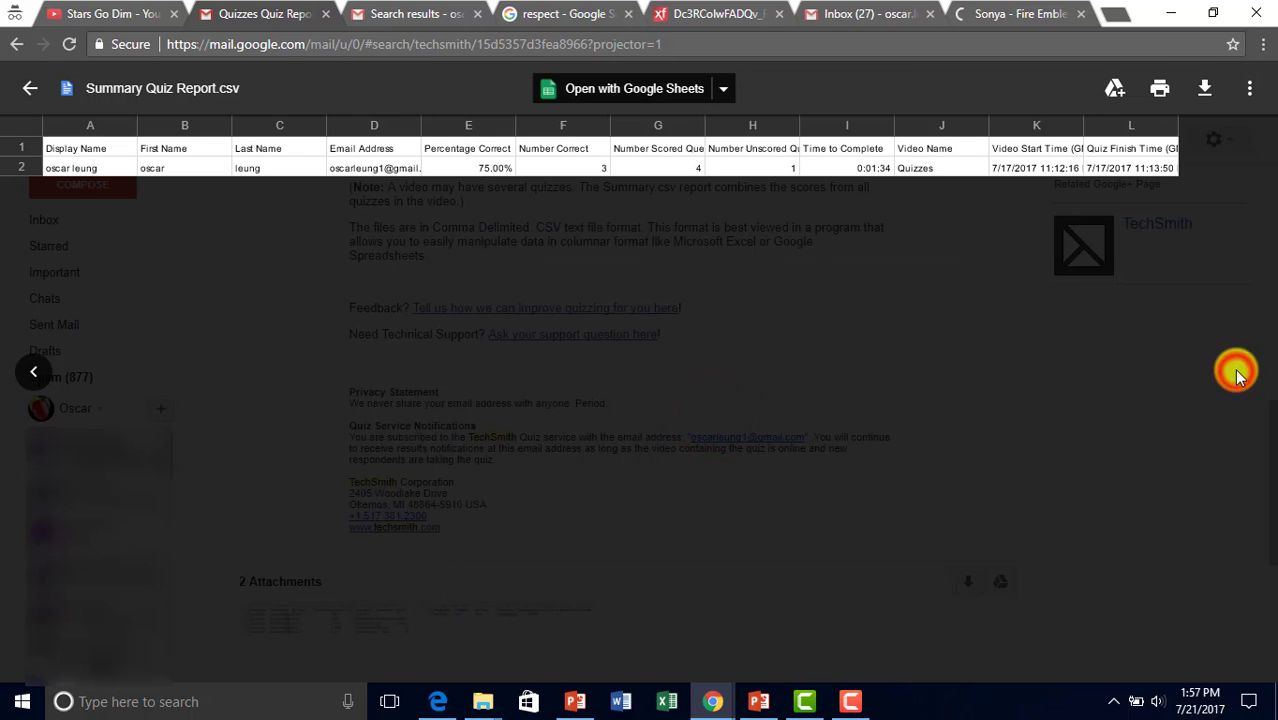